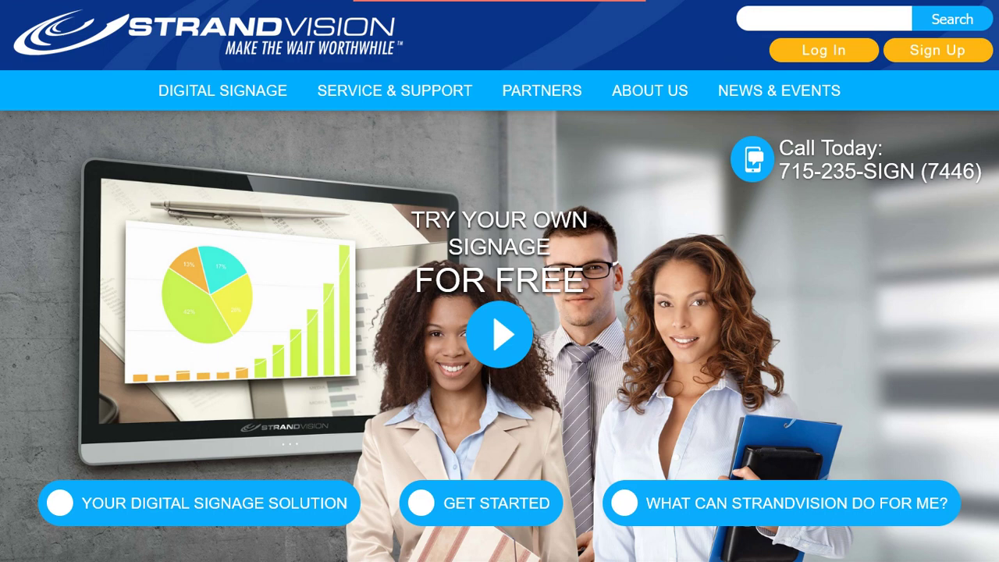
Step: Load the StrandVision home page by typing 'strandv' into the address bar, back in full screen
{"action": "key", "text": "F11"}
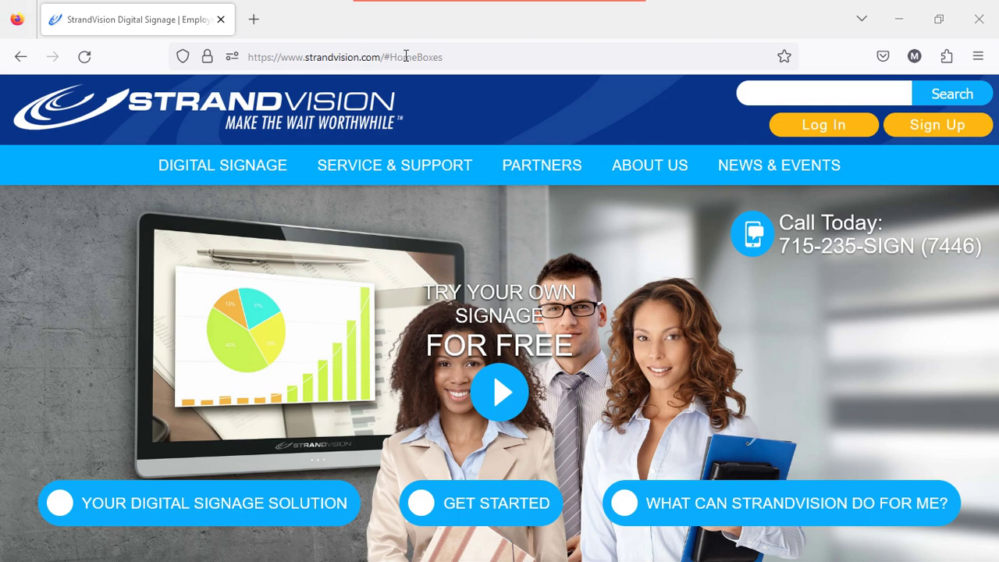
{"action": "left_click", "coordinate": [451, 60]}
{"action": "type", "text": "strandvision.com/"}
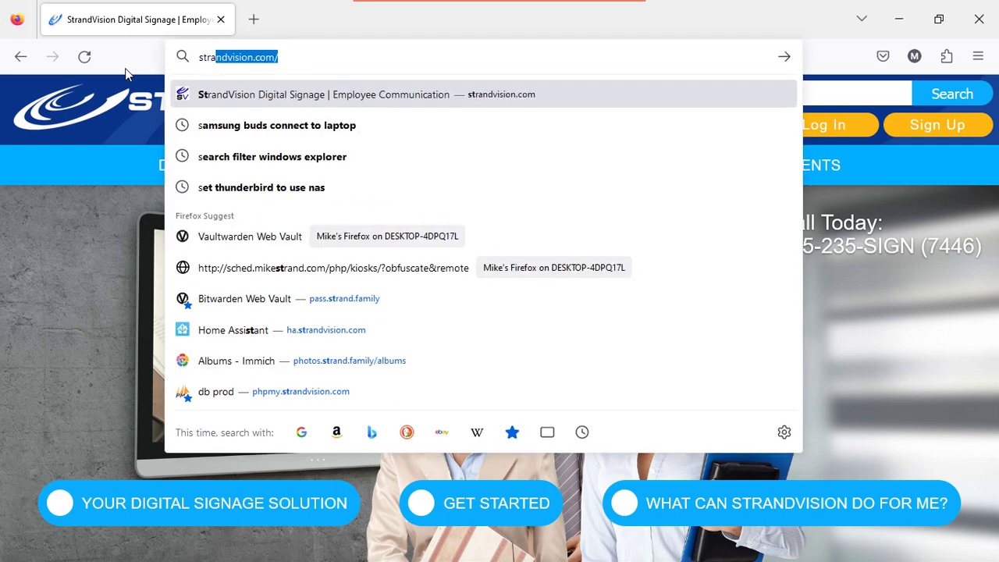
{"action": "key", "text": "Return"}
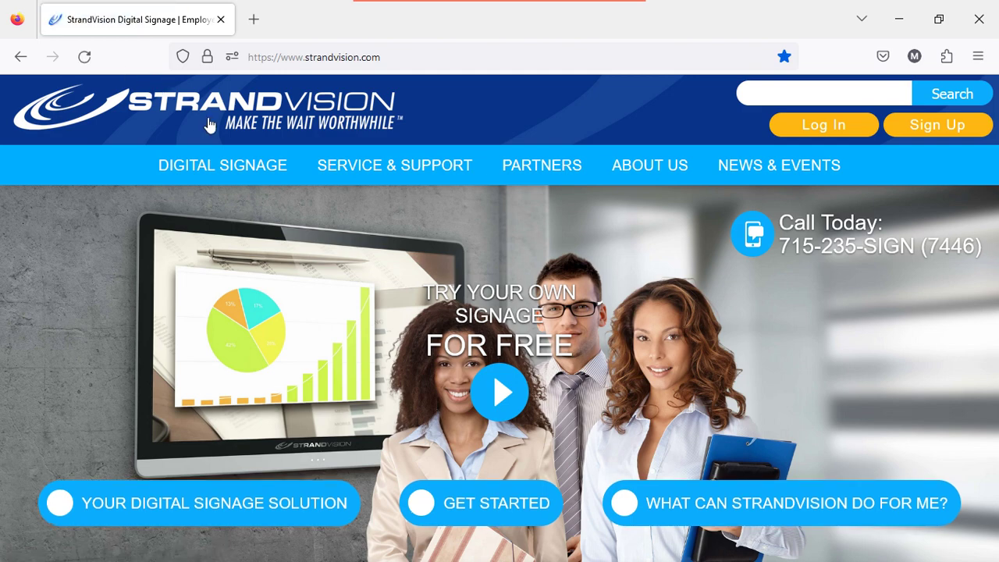
{"action": "key", "text": "F11"}
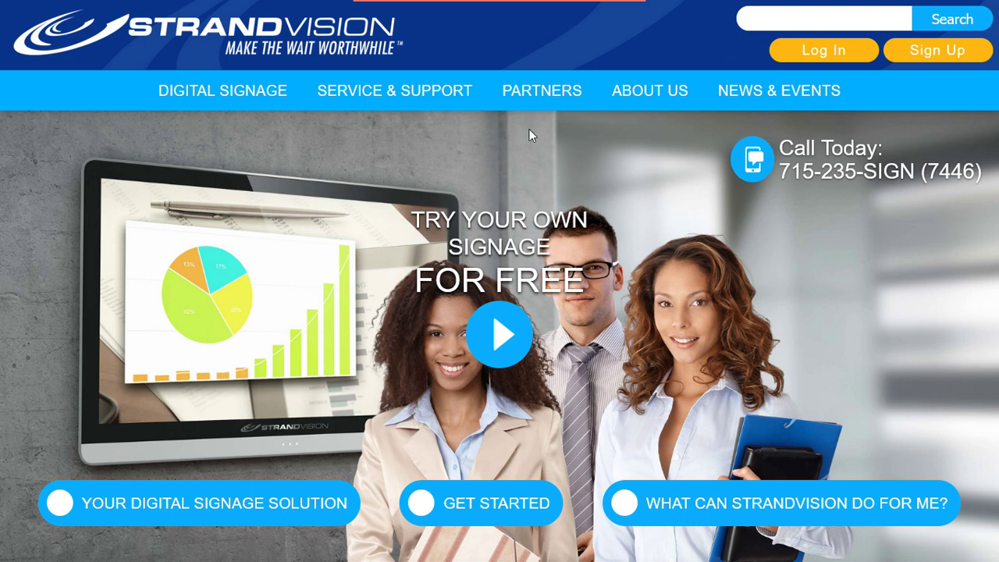
Step: Look at the Signage Content page types, then return home and open Video Tutorials
{"action": "mouse_move", "coordinate": [233, 98]}
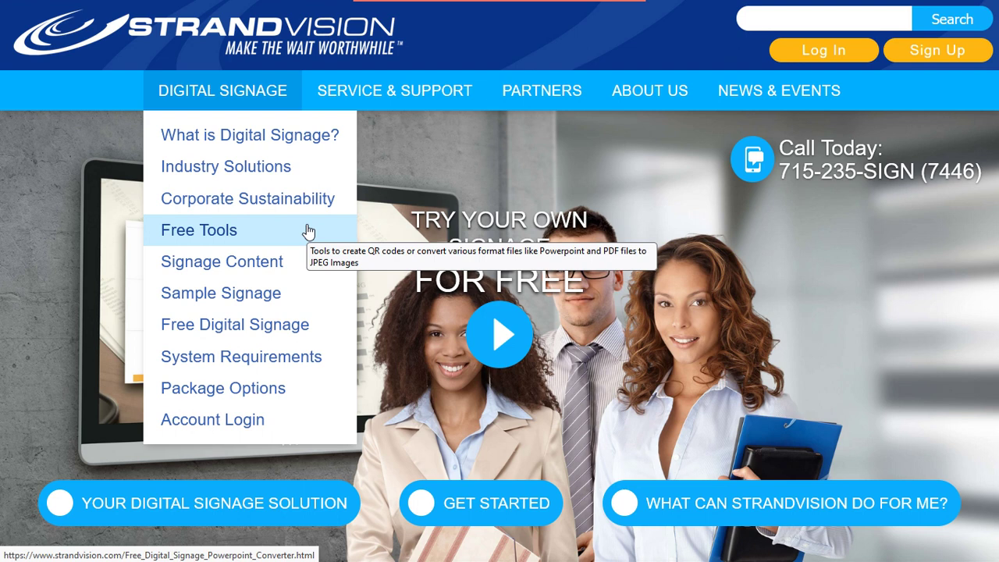
{"action": "left_click", "coordinate": [285, 273]}
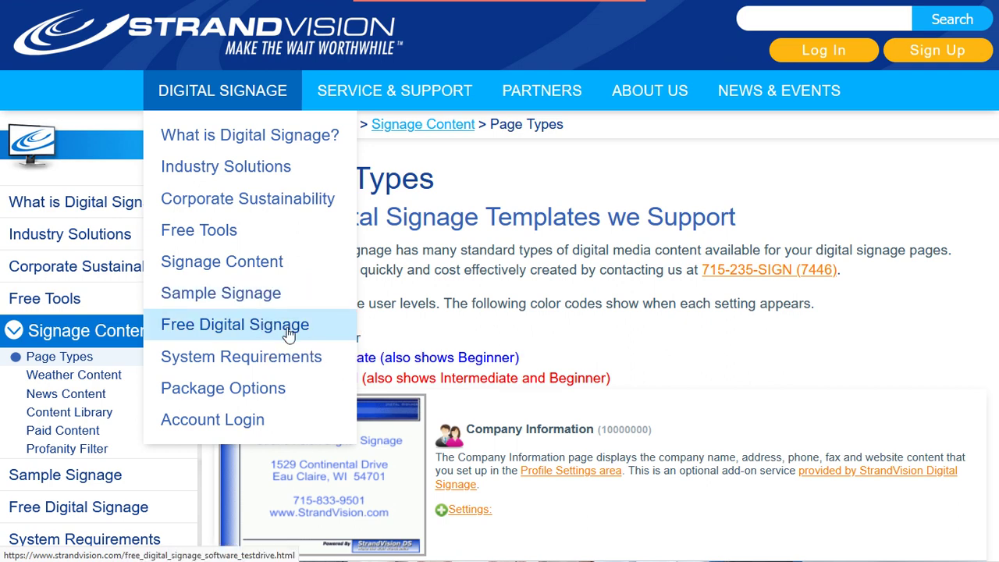
{"action": "left_click", "coordinate": [148, 51]}
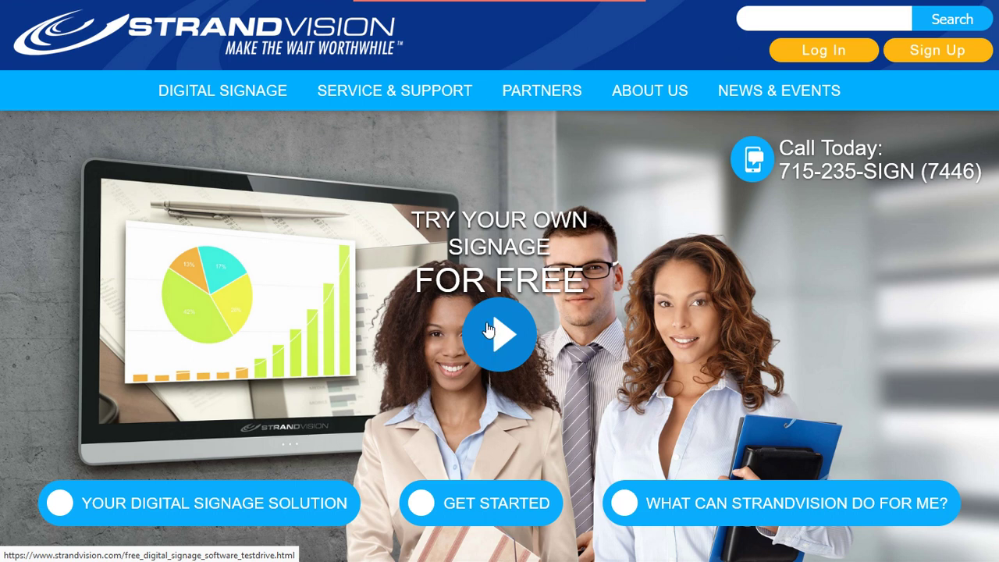
{"action": "mouse_move", "coordinate": [397, 117]}
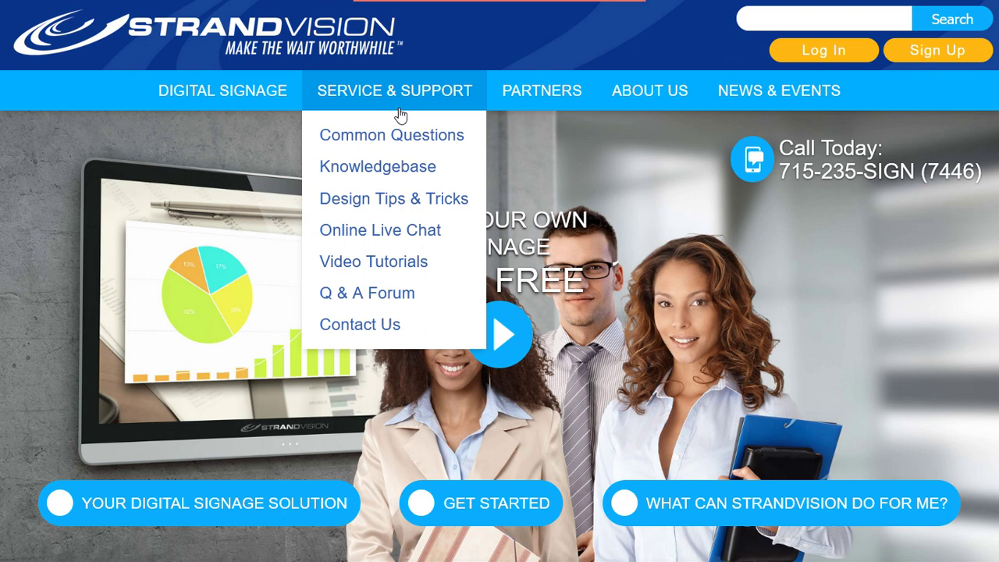
{"action": "left_click", "coordinate": [421, 261]}
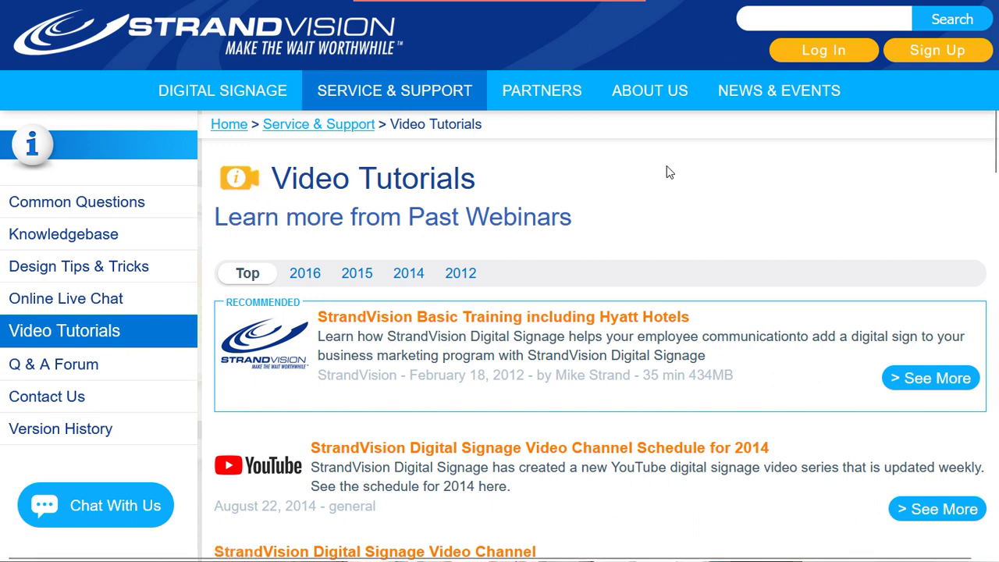
Step: Open the Free Digital Signage trial page from the Digital Signage menu
{"action": "mouse_move", "coordinate": [751, 104]}
{"action": "mouse_move", "coordinate": [209, 104]}
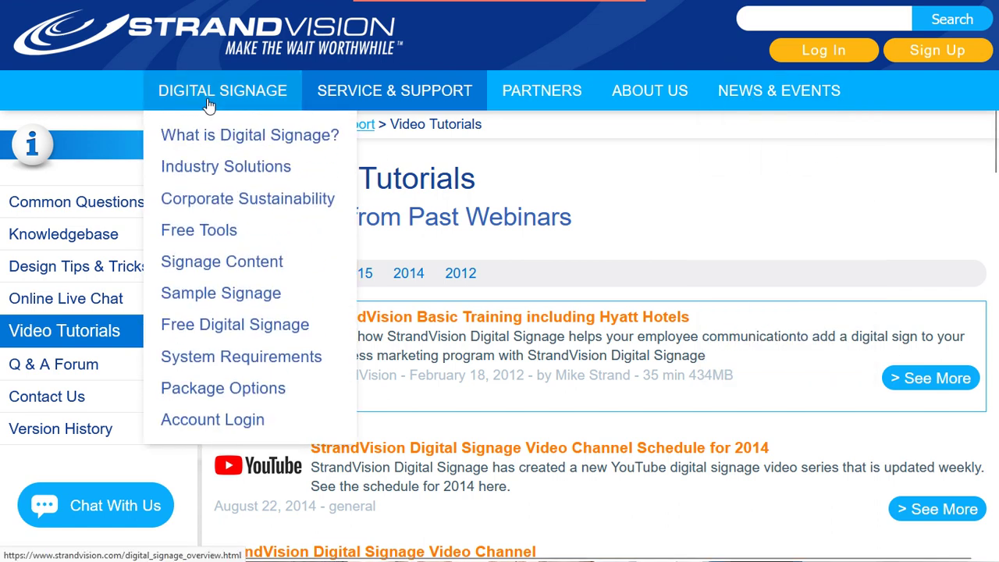
{"action": "left_click", "coordinate": [251, 326]}
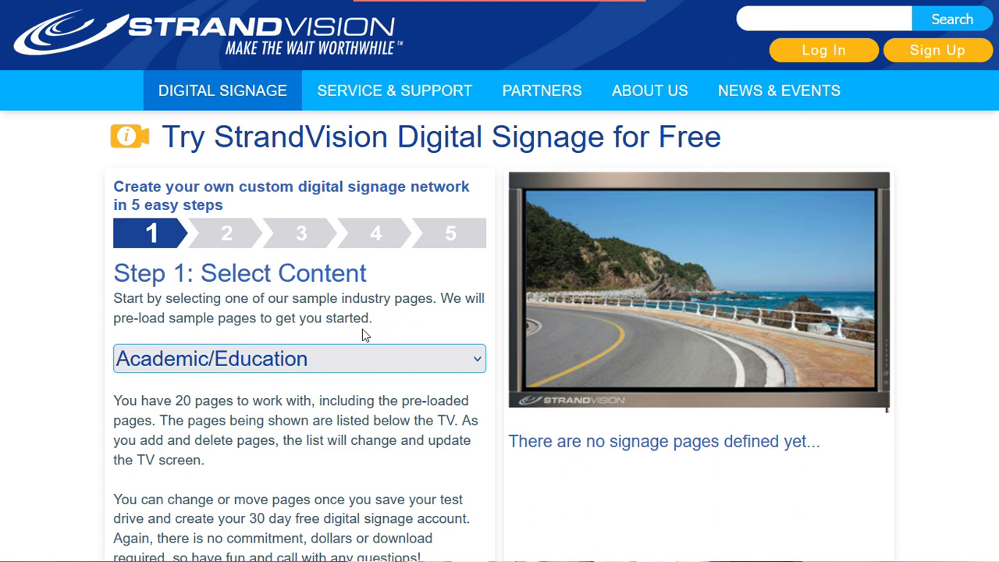
Step: Log in to MySignage with the account username and the browser's saved password
{"action": "left_click", "coordinate": [834, 53]}
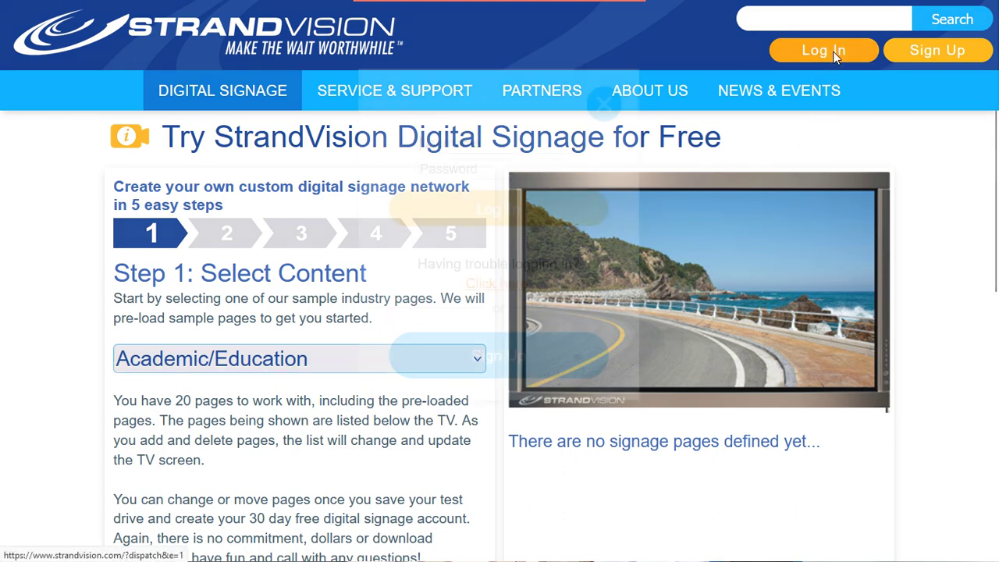
{"action": "type", "text": "mj"}
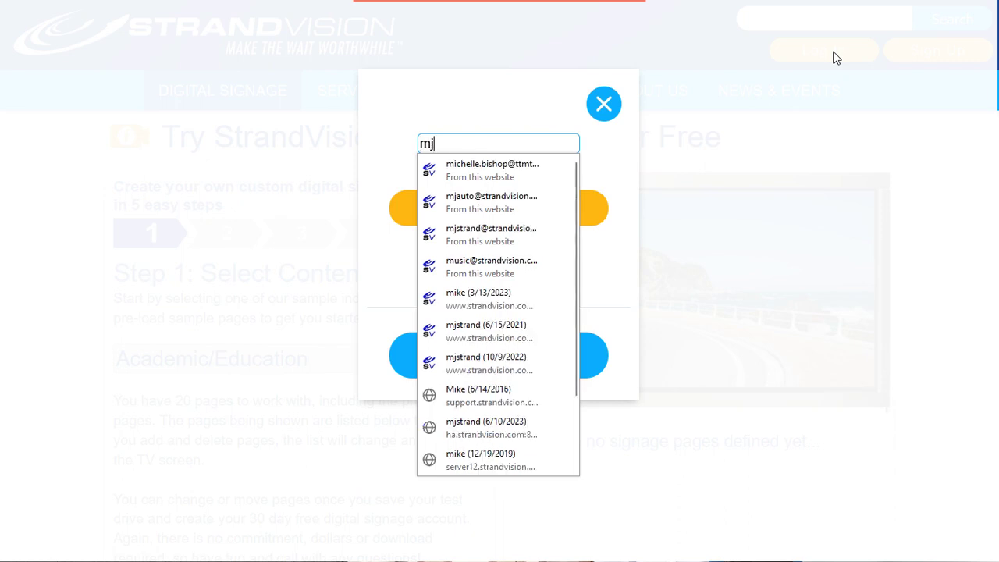
{"action": "type", "text": "strand"}
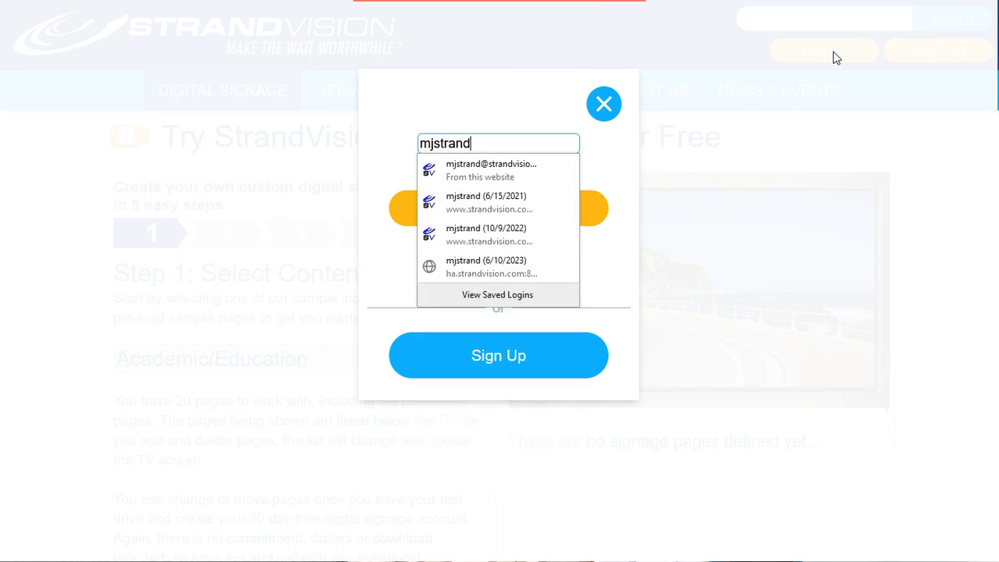
{"action": "key", "text": "Down"}
{"action": "key", "text": "Down"}
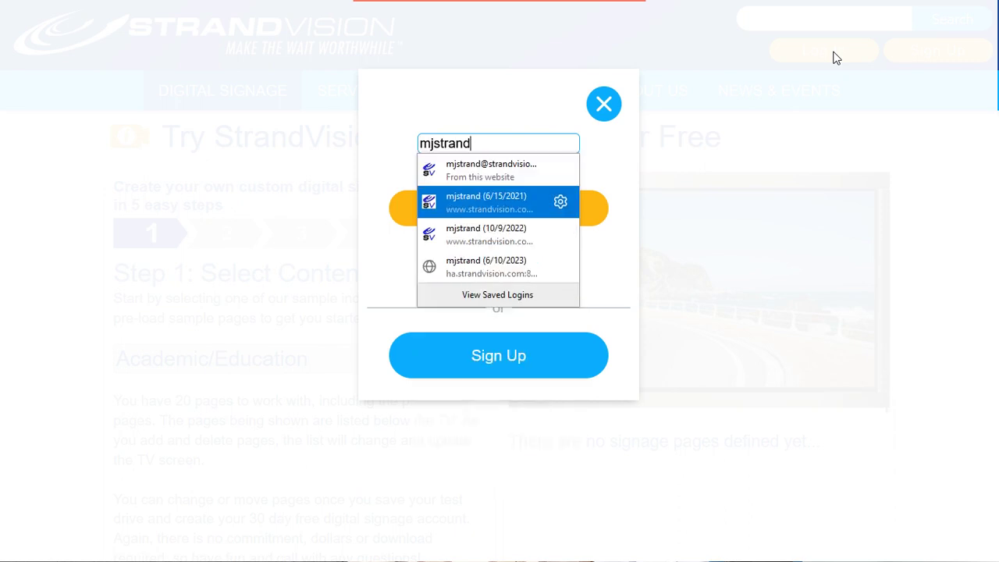
{"action": "key", "text": "Return"}
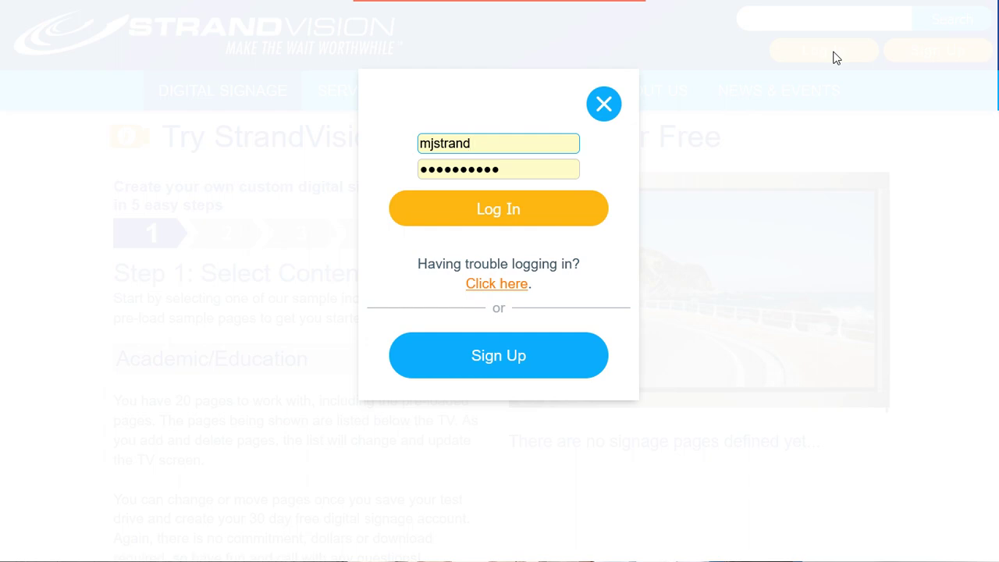
{"action": "key", "text": "Return"}
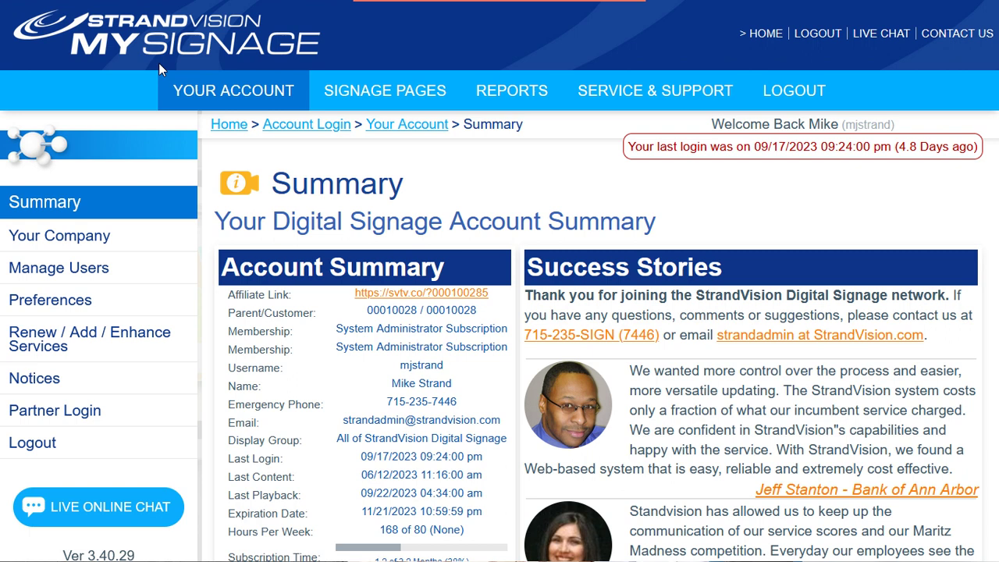
Step: Open Your Company's Address & Contact page from the left sidebar
{"action": "mouse_move", "coordinate": [189, 91]}
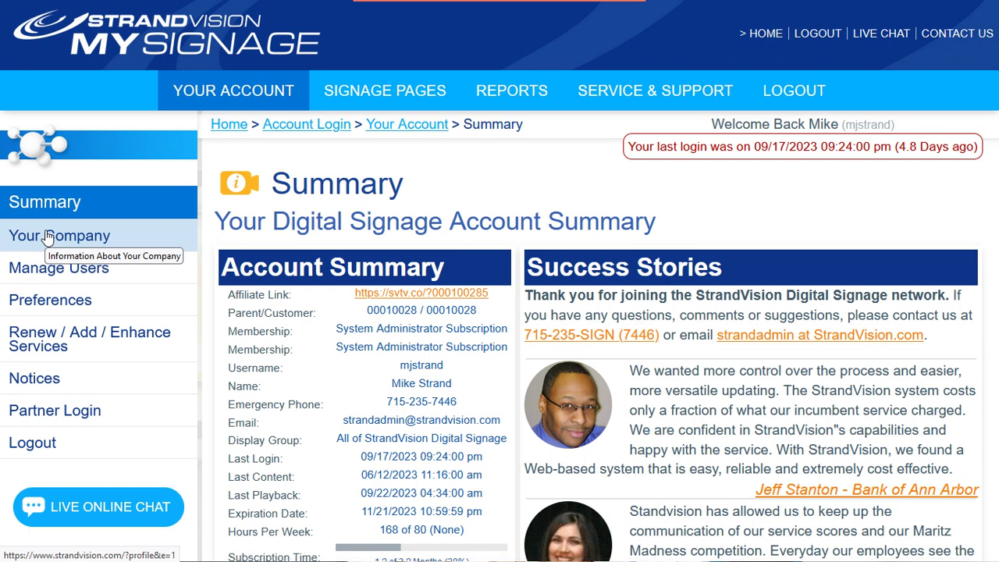
{"action": "left_click", "coordinate": [67, 247]}
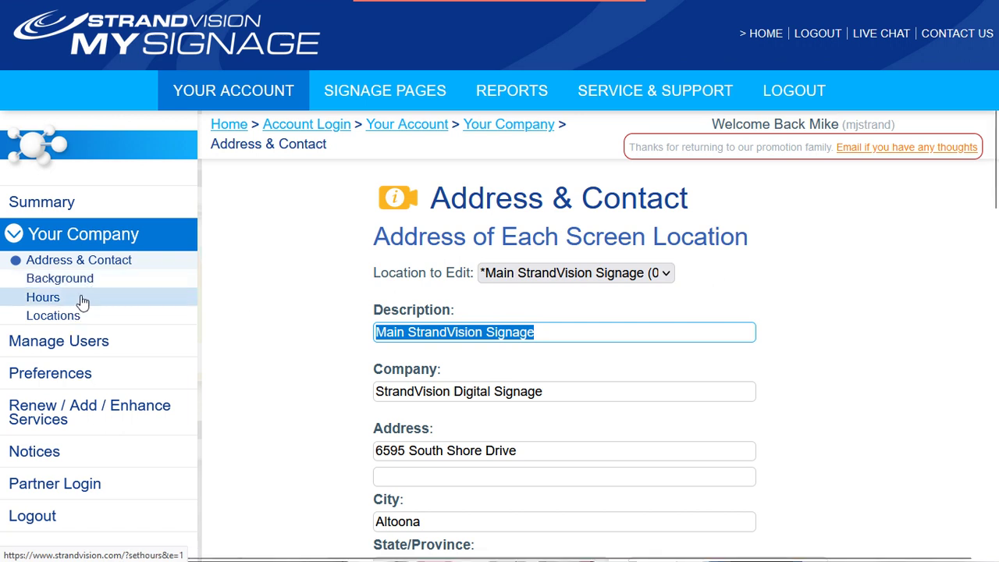
Step: On the Locations page, replace the All of StrandVision Digital Signage group with Menomonie, WI
{"action": "left_click", "coordinate": [94, 317]}
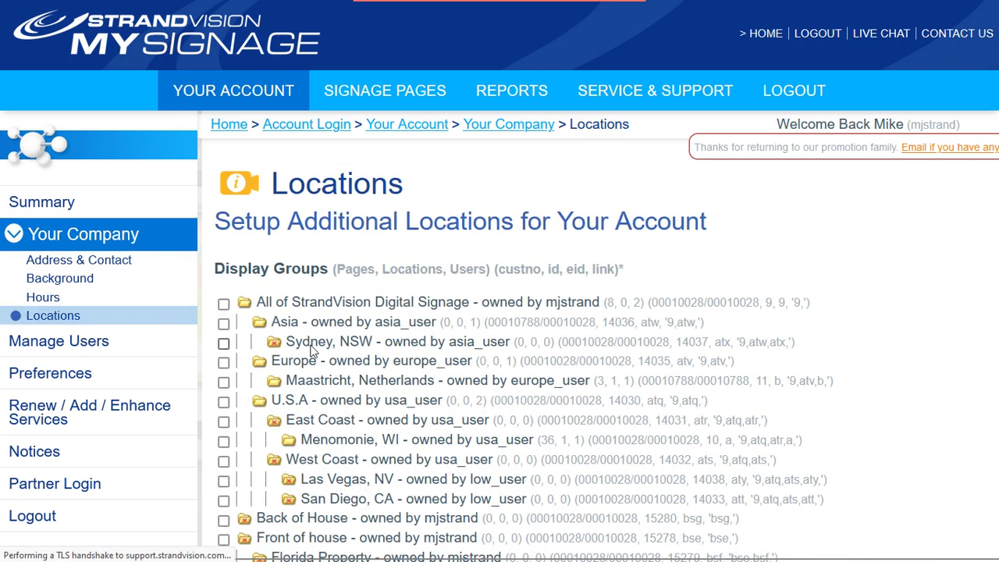
{"action": "scroll", "coordinate": [615, 343], "scroll_direction": "down", "scroll_amount": 1}
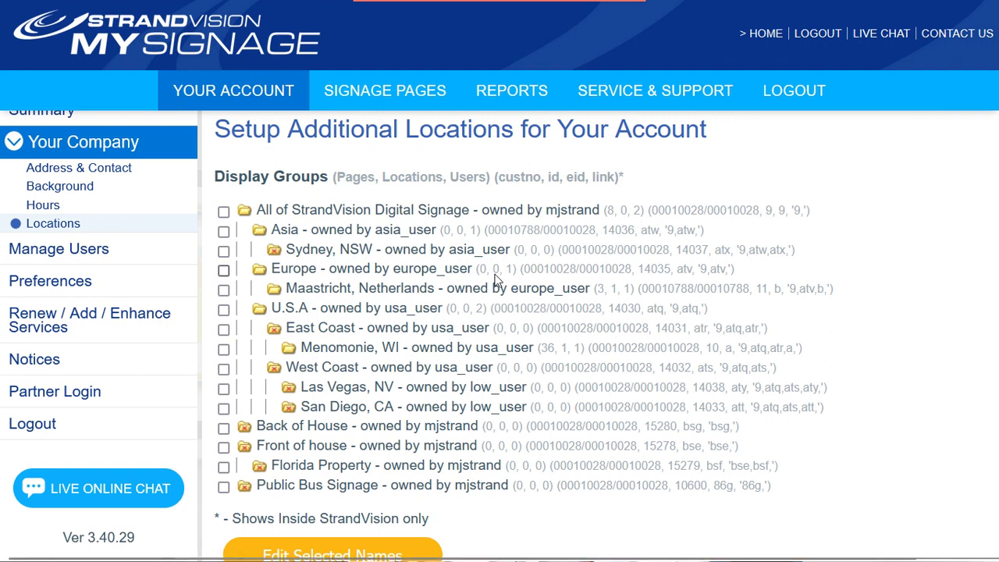
{"action": "left_click", "coordinate": [258, 214]}
{"action": "left_click", "coordinate": [223, 210]}
{"action": "left_click", "coordinate": [223, 349]}
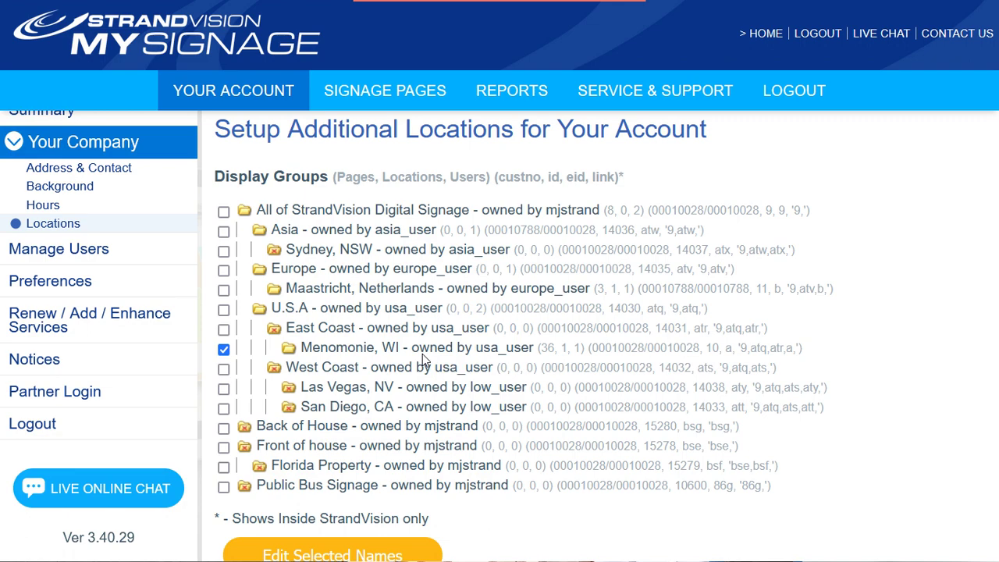
{"action": "scroll", "coordinate": [460, 336], "scroll_direction": "down", "scroll_amount": 4}
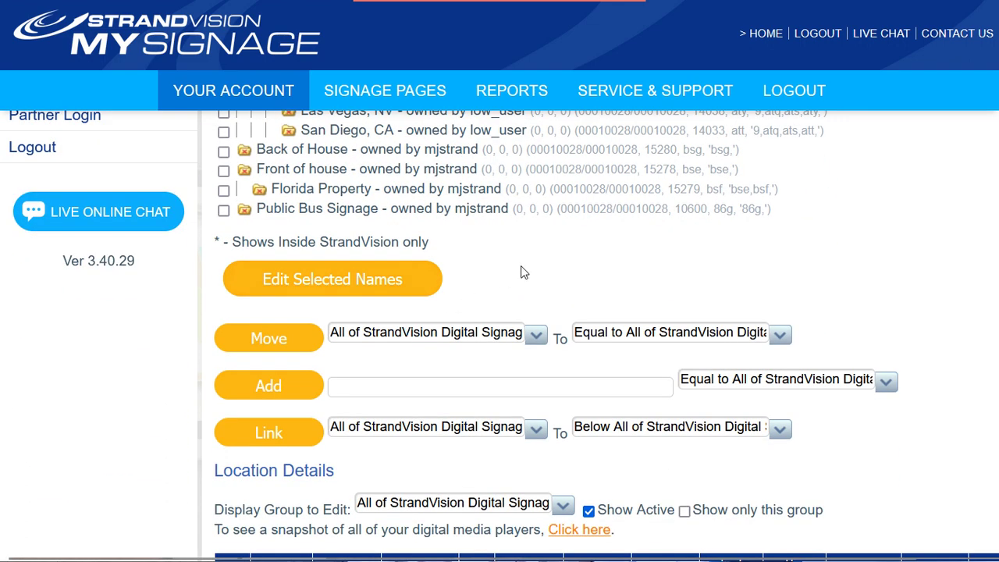
{"action": "scroll", "coordinate": [523, 272], "scroll_direction": "down", "scroll_amount": 3}
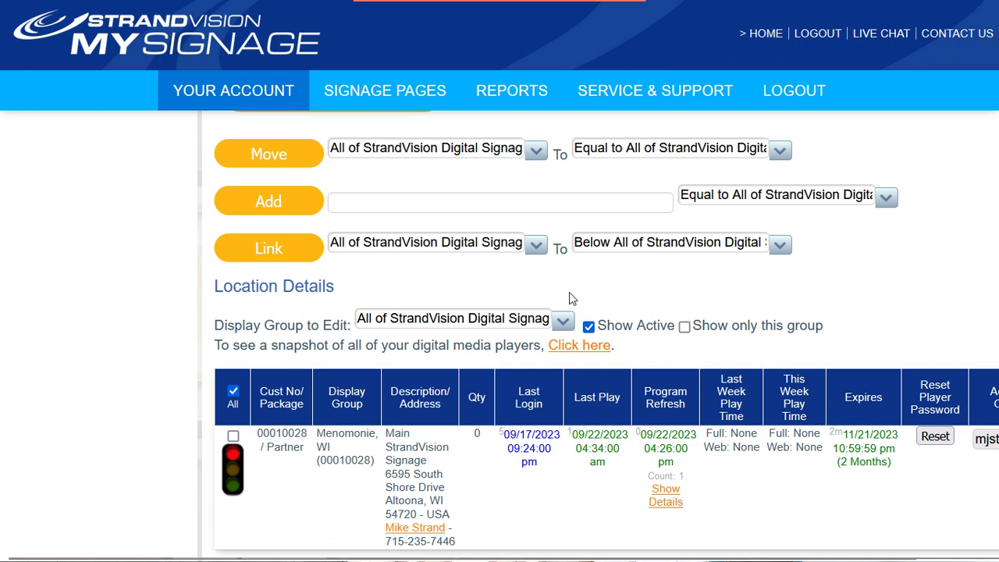
{"action": "scroll", "coordinate": [591, 312], "scroll_direction": "down", "scroll_amount": 1}
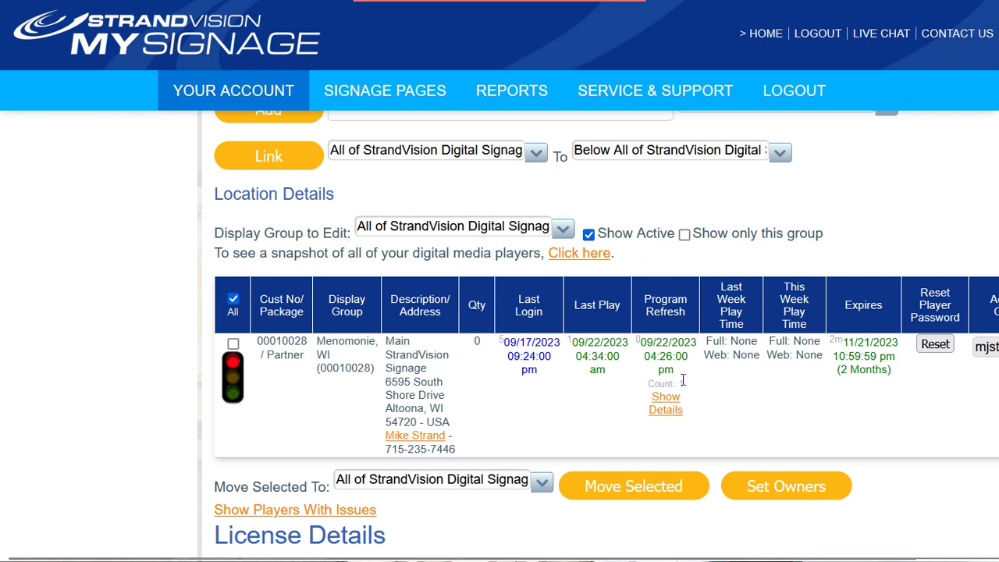
{"action": "scroll", "coordinate": [486, 413], "scroll_direction": "down", "scroll_amount": 4}
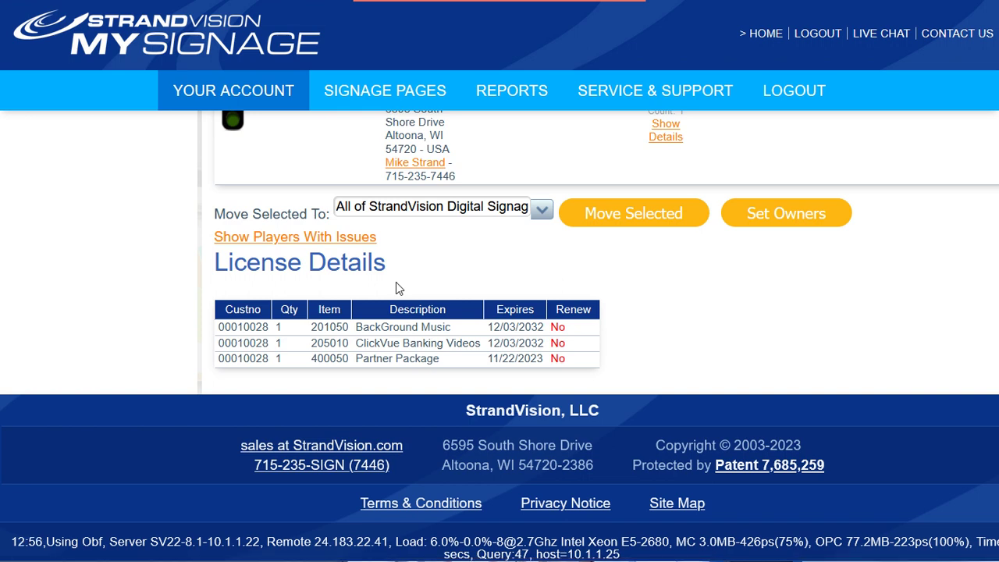
{"action": "scroll", "coordinate": [398, 282], "scroll_direction": "up", "scroll_amount": 4}
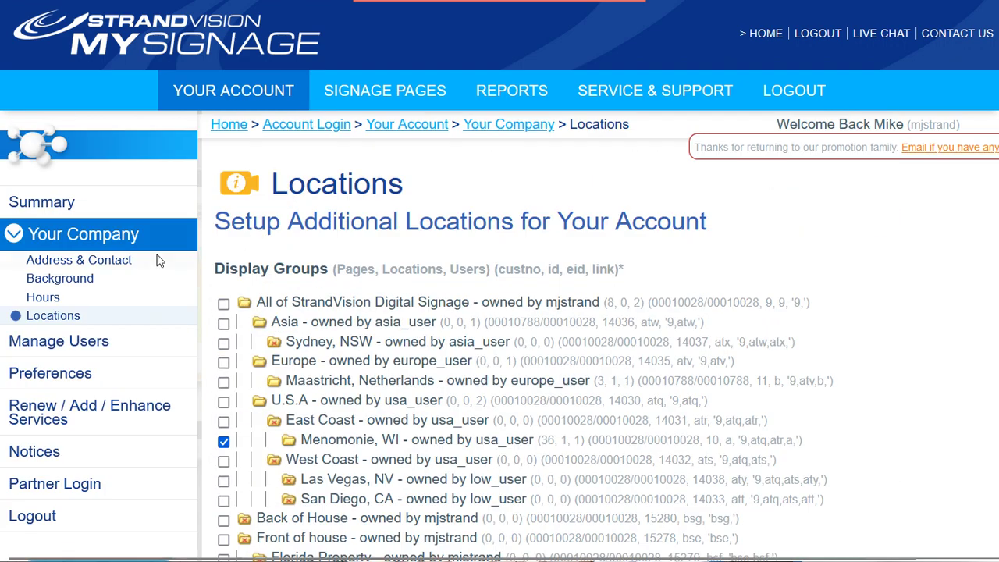
Step: Open the Manage Users My Contact Info page and scroll through its fields
{"action": "left_click", "coordinate": [74, 345]}
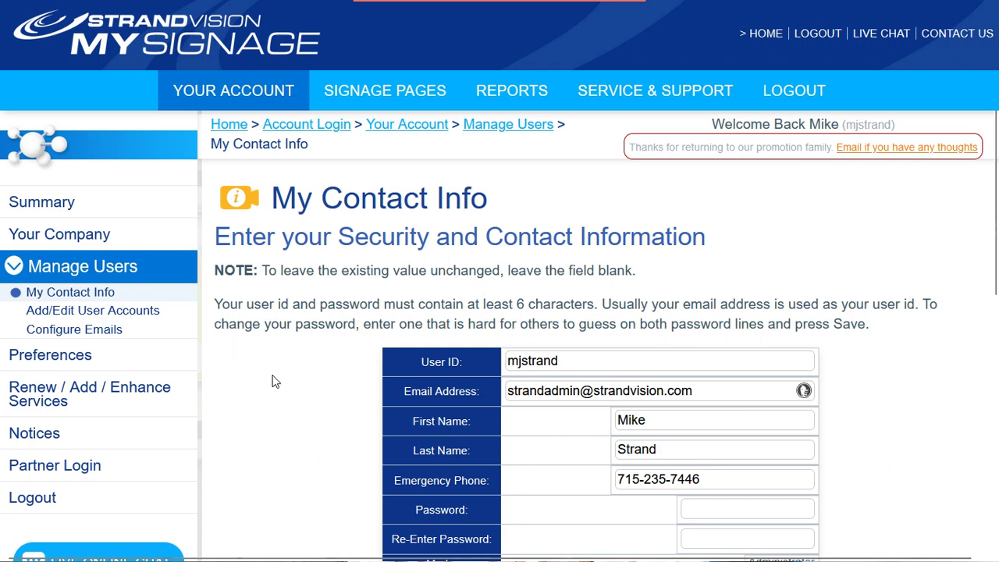
{"action": "scroll", "coordinate": [275, 381], "scroll_direction": "down", "scroll_amount": 1}
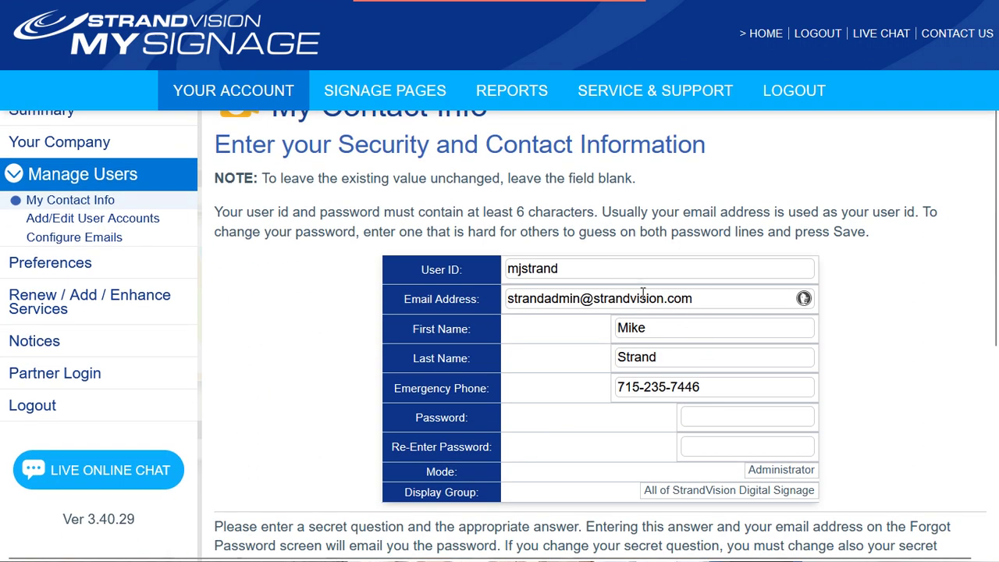
Step: Open Add/Edit User Accounts and review the new user's Mode and Primary Purpose options
{"action": "left_click", "coordinate": [143, 224]}
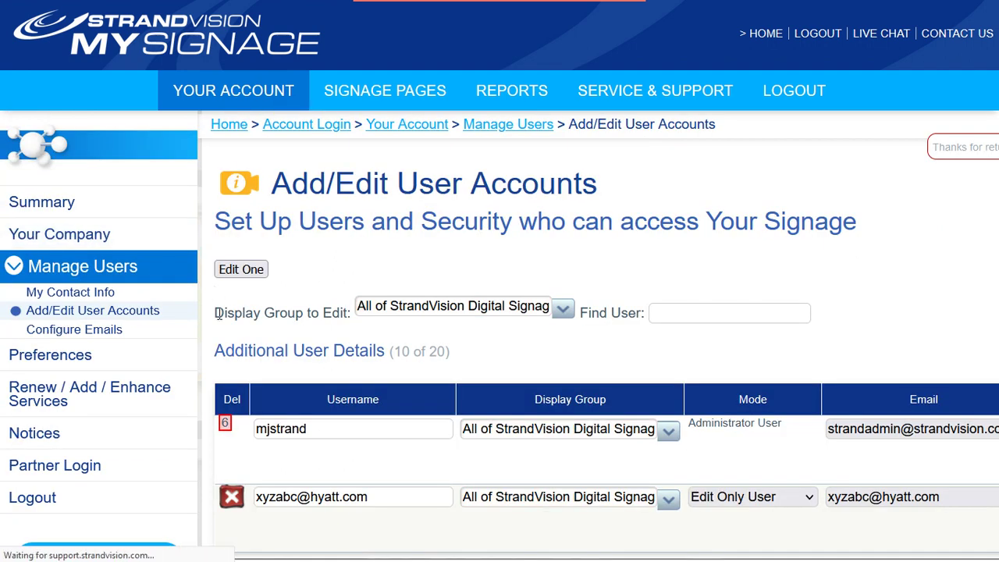
{"action": "scroll", "coordinate": [398, 334], "scroll_direction": "down", "scroll_amount": 2}
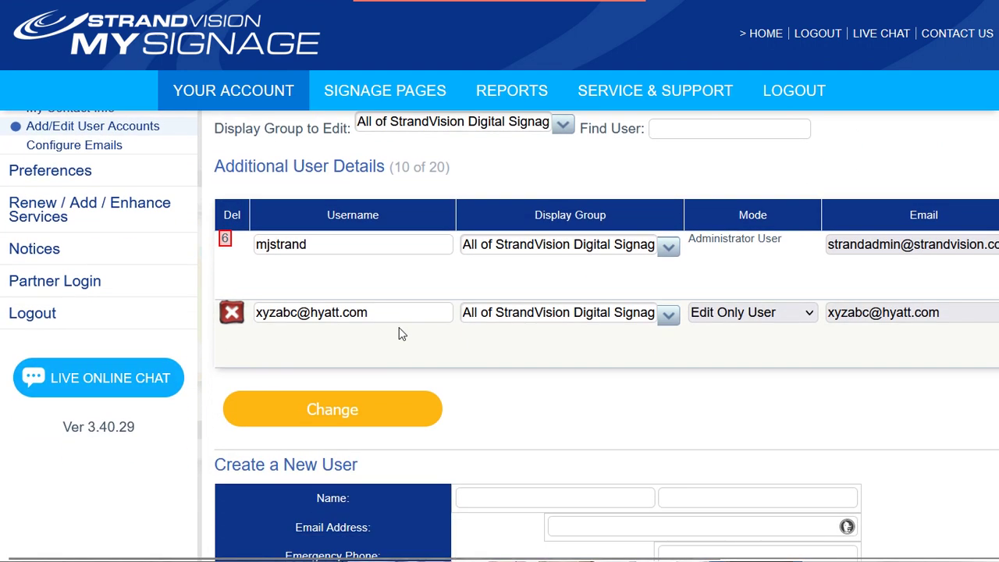
{"action": "scroll", "coordinate": [398, 334], "scroll_direction": "down", "scroll_amount": 2}
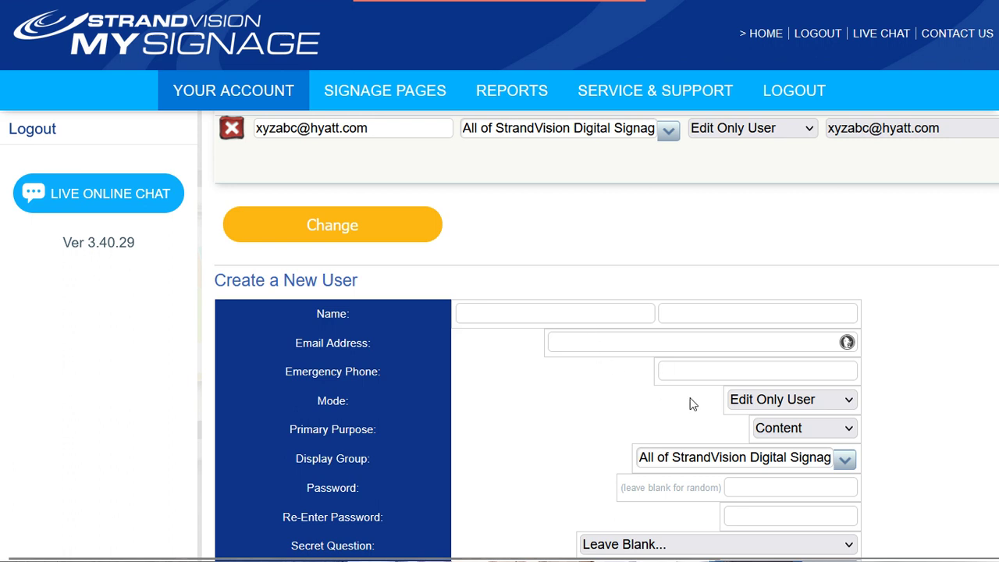
{"action": "left_click", "coordinate": [810, 399]}
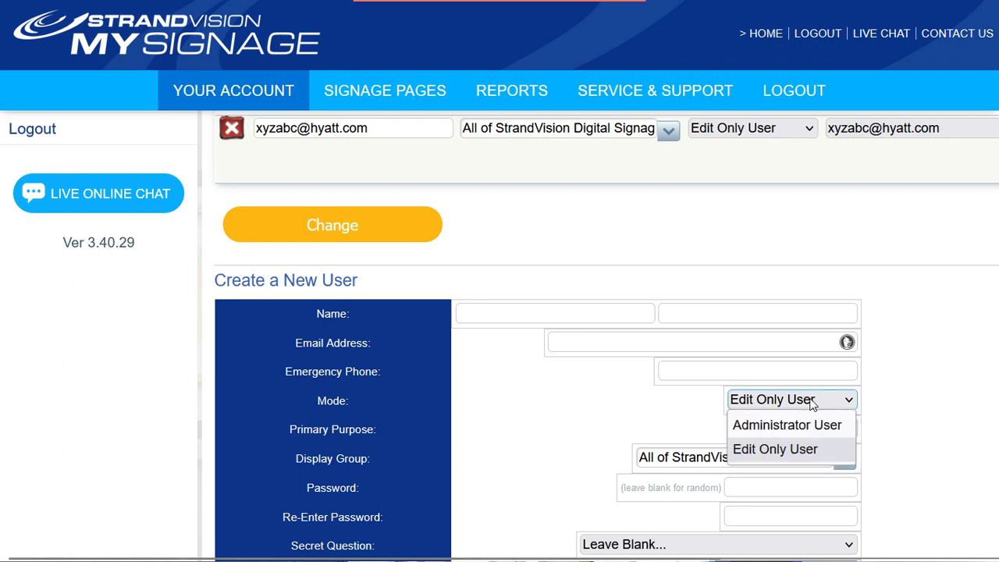
{"action": "left_click", "coordinate": [875, 390]}
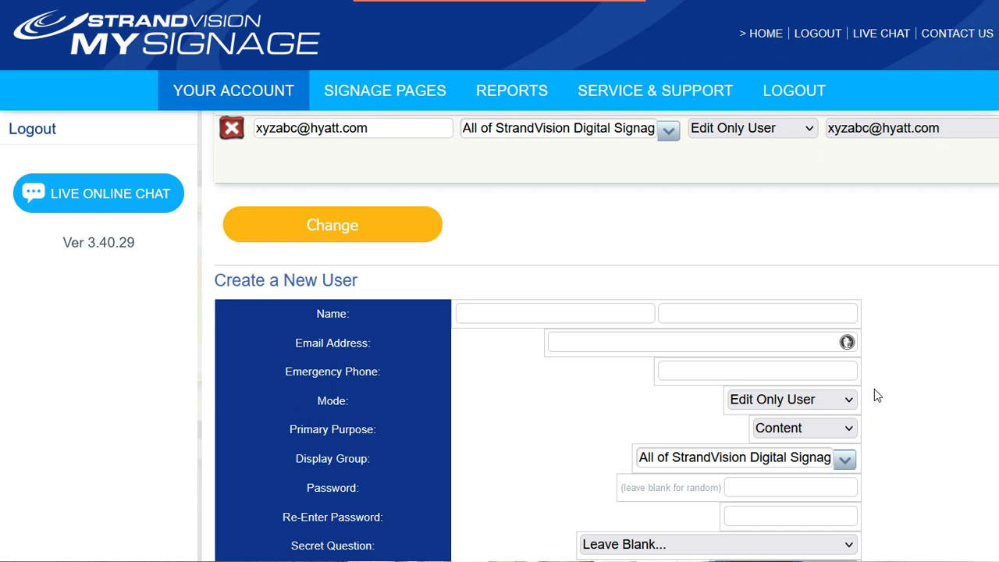
{"action": "scroll", "coordinate": [874, 389], "scroll_direction": "down", "scroll_amount": 1}
{"action": "left_click", "coordinate": [819, 338]}
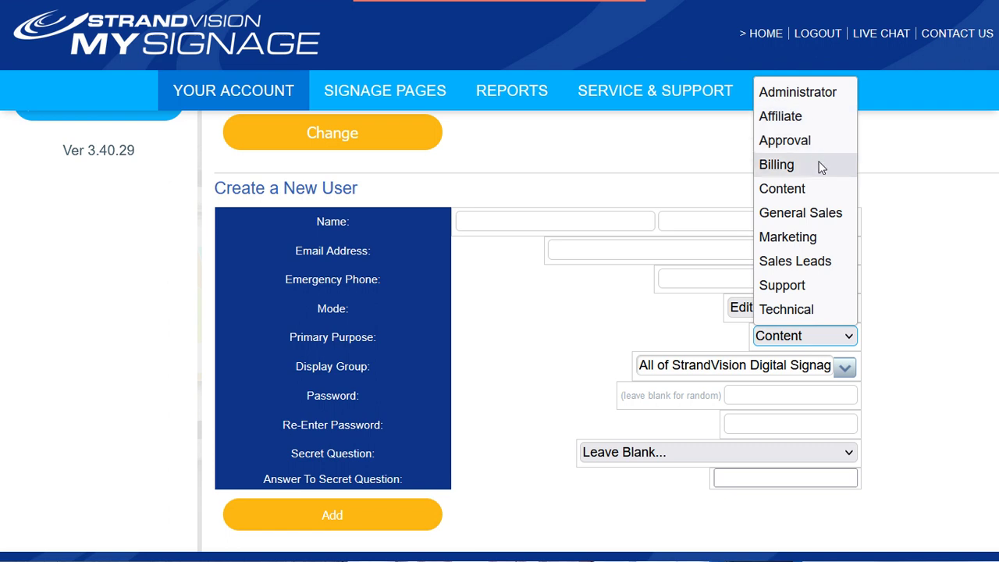
{"action": "left_click", "coordinate": [919, 329]}
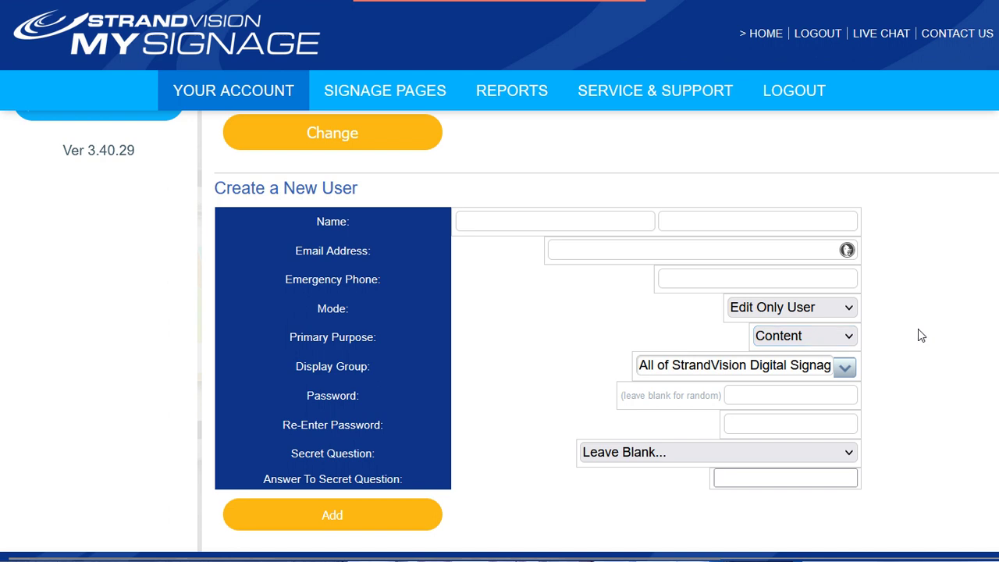
{"action": "left_click", "coordinate": [844, 367]}
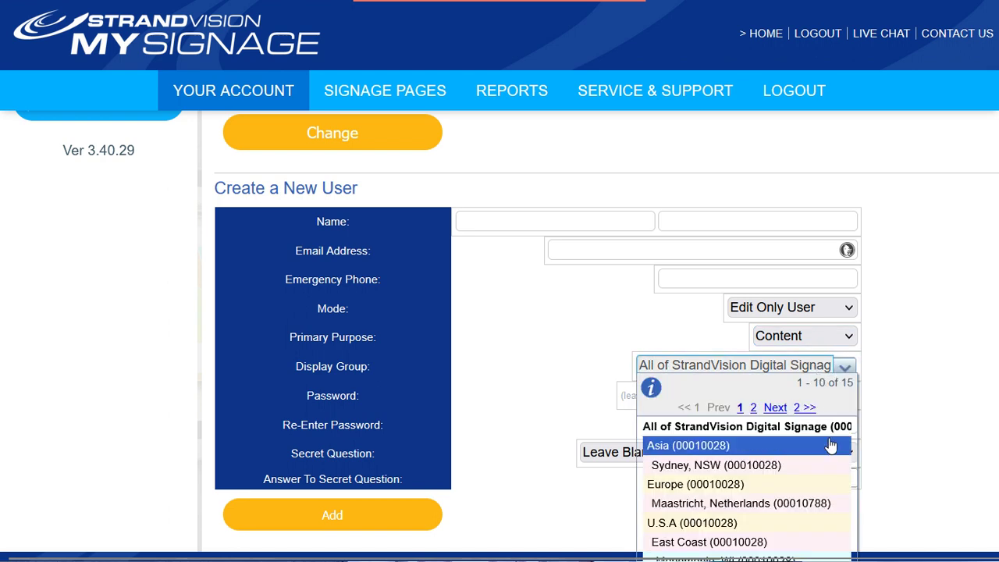
{"action": "scroll", "coordinate": [827, 448], "scroll_direction": "down", "scroll_amount": 1}
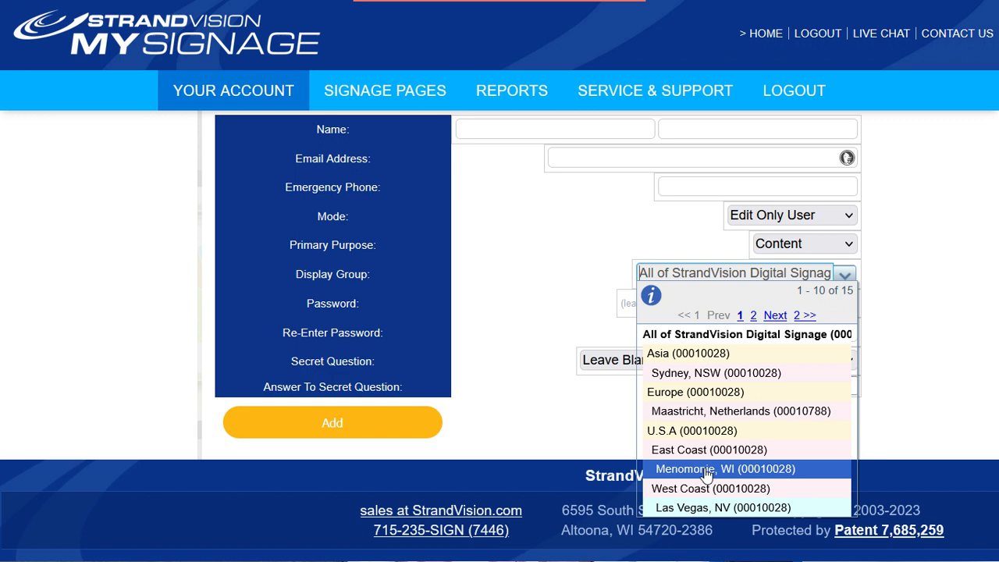
{"action": "left_click", "coordinate": [573, 308]}
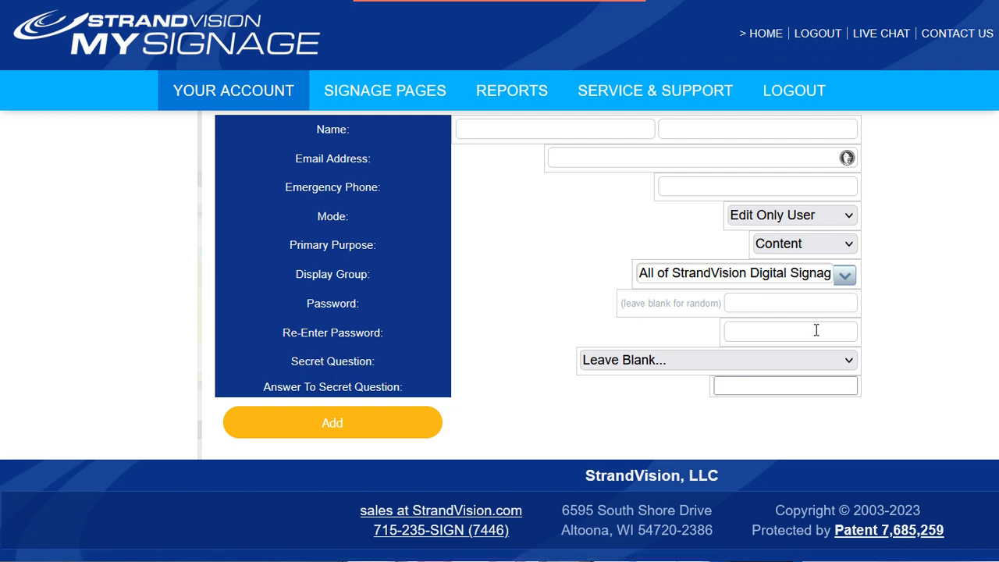
{"action": "left_click", "coordinate": [638, 159]}
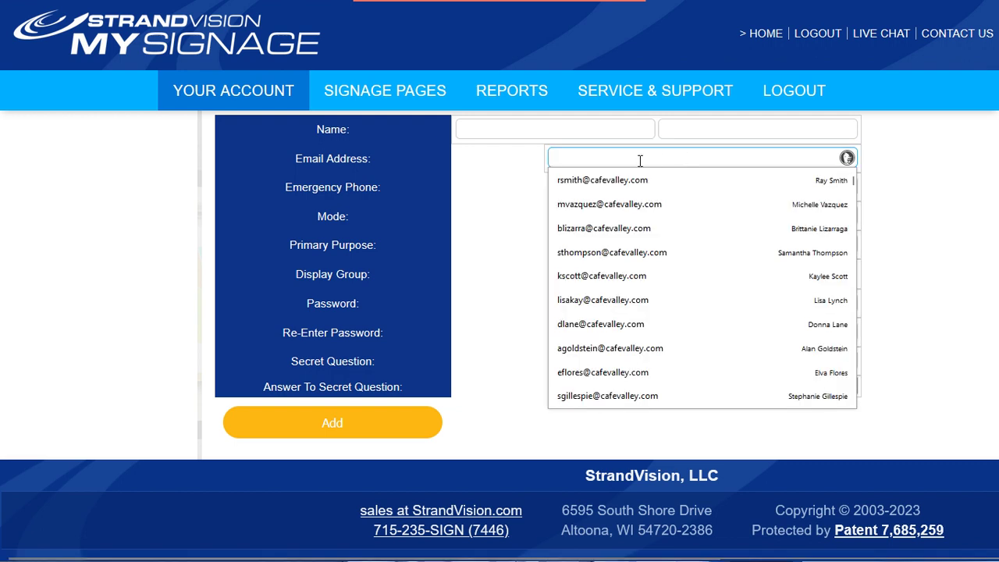
{"action": "left_click", "coordinate": [638, 160]}
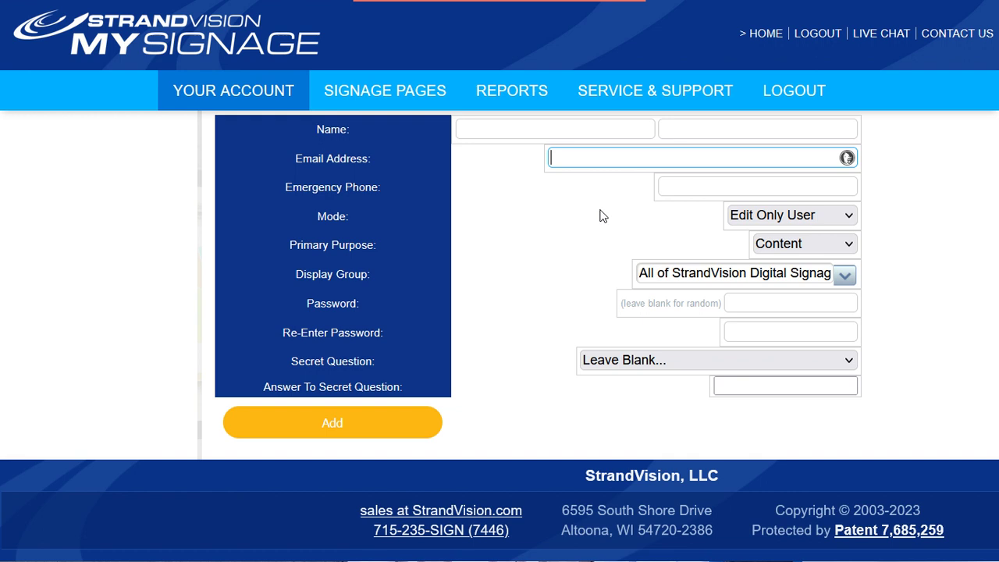
{"action": "scroll", "coordinate": [571, 216], "scroll_direction": "up", "scroll_amount": 2}
{"action": "scroll", "coordinate": [558, 237], "scroll_direction": "up", "scroll_amount": 2}
{"action": "scroll", "coordinate": [557, 236], "scroll_direction": "up", "scroll_amount": 3}
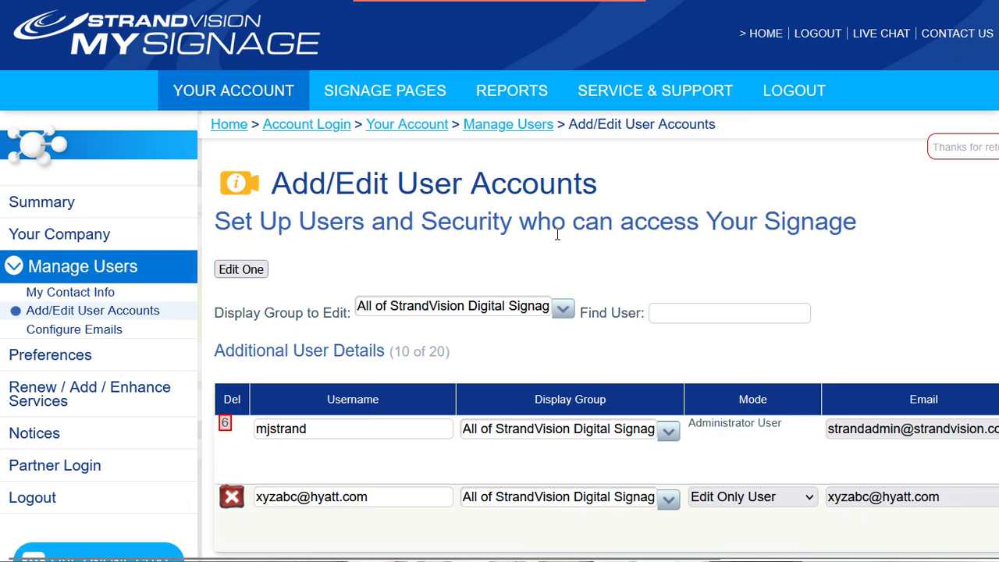
Step: Open Configure Emails and scroll through the addresses and Email Types to Receive table
{"action": "left_click", "coordinate": [116, 339]}
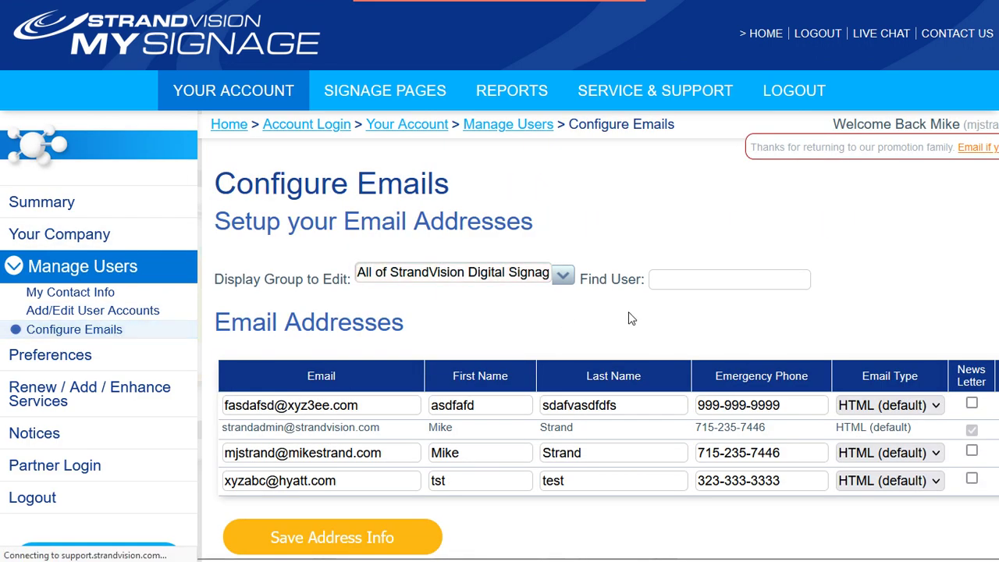
{"action": "scroll", "coordinate": [643, 327], "scroll_direction": "down", "scroll_amount": 1}
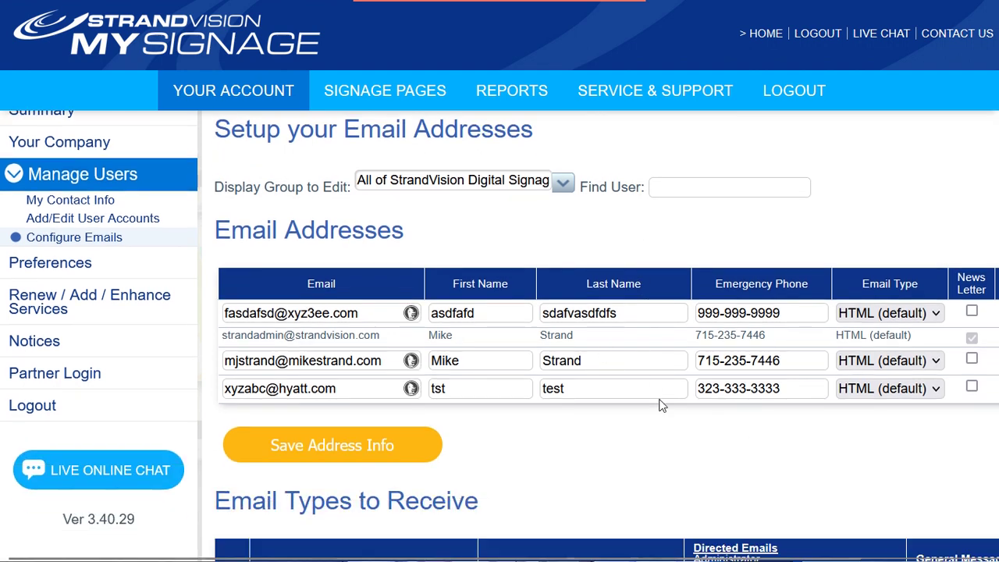
{"action": "scroll", "coordinate": [751, 460], "scroll_direction": "down", "scroll_amount": 2}
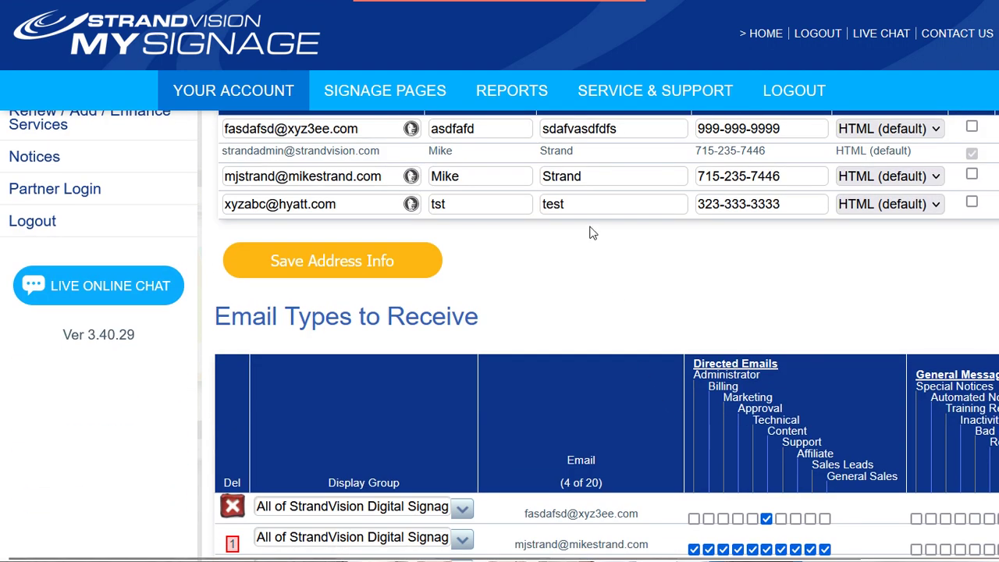
{"action": "scroll", "coordinate": [603, 308], "scroll_direction": "up", "scroll_amount": 1}
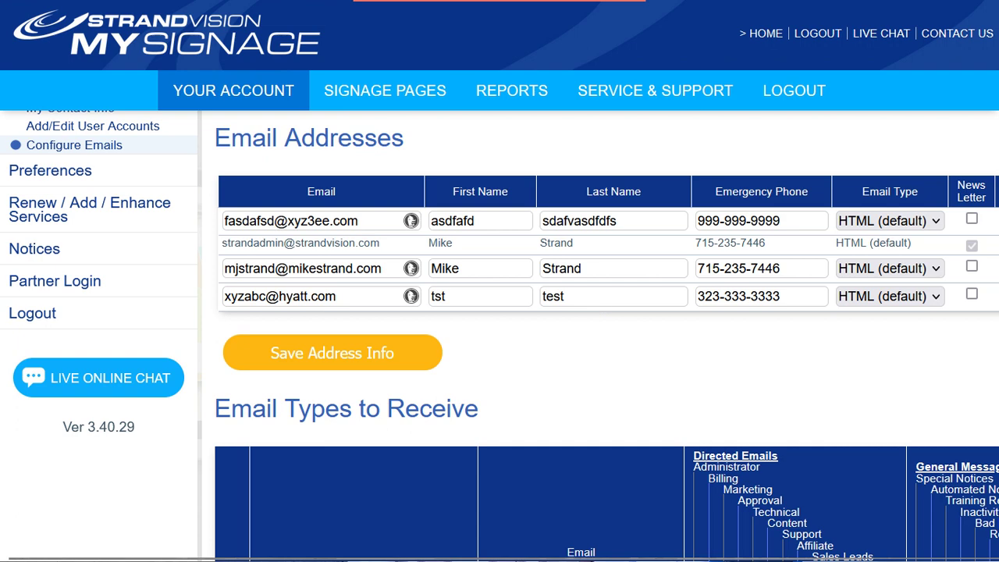
Step: Open Main Setup and switch the User Mode to Beginner
{"action": "left_click", "coordinate": [57, 184]}
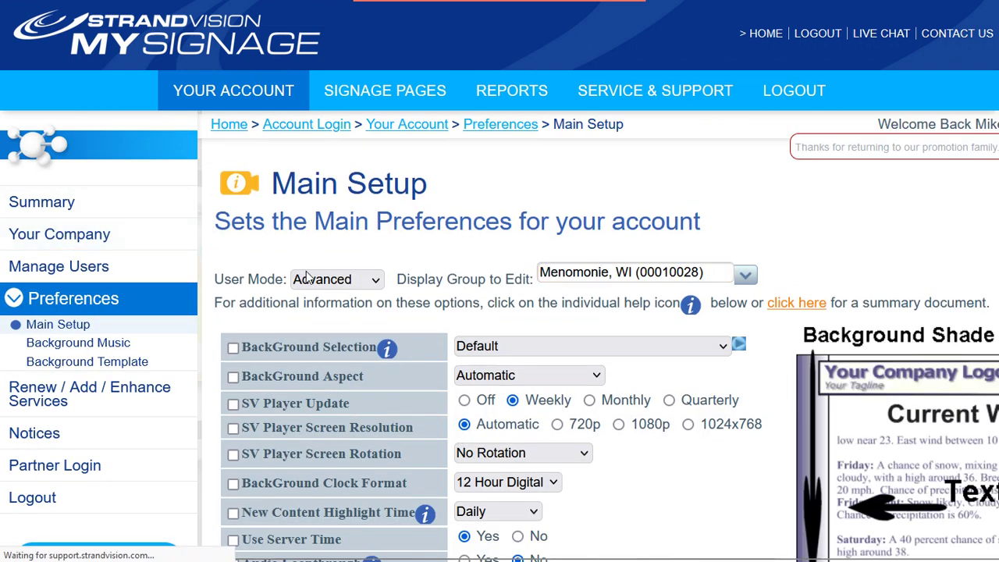
{"action": "left_click", "coordinate": [338, 280]}
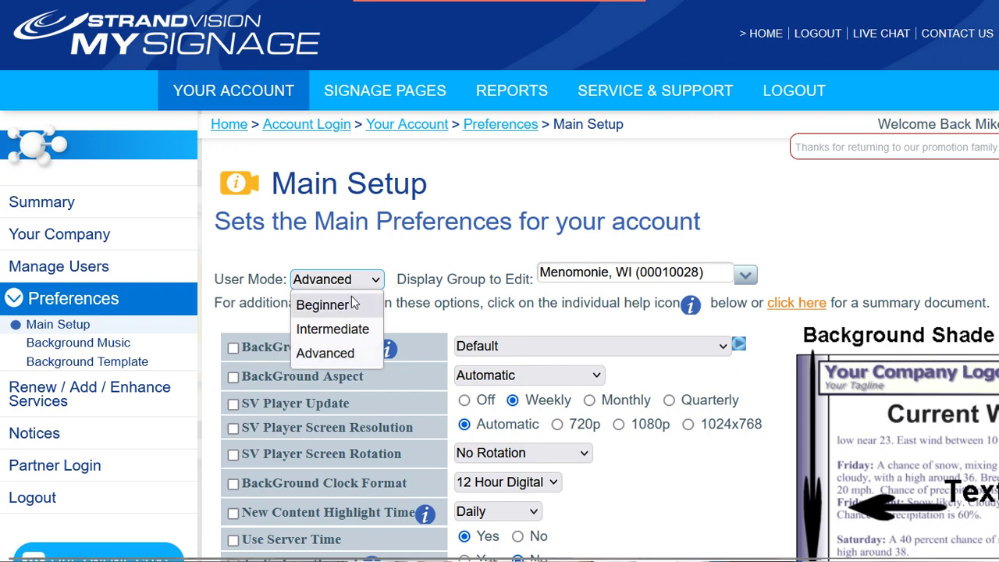
{"action": "left_click", "coordinate": [353, 304]}
{"action": "scroll", "coordinate": [352, 301], "scroll_direction": "down", "scroll_amount": 3}
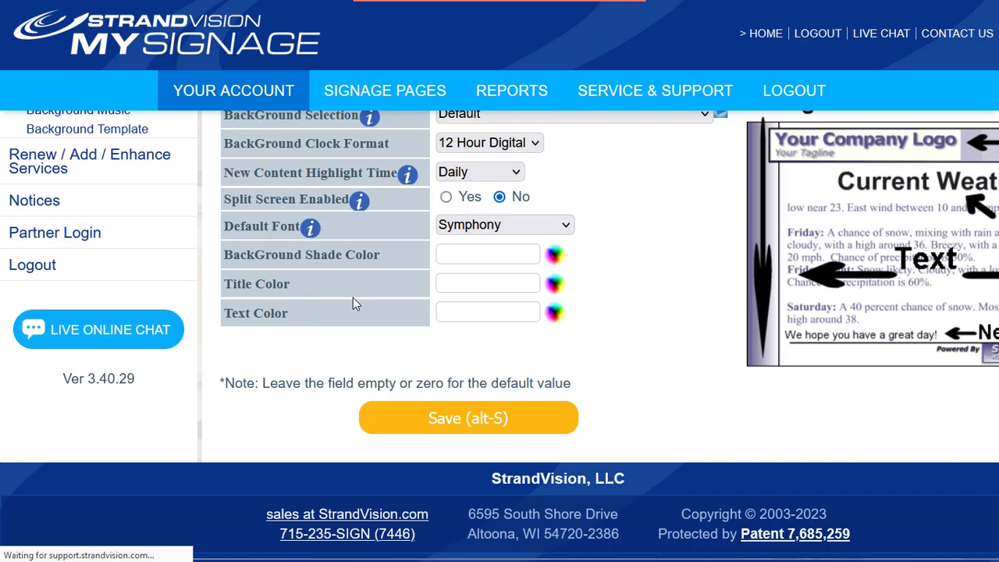
{"action": "scroll", "coordinate": [359, 312], "scroll_direction": "down", "scroll_amount": 3}
{"action": "scroll", "coordinate": [405, 270], "scroll_direction": "up", "scroll_amount": 1}
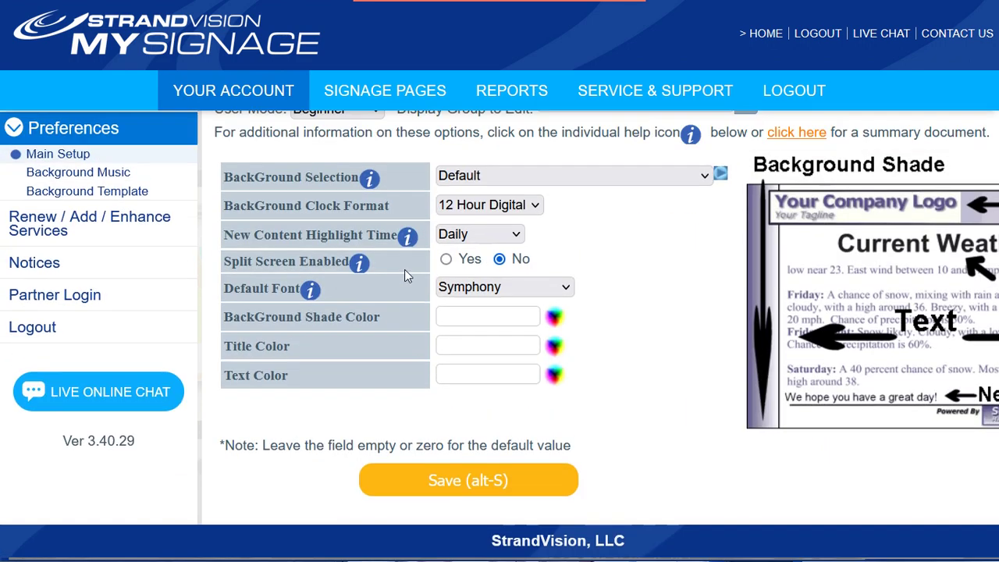
{"action": "scroll", "coordinate": [409, 269], "scroll_direction": "up", "scroll_amount": 2}
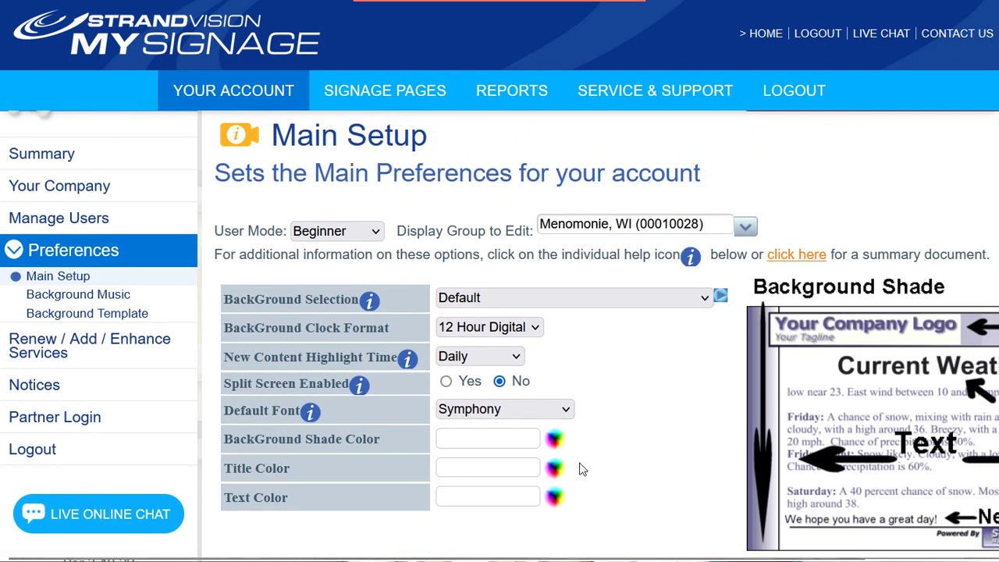
Step: Change the User Mode to Intermediate to reveal the extra settings
{"action": "left_click", "coordinate": [348, 231]}
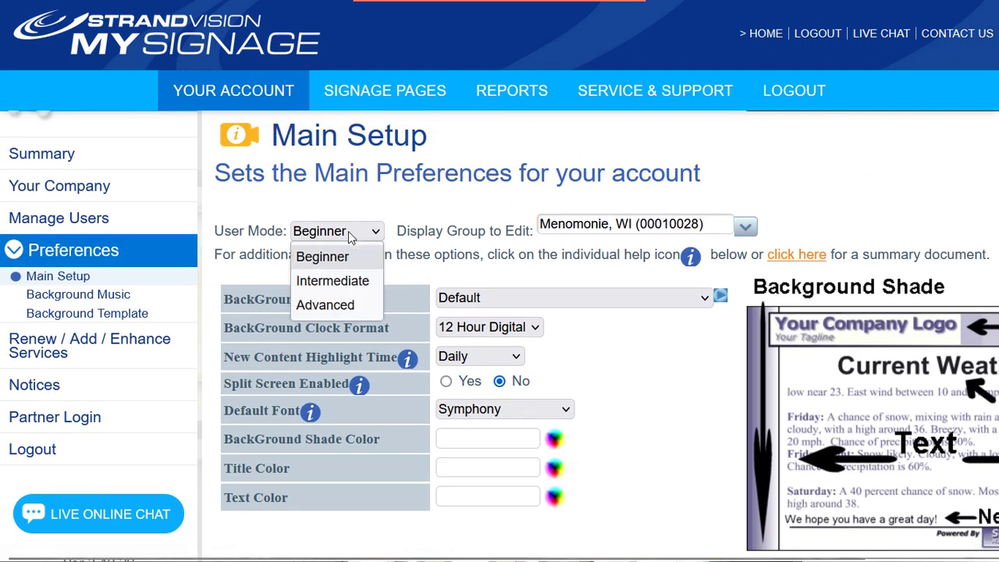
{"action": "left_click", "coordinate": [365, 281]}
{"action": "scroll", "coordinate": [363, 283], "scroll_direction": "down", "scroll_amount": 3}
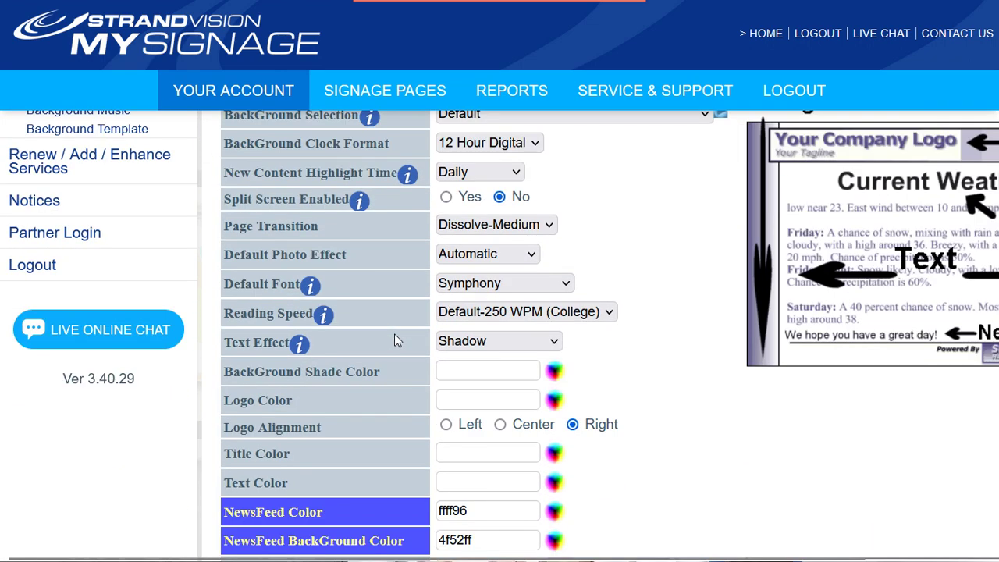
{"action": "scroll", "coordinate": [394, 333], "scroll_direction": "up", "scroll_amount": 3}
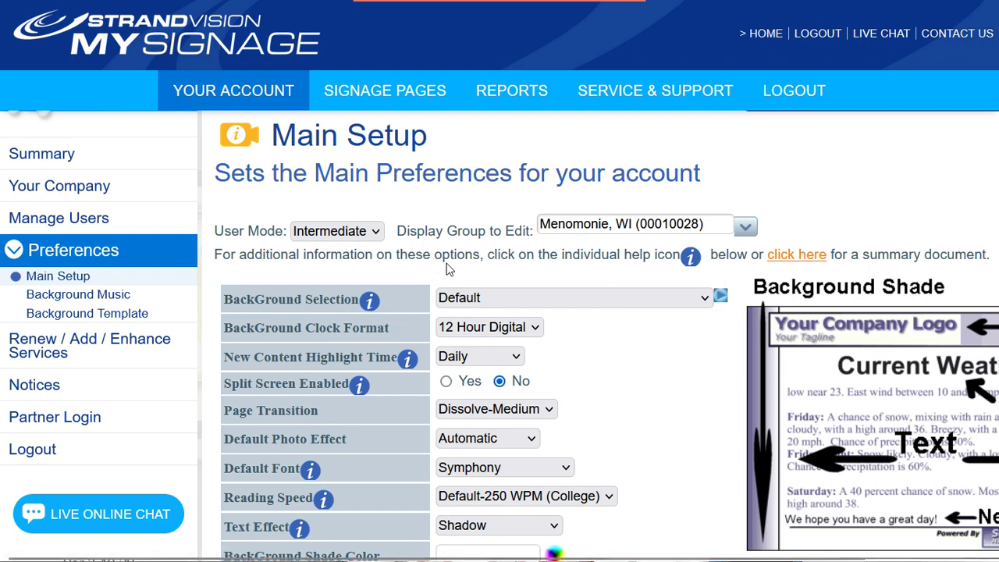
Step: Open the Background Music settings from the left menu
{"action": "left_click", "coordinate": [68, 297]}
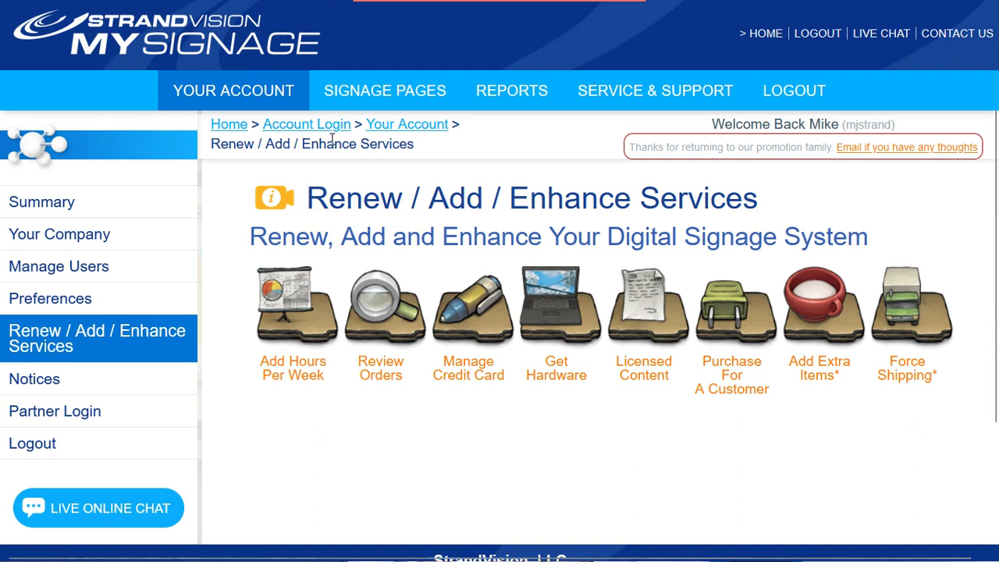
Step: Go to SIGNAGE PAGES in the top bar to list all pages in Modify Pages
{"action": "mouse_move", "coordinate": [353, 93]}
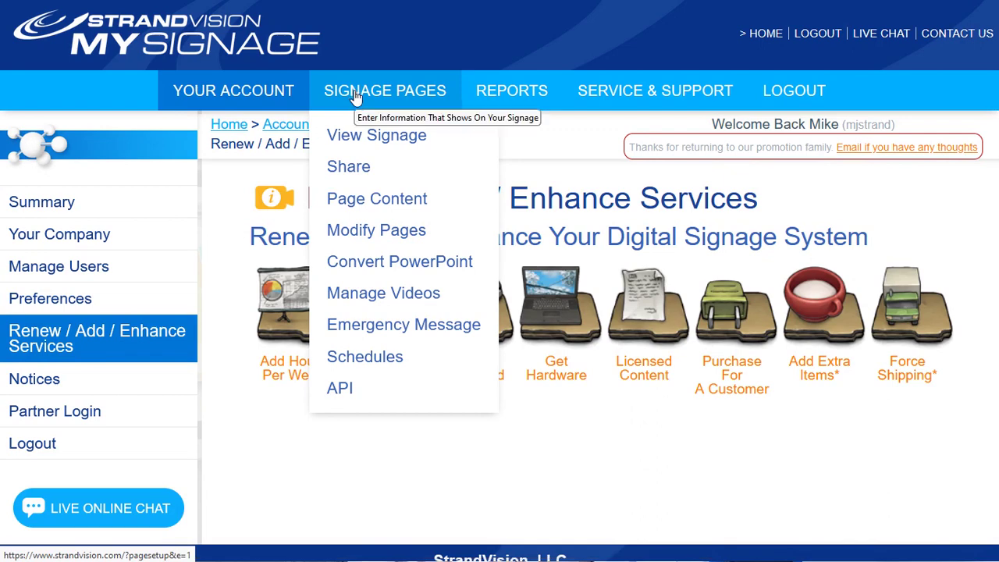
{"action": "left_click", "coordinate": [353, 93]}
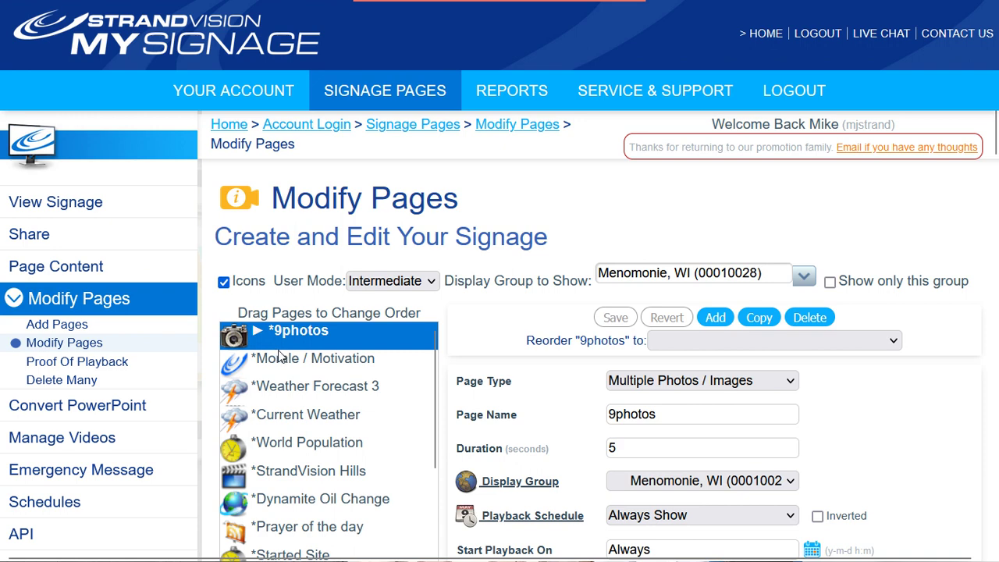
Step: Look at the Morale / Motivation and Weather Forecast 3 pages, then show Current Weather's settings
{"action": "scroll", "coordinate": [277, 355], "scroll_direction": "down", "scroll_amount": 3}
{"action": "scroll", "coordinate": [279, 351], "scroll_direction": "up", "scroll_amount": 3}
{"action": "scroll", "coordinate": [449, 275], "scroll_direction": "down", "scroll_amount": 3}
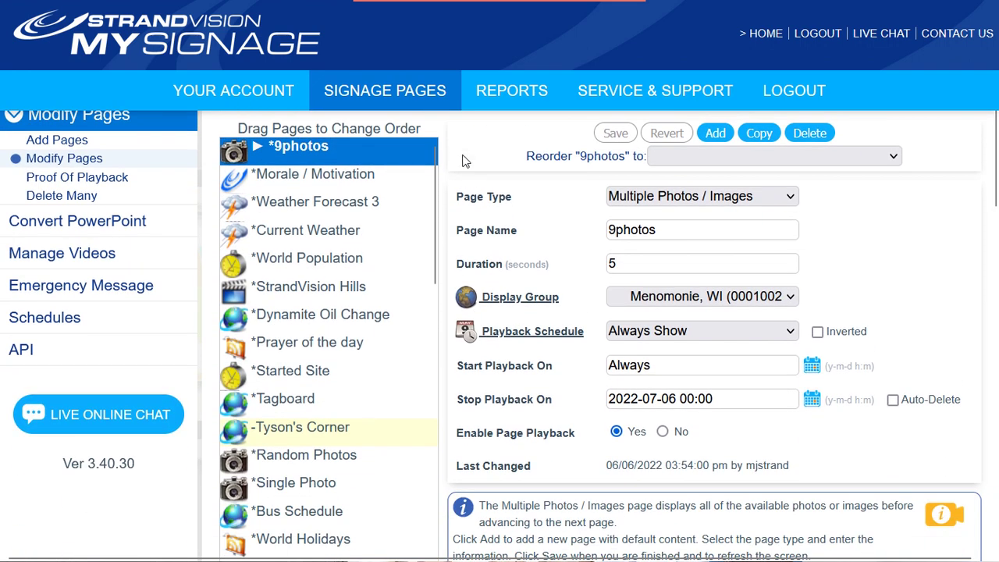
{"action": "left_click", "coordinate": [341, 168]}
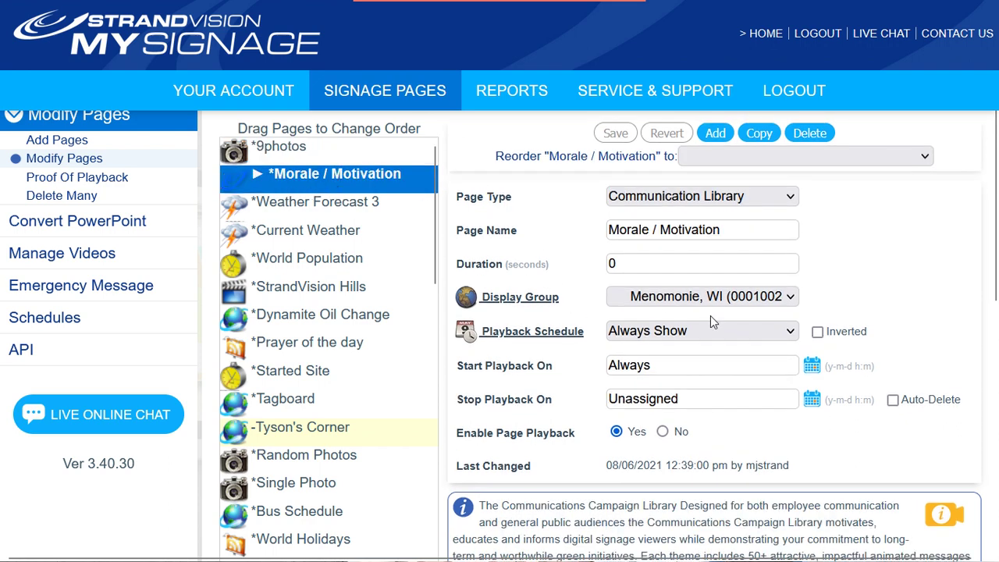
{"action": "left_click", "coordinate": [309, 201]}
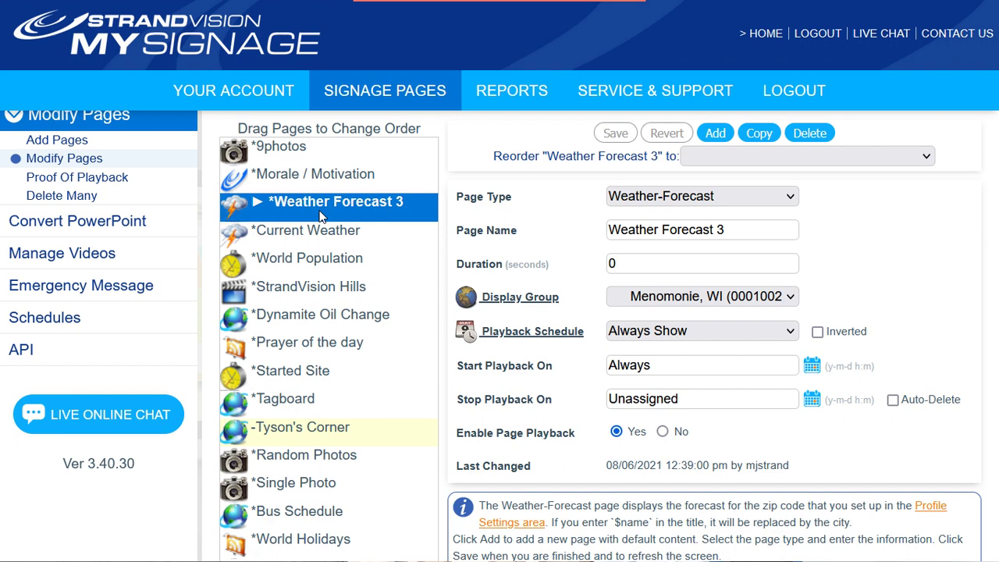
{"action": "left_click", "coordinate": [328, 231]}
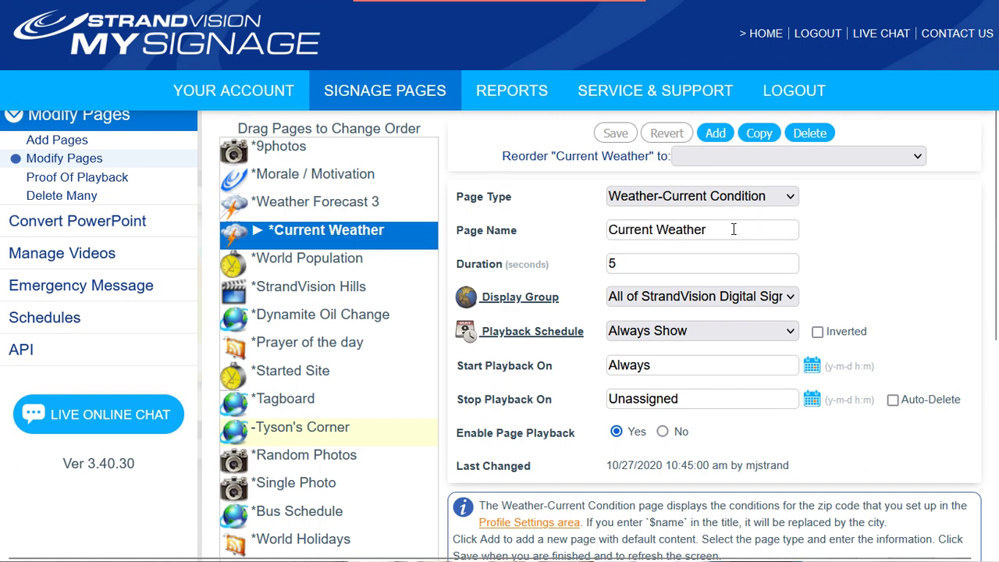
Step: Select the Current Weather page name and show the Page Type choices
{"action": "left_click_drag", "start_coordinate": [731, 227], "coordinate": [585, 230]}
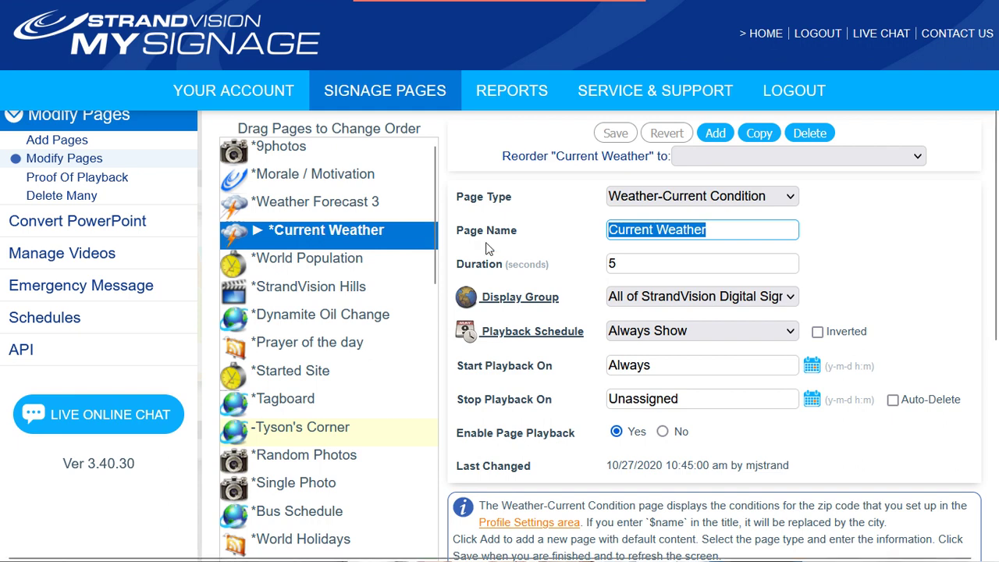
{"action": "left_click", "coordinate": [790, 201]}
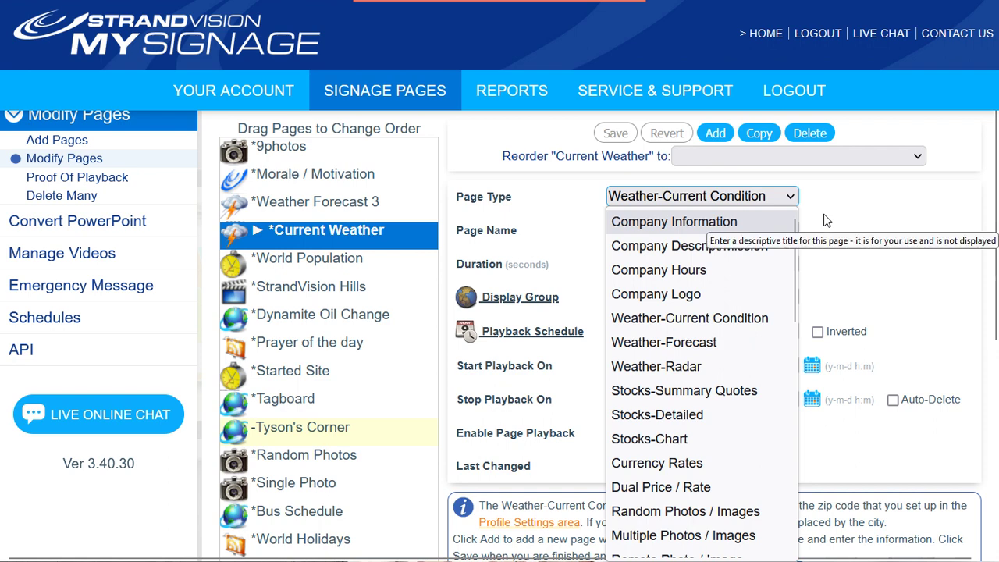
{"action": "scroll", "coordinate": [683, 373], "scroll_direction": "down", "scroll_amount": 4}
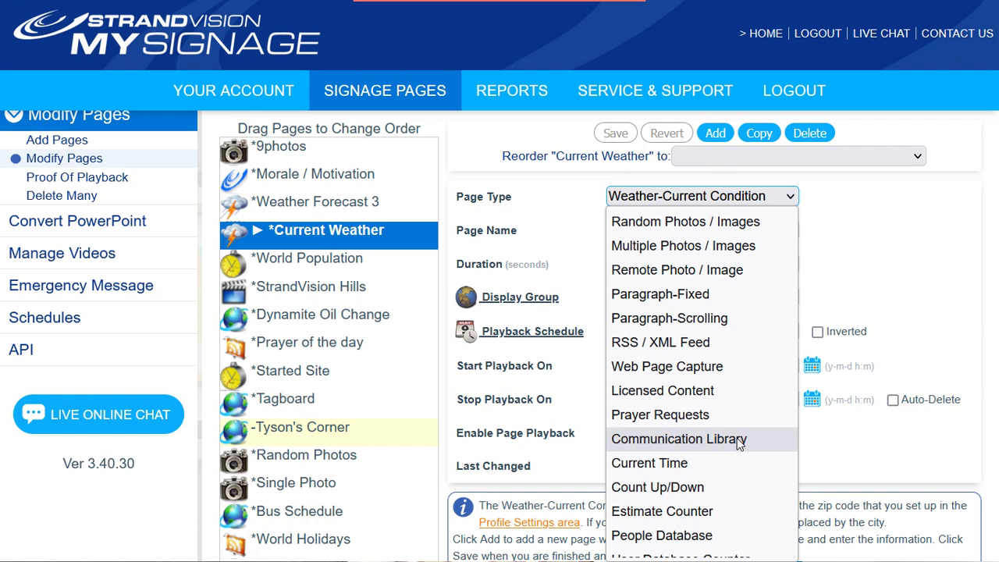
{"action": "scroll", "coordinate": [738, 441], "scroll_direction": "down", "scroll_amount": 2}
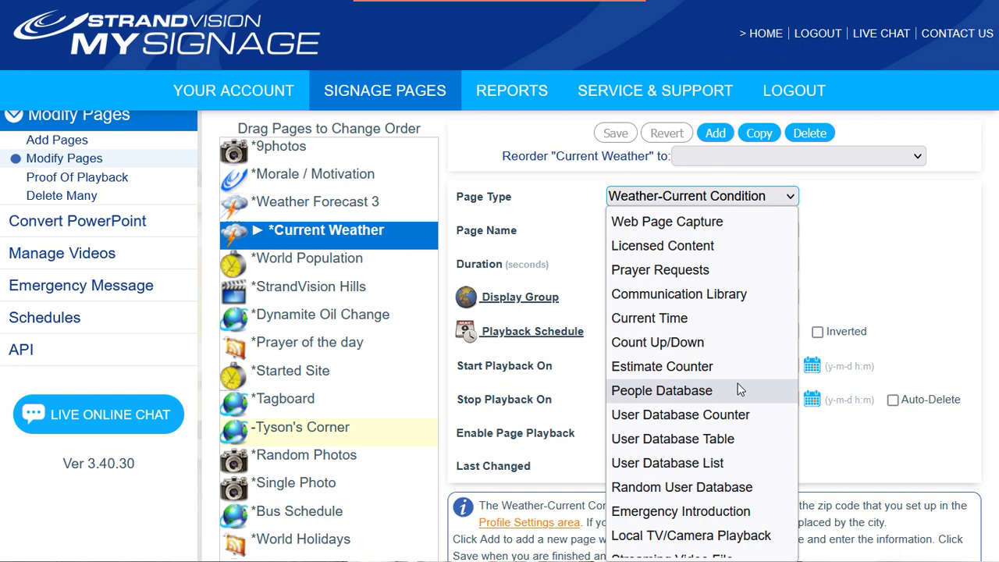
{"action": "scroll", "coordinate": [740, 391], "scroll_direction": "down", "scroll_amount": 2}
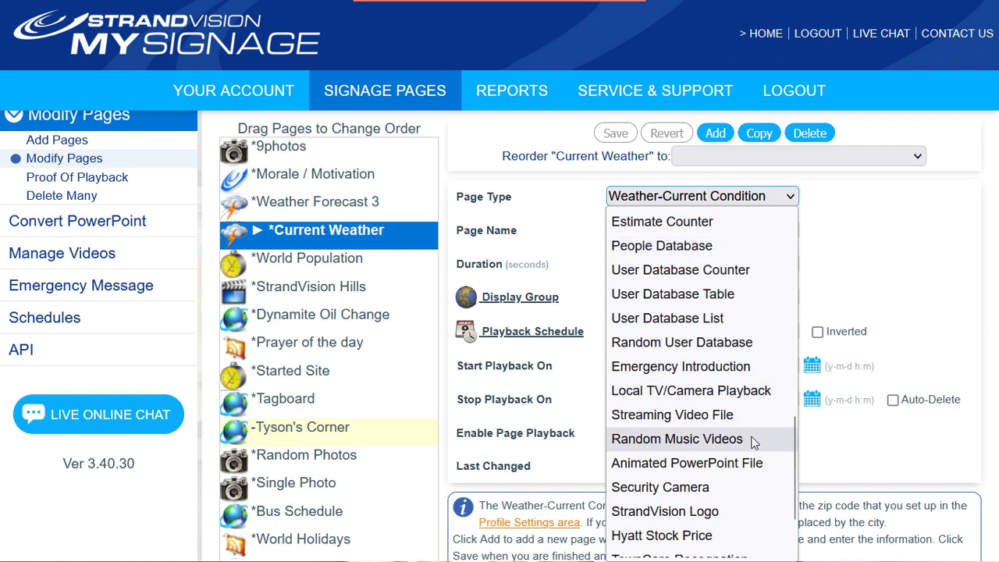
{"action": "scroll", "coordinate": [754, 443], "scroll_direction": "down", "scroll_amount": 1}
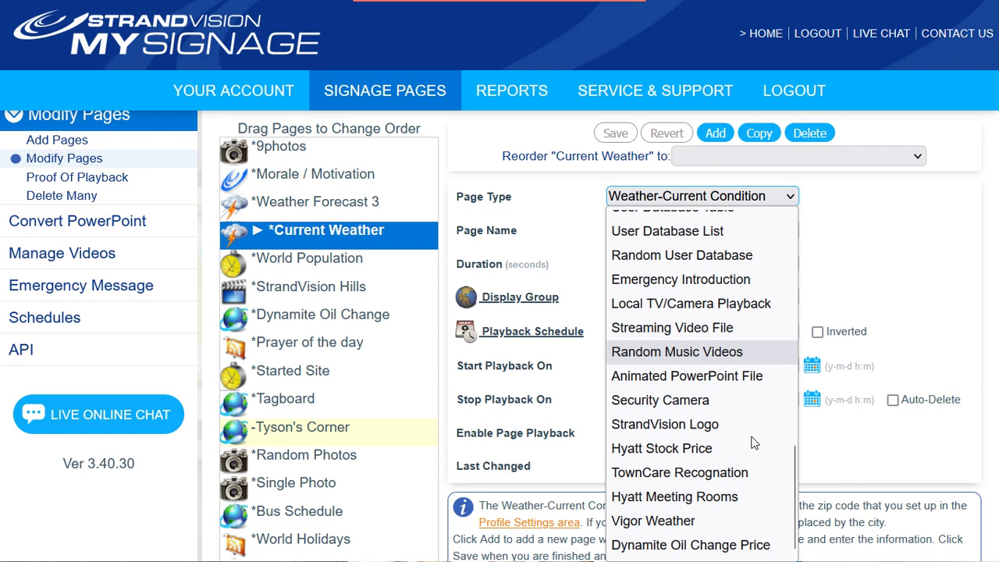
{"action": "scroll", "coordinate": [745, 431], "scroll_direction": "up", "scroll_amount": 10}
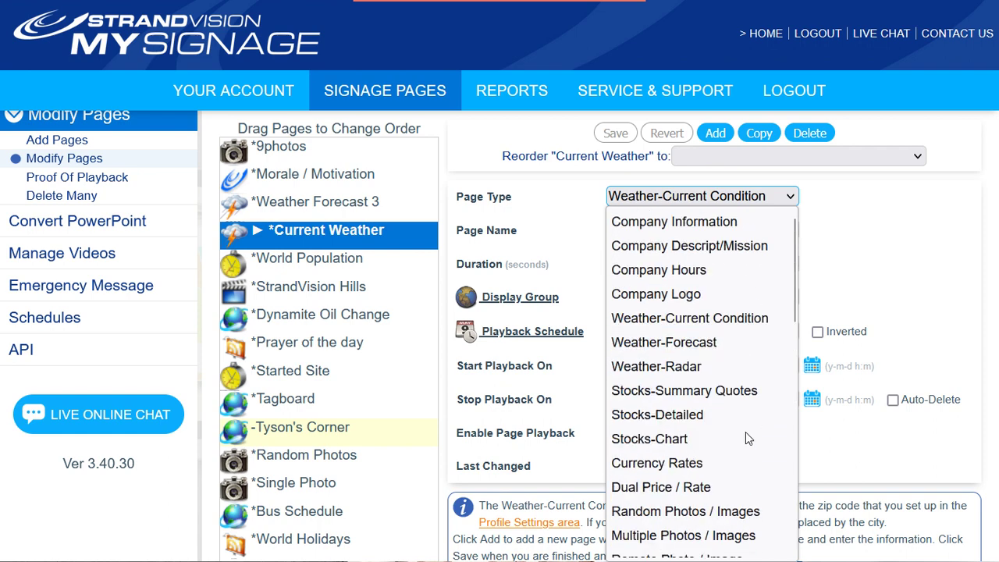
{"action": "left_click", "coordinate": [856, 291]}
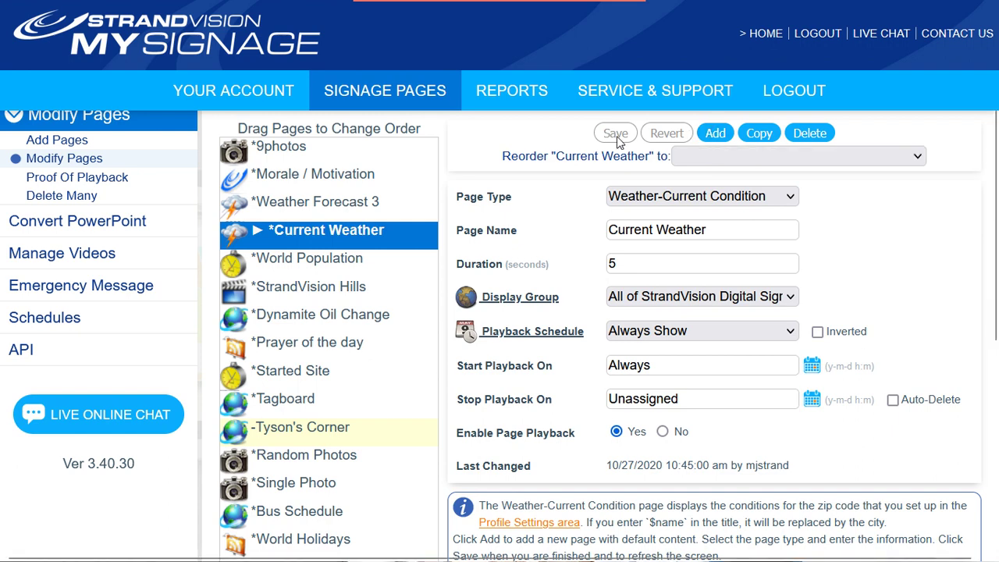
{"action": "scroll", "coordinate": [720, 270], "scroll_direction": "down", "scroll_amount": 1}
{"action": "scroll", "coordinate": [720, 270], "scroll_direction": "down", "scroll_amount": 5}
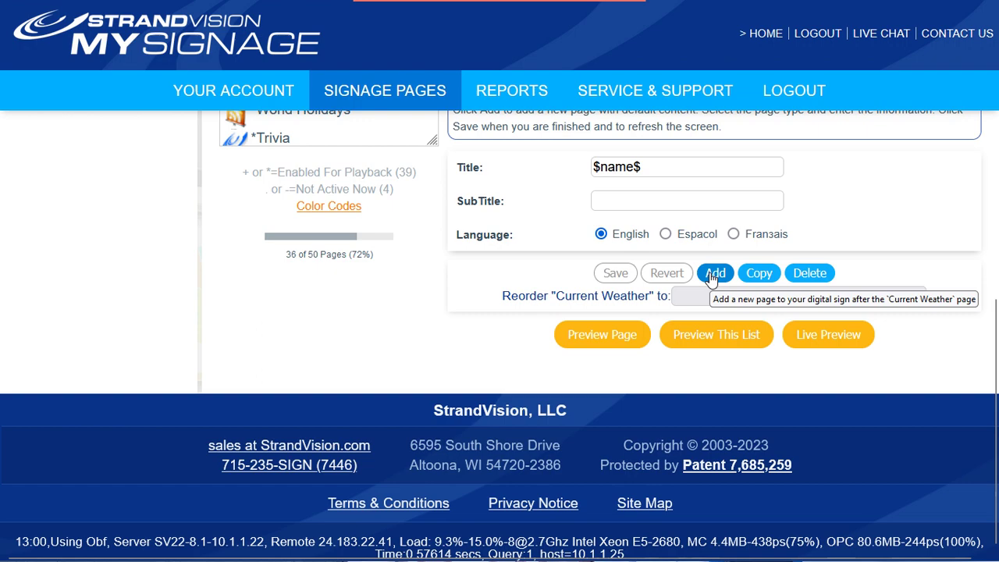
{"action": "scroll", "coordinate": [710, 277], "scroll_direction": "up", "scroll_amount": 6}
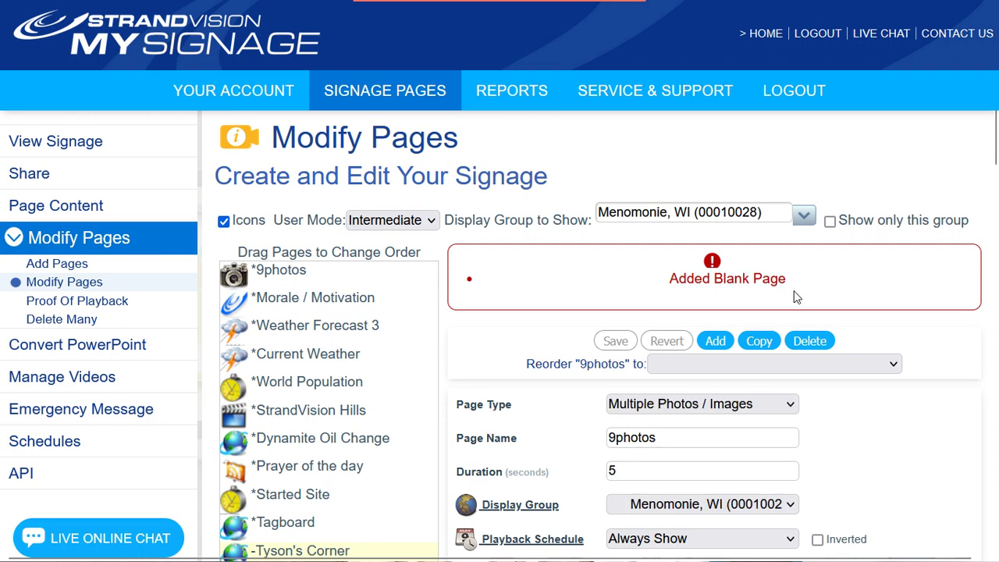
{"action": "scroll", "coordinate": [340, 365], "scroll_direction": "down", "scroll_amount": 6}
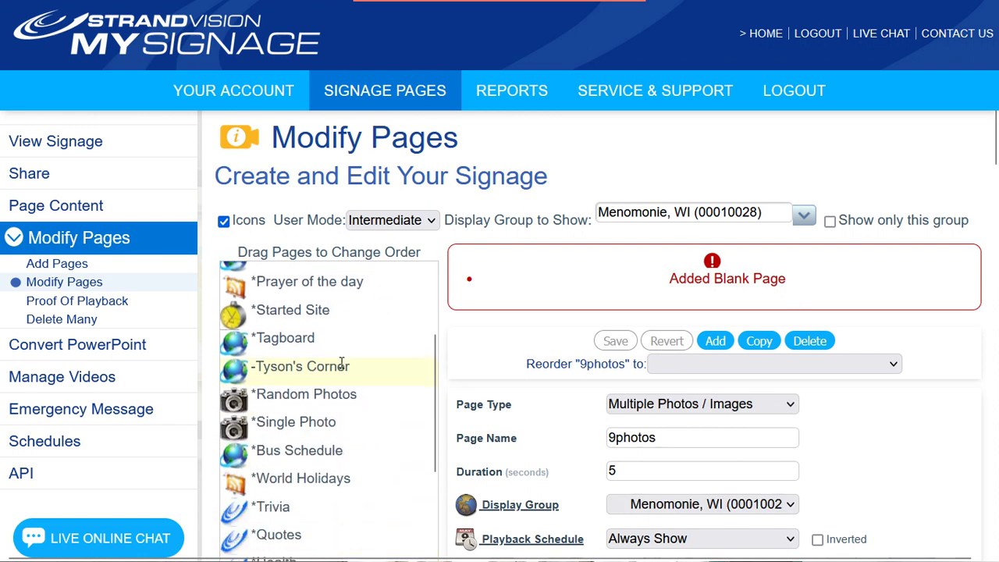
{"action": "scroll", "coordinate": [340, 363], "scroll_direction": "up", "scroll_amount": 8}
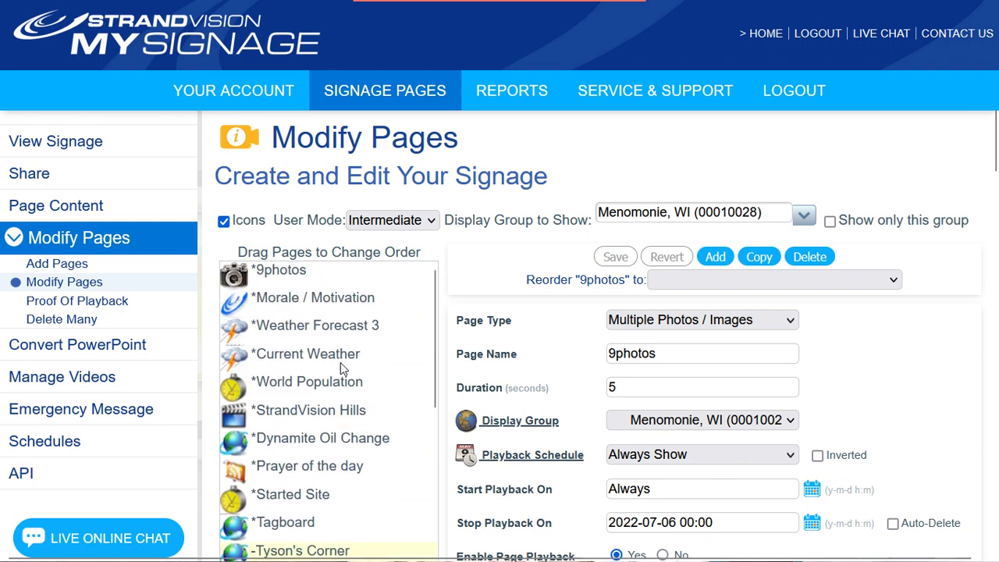
{"action": "scroll", "coordinate": [335, 343], "scroll_direction": "down", "scroll_amount": 8}
{"action": "scroll", "coordinate": [335, 343], "scroll_direction": "down", "scroll_amount": 5}
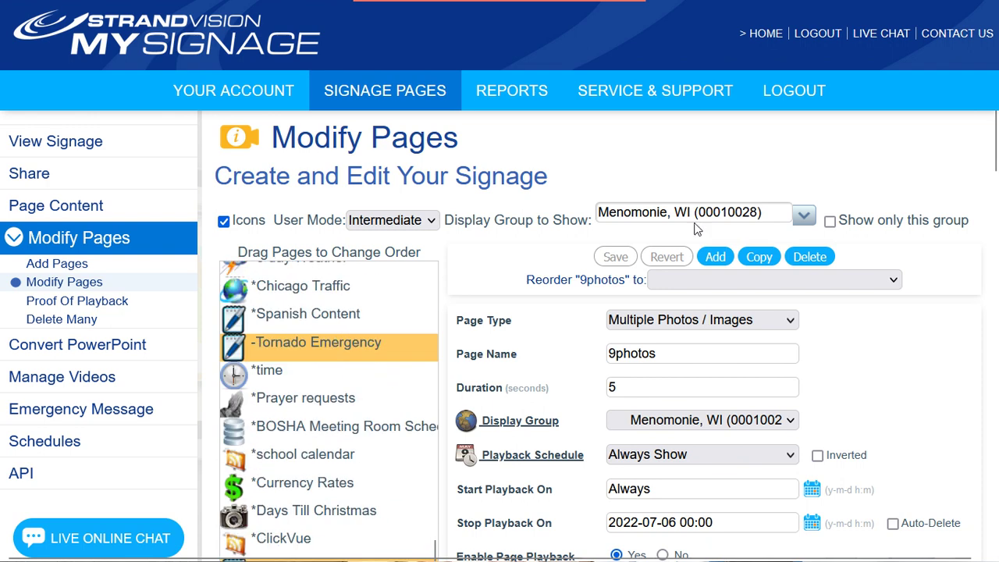
{"action": "scroll", "coordinate": [376, 422], "scroll_direction": "down", "scroll_amount": 5}
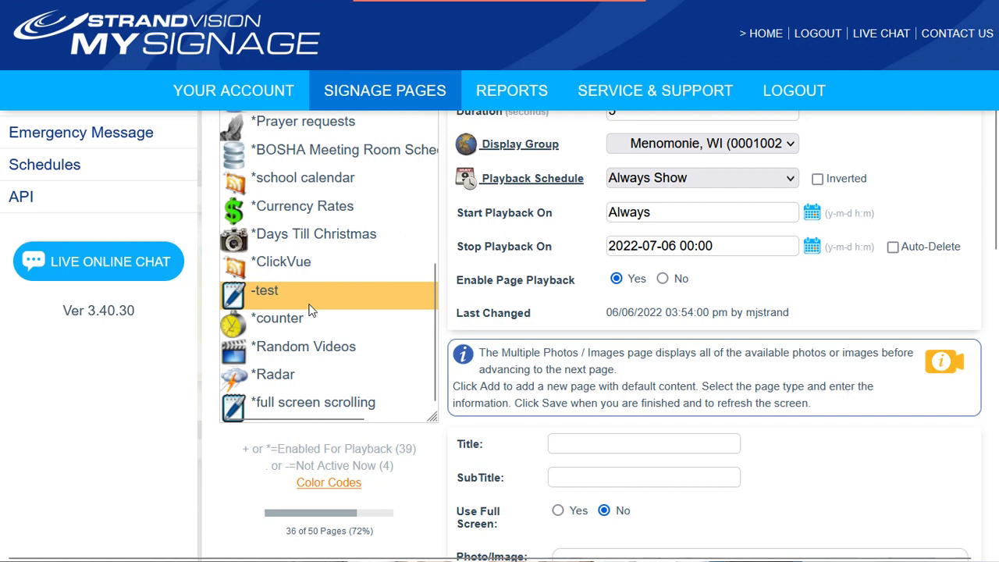
{"action": "scroll", "coordinate": [318, 318], "scroll_direction": "down", "scroll_amount": 4}
{"action": "scroll", "coordinate": [359, 347], "scroll_direction": "up", "scroll_amount": 6}
{"action": "scroll", "coordinate": [359, 346], "scroll_direction": "up", "scroll_amount": 8}
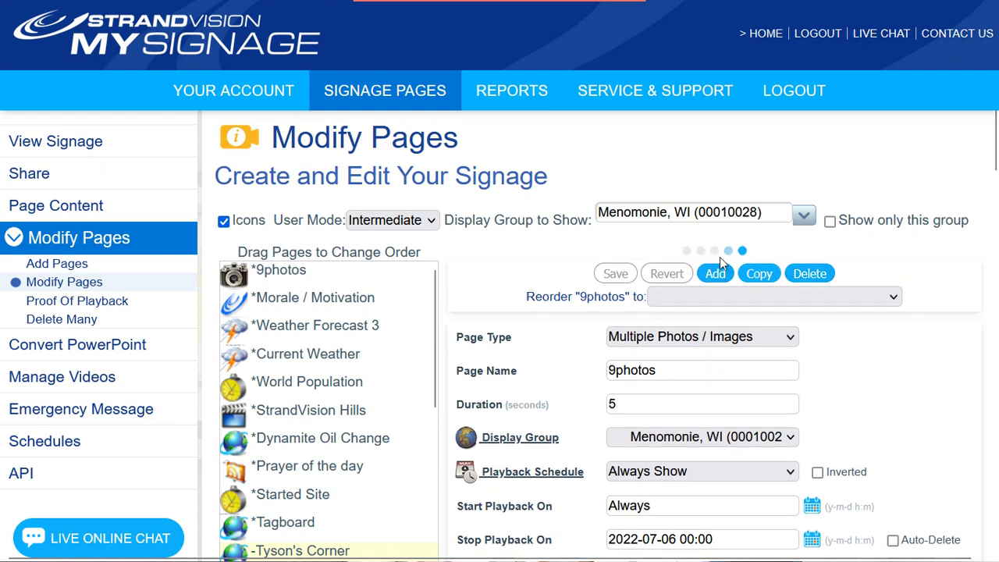
Step: Add a new blank Paragraph-Fixed page from the Modify Pages screen
{"action": "left_click", "coordinate": [717, 258]}
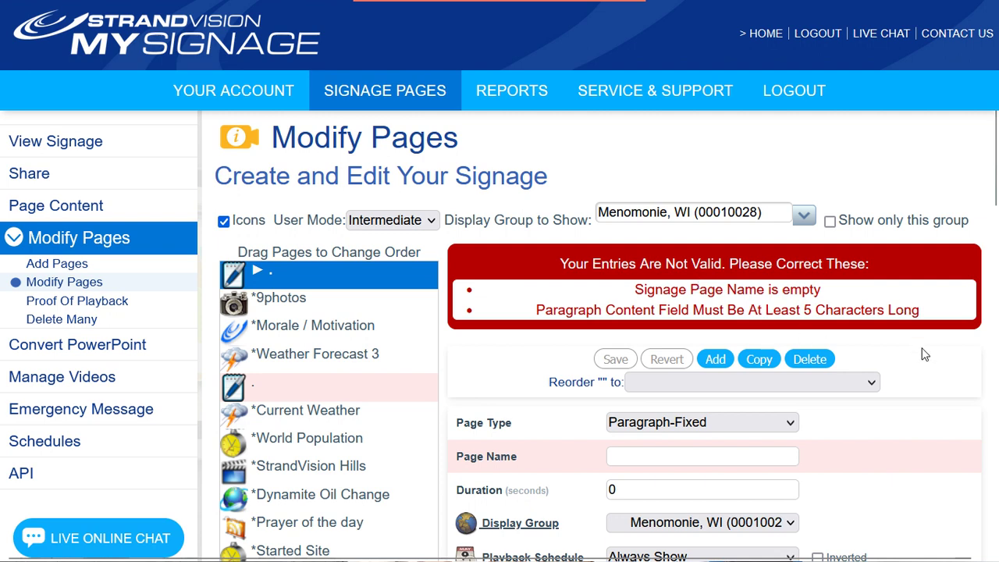
{"action": "scroll", "coordinate": [923, 355], "scroll_direction": "down", "scroll_amount": 1}
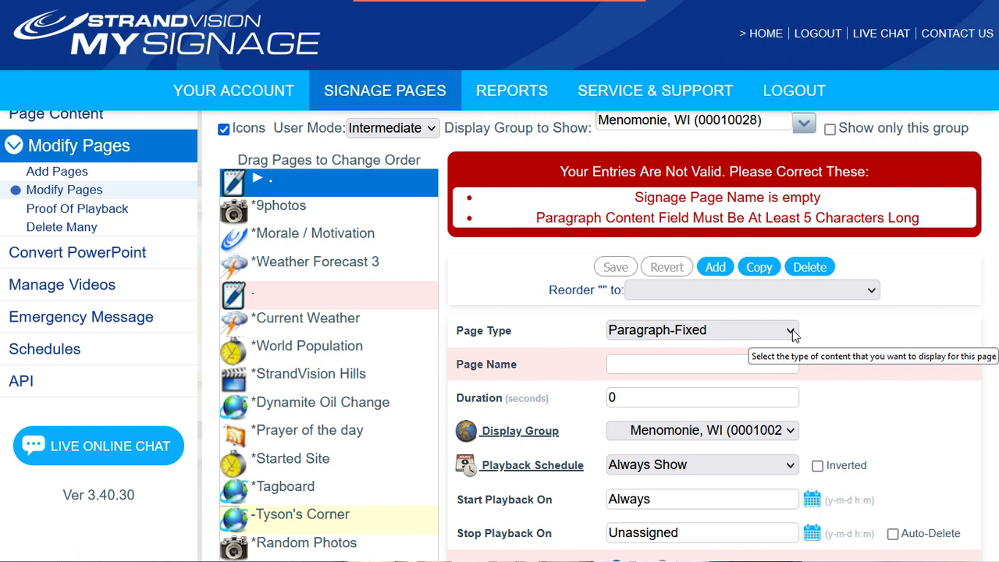
Step: Name the page 'Test Page - Delete this', set Enable Page Playback to No, and select the 0 duration
{"action": "left_click", "coordinate": [729, 356]}
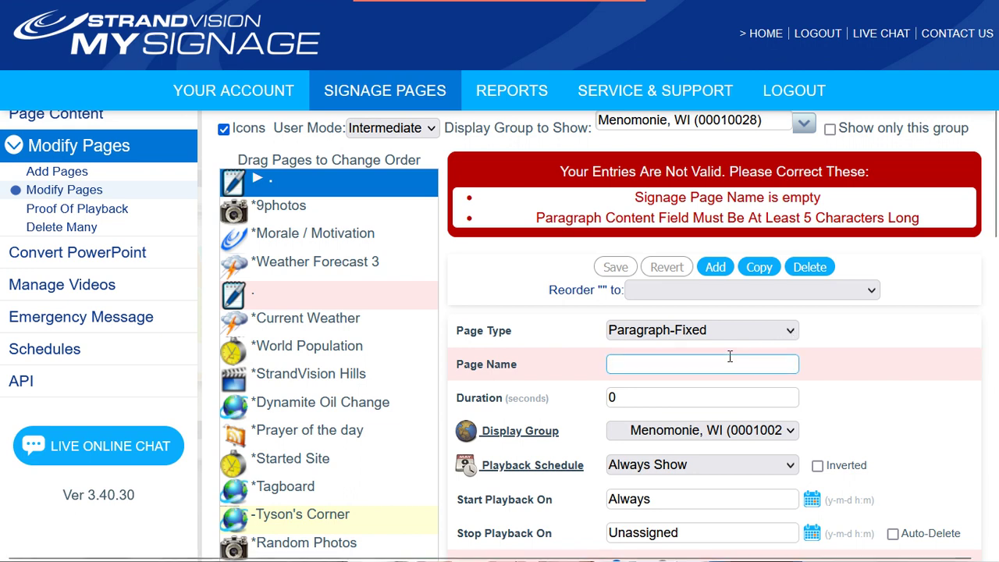
{"action": "type", "text": "Tes"}
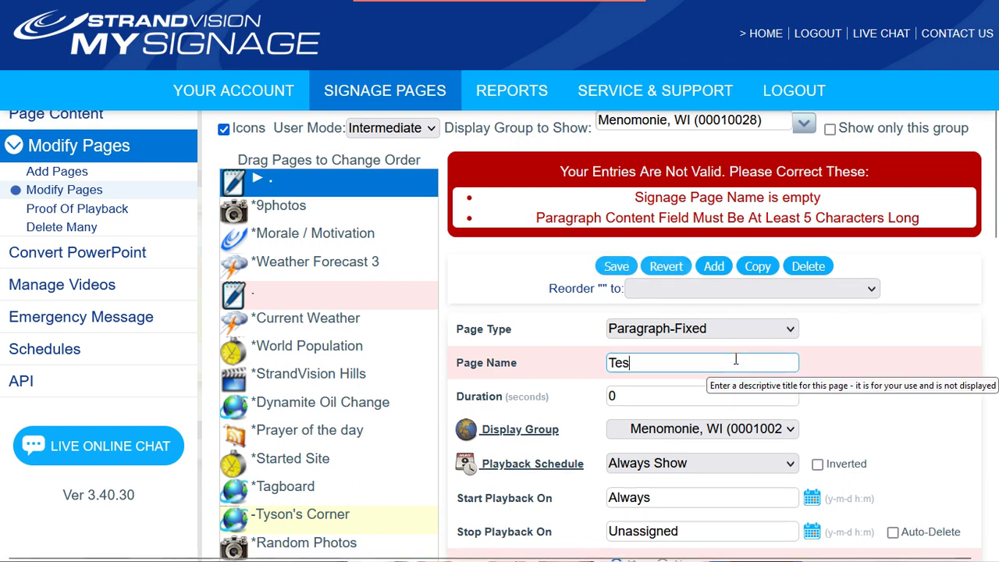
{"action": "type", "text": "t Page - Delete this"}
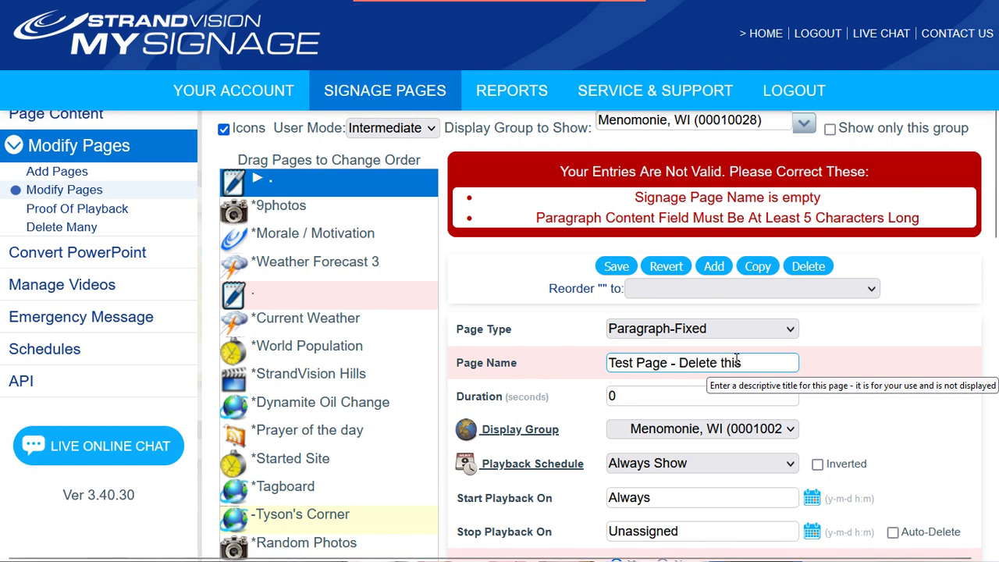
{"action": "scroll", "coordinate": [738, 363], "scroll_direction": "down", "scroll_amount": 1}
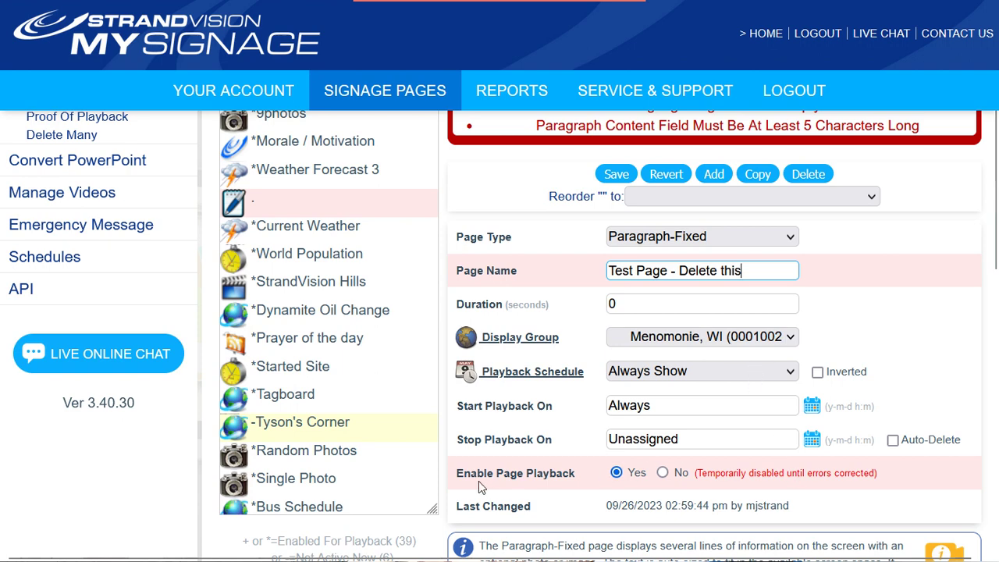
{"action": "left_click", "coordinate": [663, 474]}
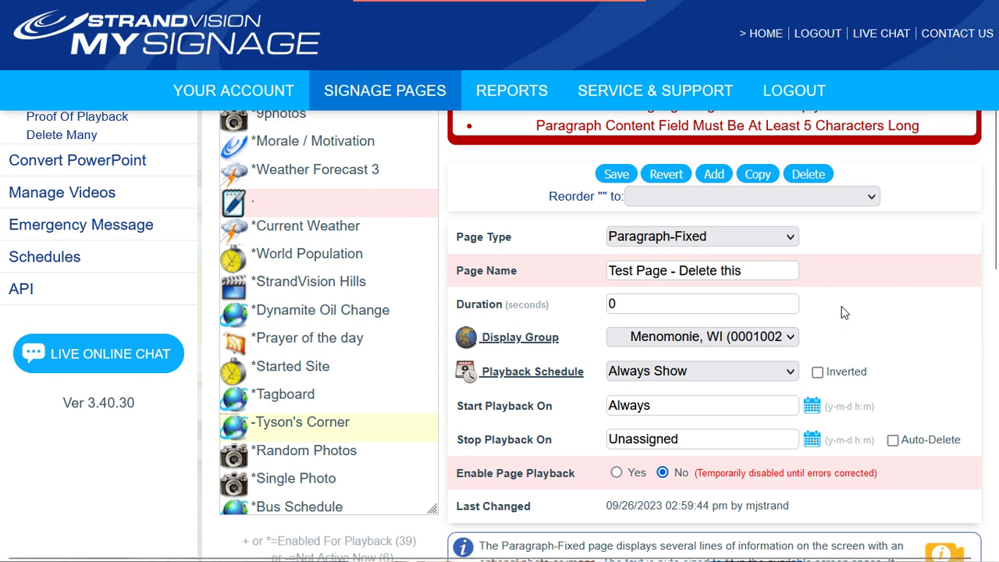
{"action": "double_click", "coordinate": [636, 303]}
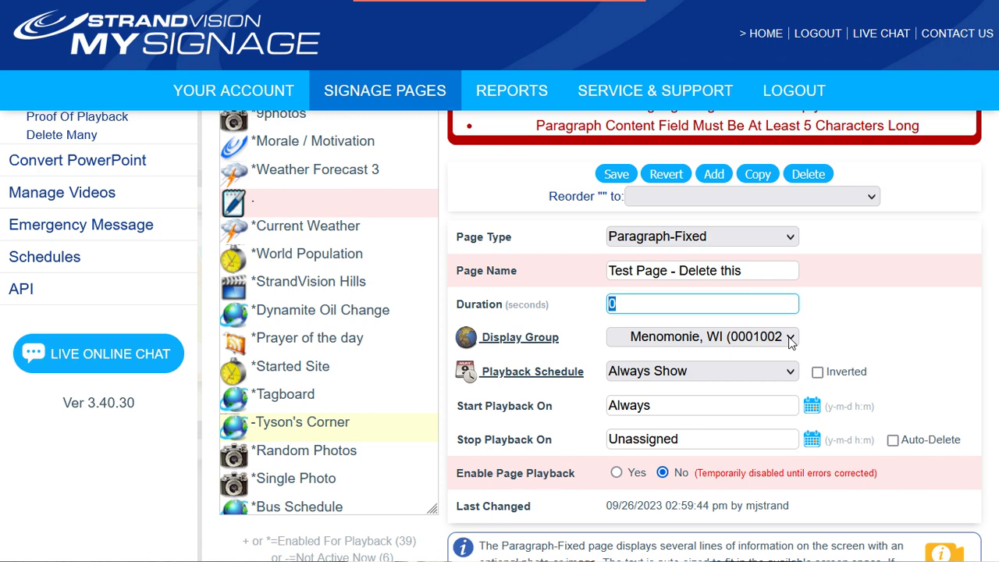
Step: Check the display groups, keeping Menomonie, WI, then show the Playback Schedule options
{"action": "left_click", "coordinate": [790, 338]}
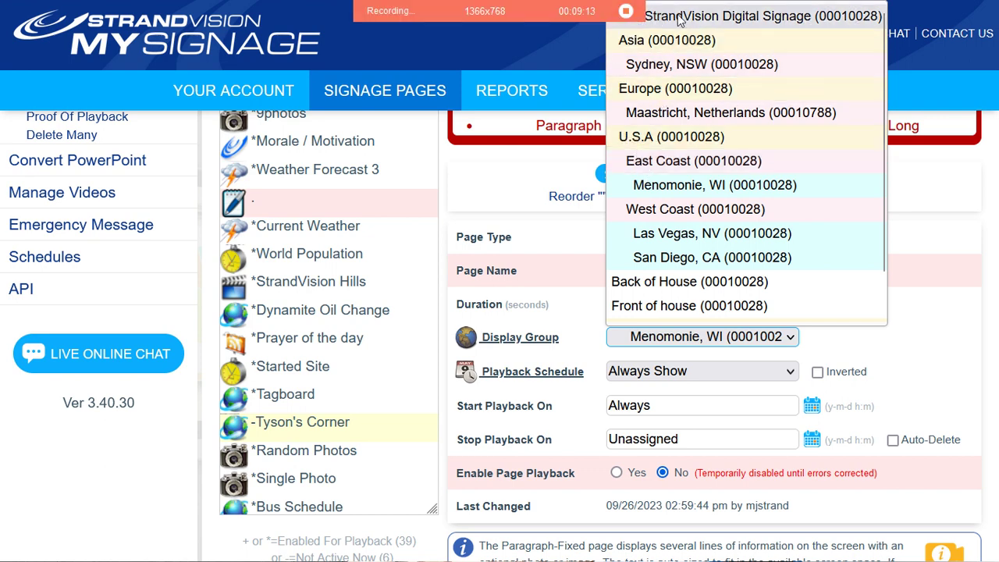
{"action": "left_click", "coordinate": [584, 54]}
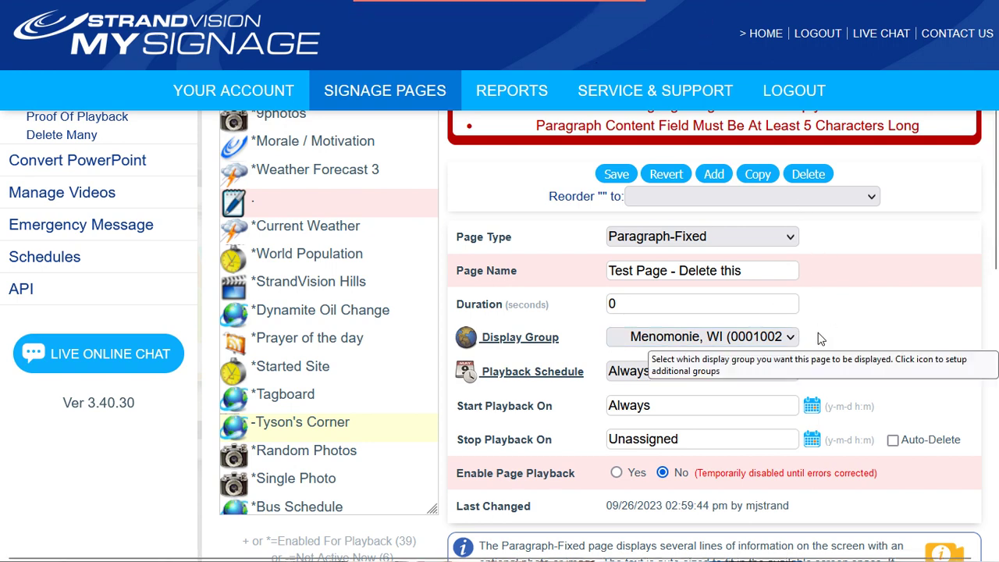
{"action": "scroll", "coordinate": [819, 337], "scroll_direction": "down", "scroll_amount": 2}
{"action": "left_click", "coordinate": [716, 187]}
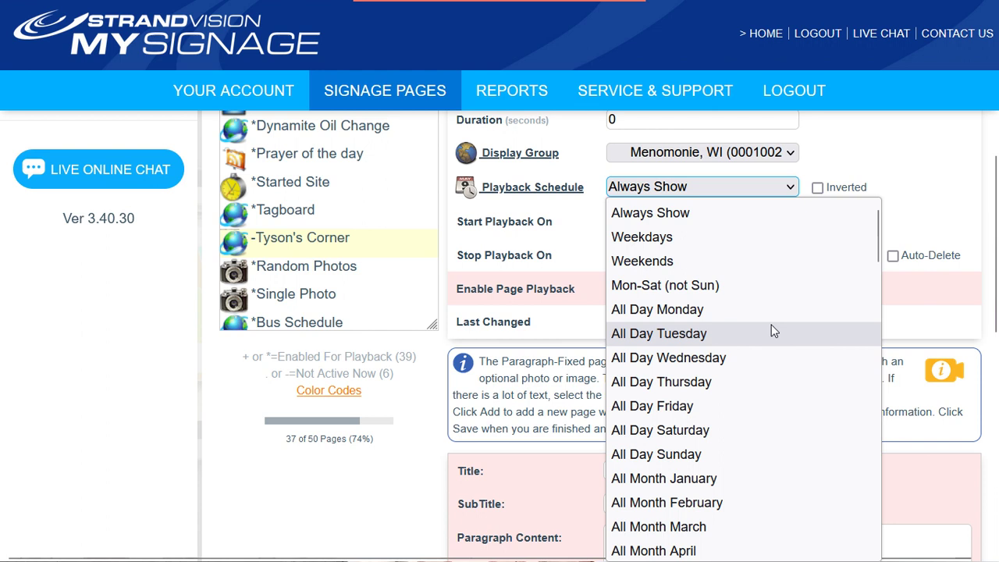
{"action": "left_click", "coordinate": [930, 181]}
{"action": "left_click", "coordinate": [672, 220]}
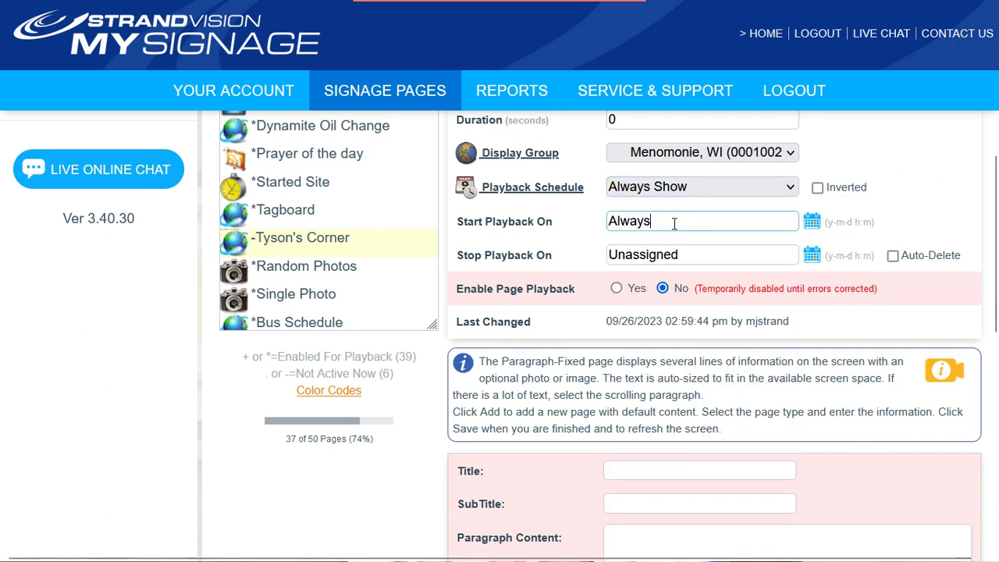
{"action": "left_click", "coordinate": [811, 222]}
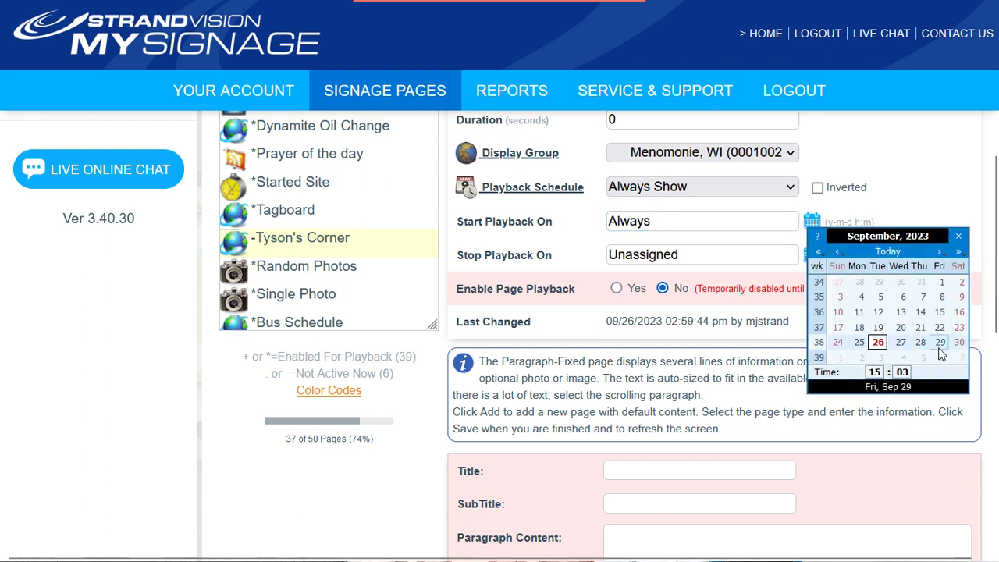
{"action": "left_click", "coordinate": [933, 197]}
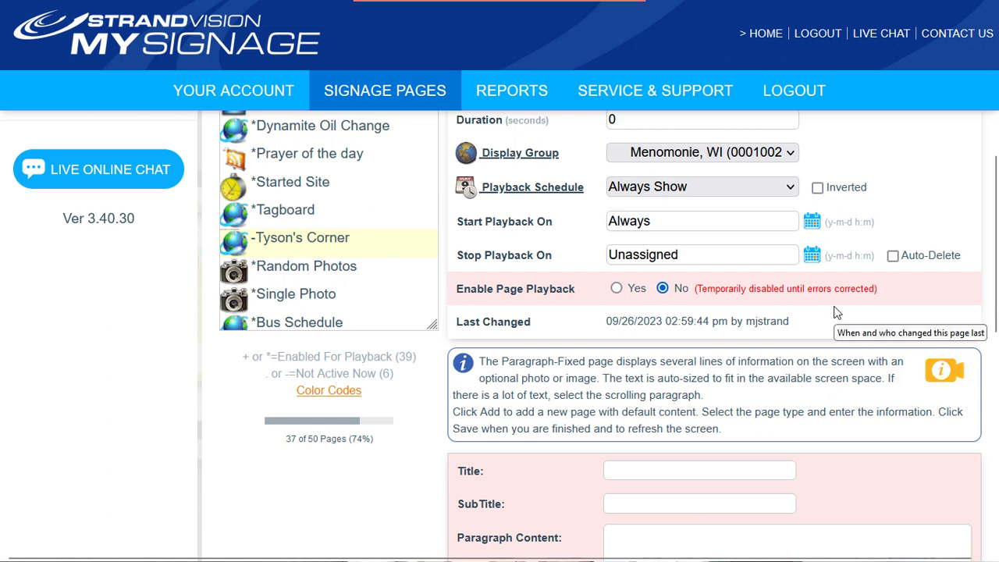
{"action": "scroll", "coordinate": [833, 312], "scroll_direction": "down", "scroll_amount": 1}
{"action": "scroll", "coordinate": [786, 242], "scroll_direction": "down", "scroll_amount": 2}
{"action": "left_click", "coordinate": [722, 192]}
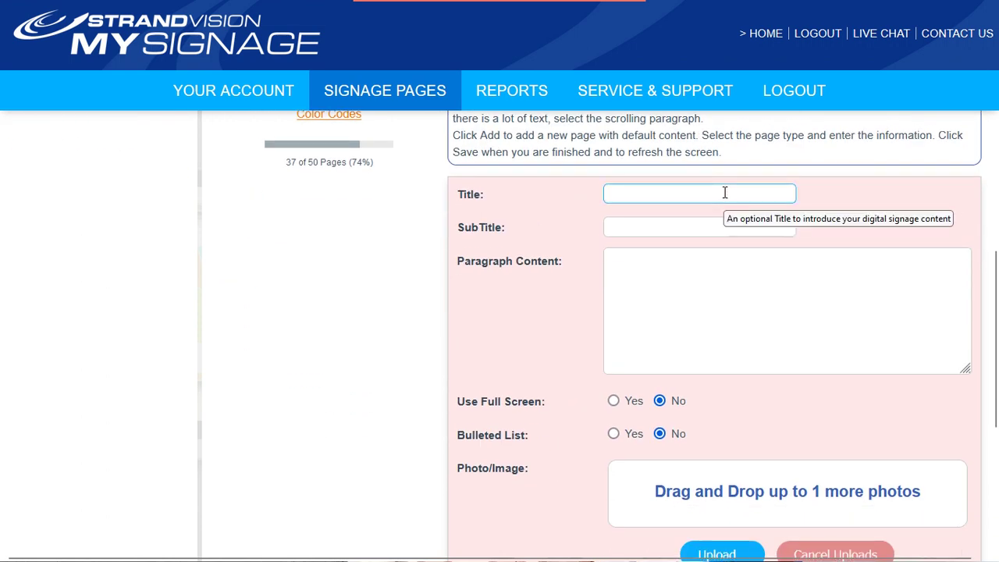
Step: Title the page 'Welcome to Strandvision' and enter 'Welcome to StrandVision digital Signage' as the paragraph
{"action": "type", "text": "Welcome to Strandvision"}
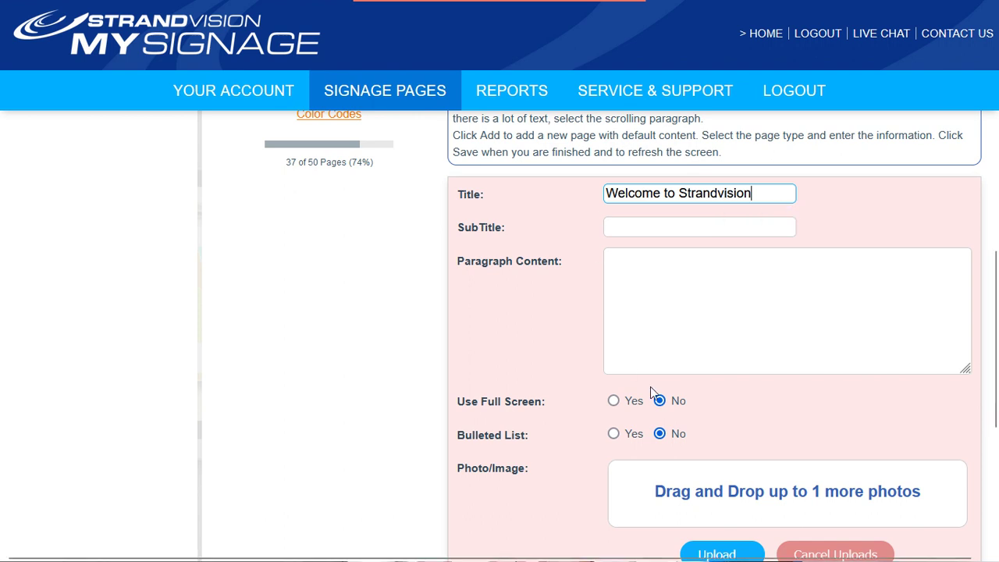
{"action": "left_click", "coordinate": [747, 303]}
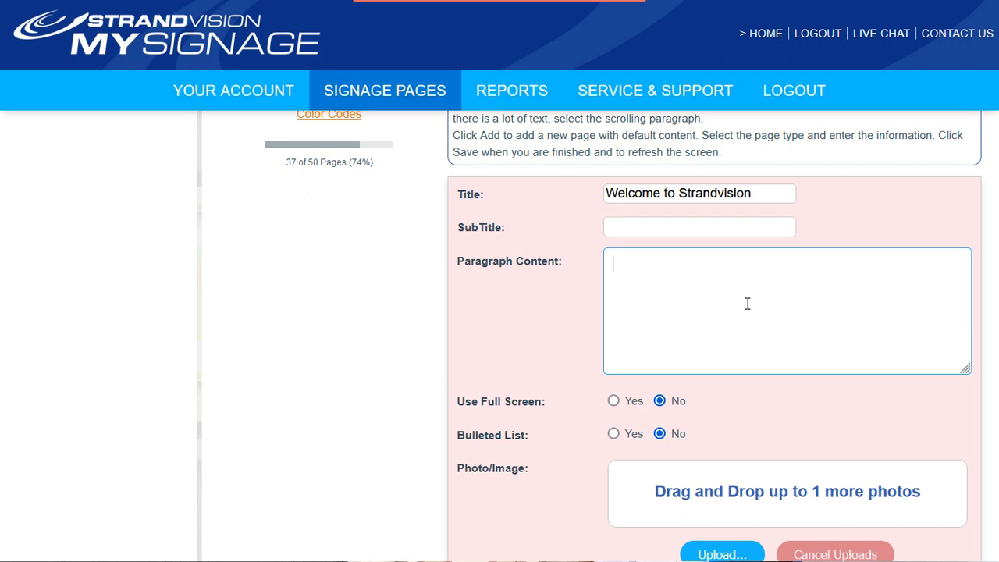
{"action": "type", "text": "Welcome to StrandVision"}
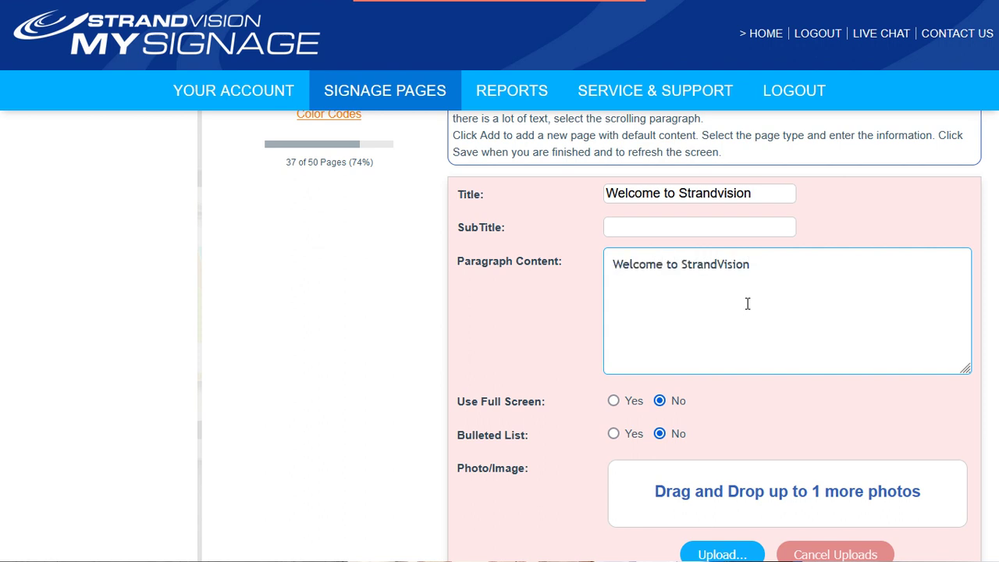
{"action": "type", "text": " digital Signage"}
Step: Repeat the welcome line so the paragraph holds four copies
{"action": "key", "text": "ctrl+a"}
{"action": "key", "text": "ctrl+c"}
{"action": "left_click", "coordinate": [747, 304]}
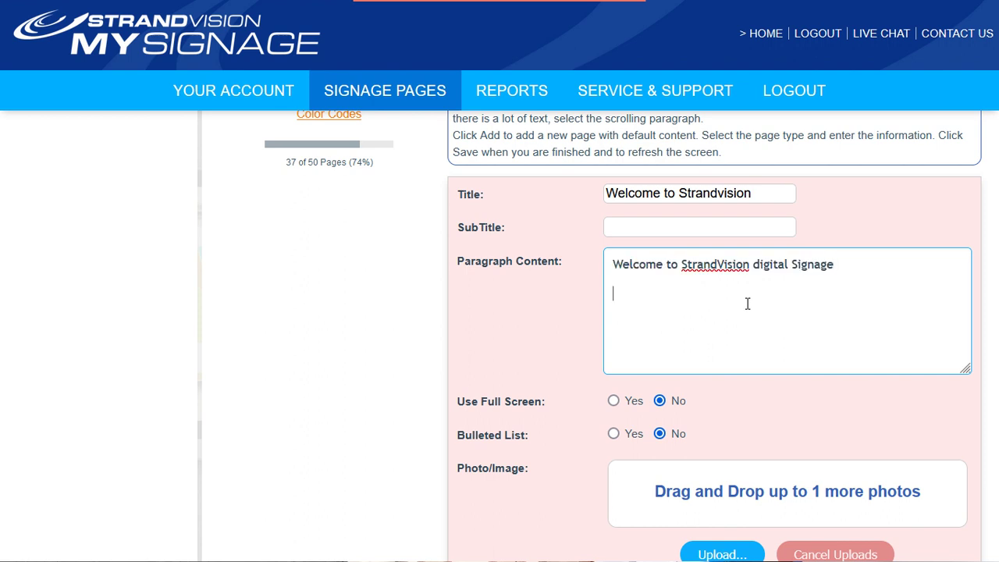
{"action": "key", "text": "ctrl+v"}
{"action": "key", "text": "Return"}
{"action": "key", "text": "ctrl+v"}
{"action": "key", "text": "ctrl+v"}
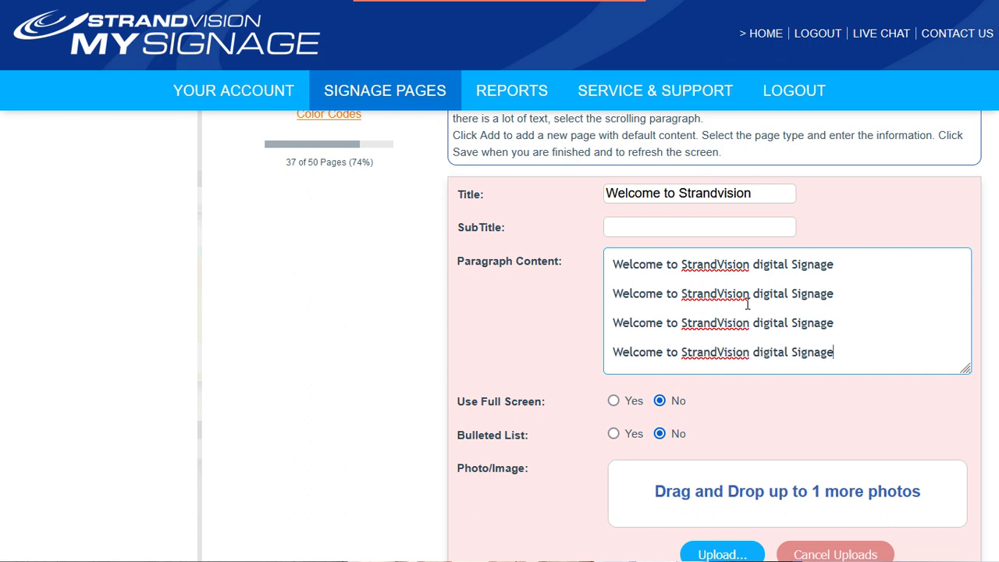
{"action": "scroll", "coordinate": [847, 250], "scroll_direction": "down", "scroll_amount": 2}
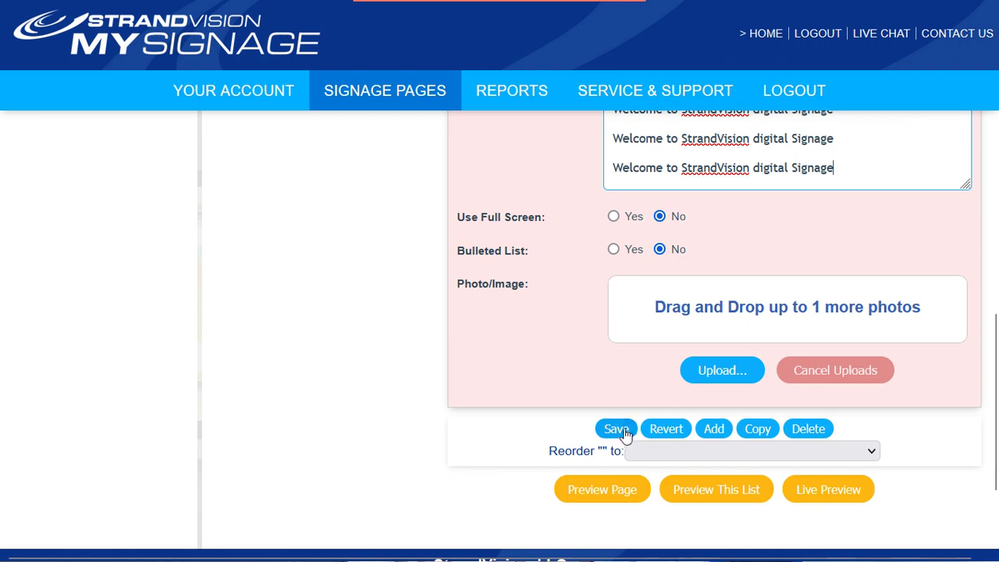
Step: Save the test page's edits and review the form down to the Preview buttons
{"action": "scroll", "coordinate": [619, 437], "scroll_direction": "down", "scroll_amount": 1}
{"action": "left_click", "coordinate": [597, 343]}
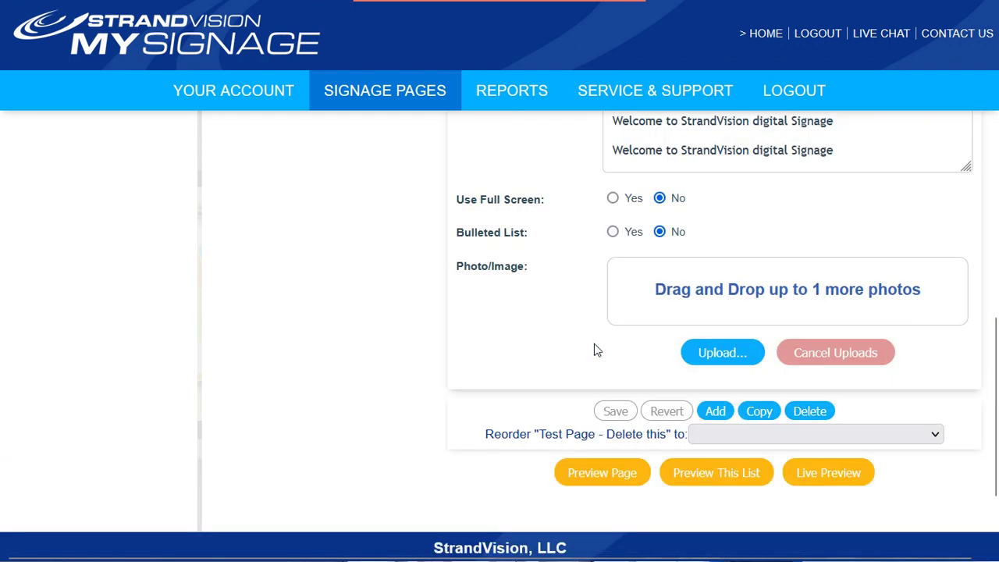
{"action": "scroll", "coordinate": [599, 346], "scroll_direction": "up", "scroll_amount": 1}
{"action": "scroll", "coordinate": [600, 346], "scroll_direction": "up", "scroll_amount": 5}
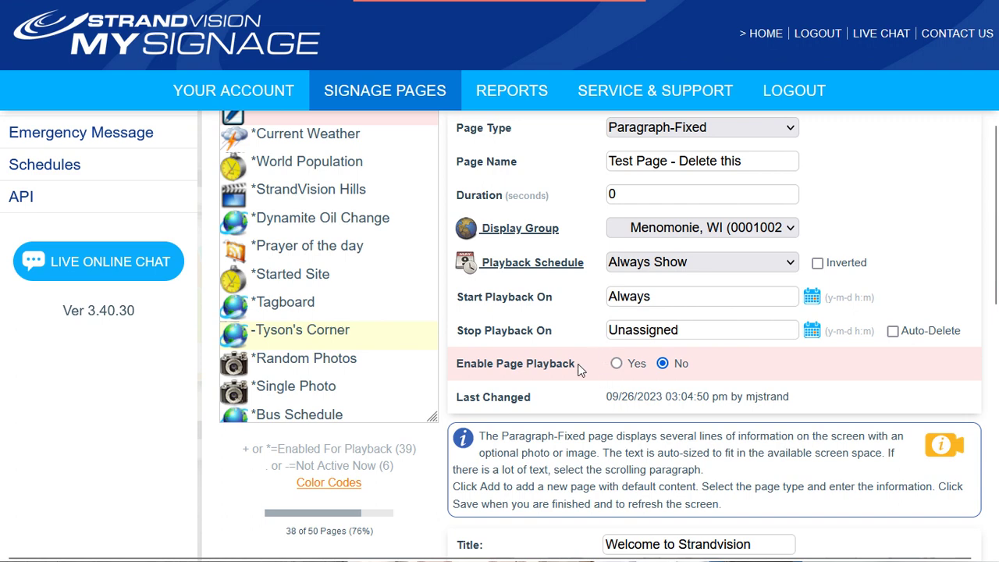
{"action": "scroll", "coordinate": [594, 370], "scroll_direction": "down", "scroll_amount": 1}
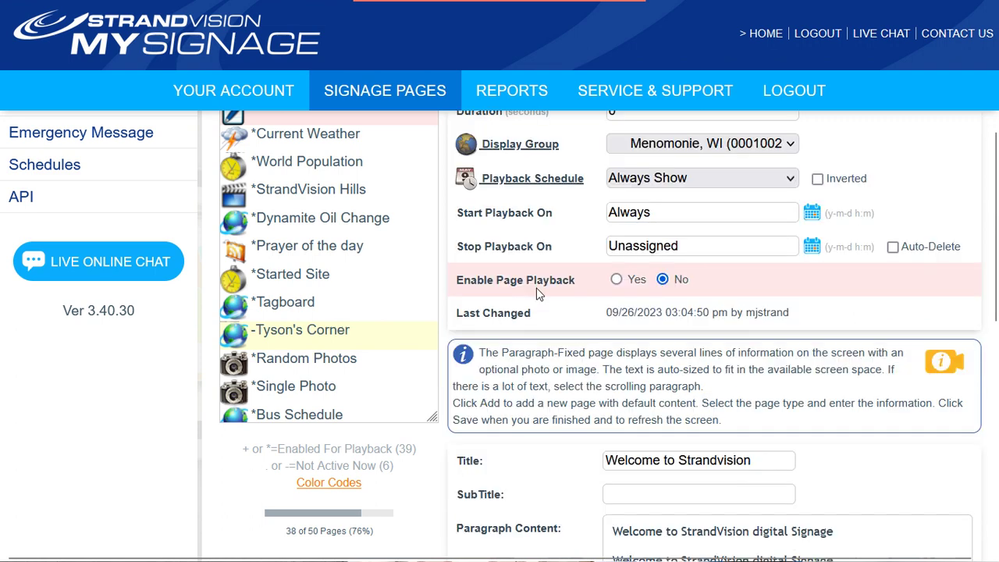
{"action": "scroll", "coordinate": [557, 292], "scroll_direction": "up", "scroll_amount": 1}
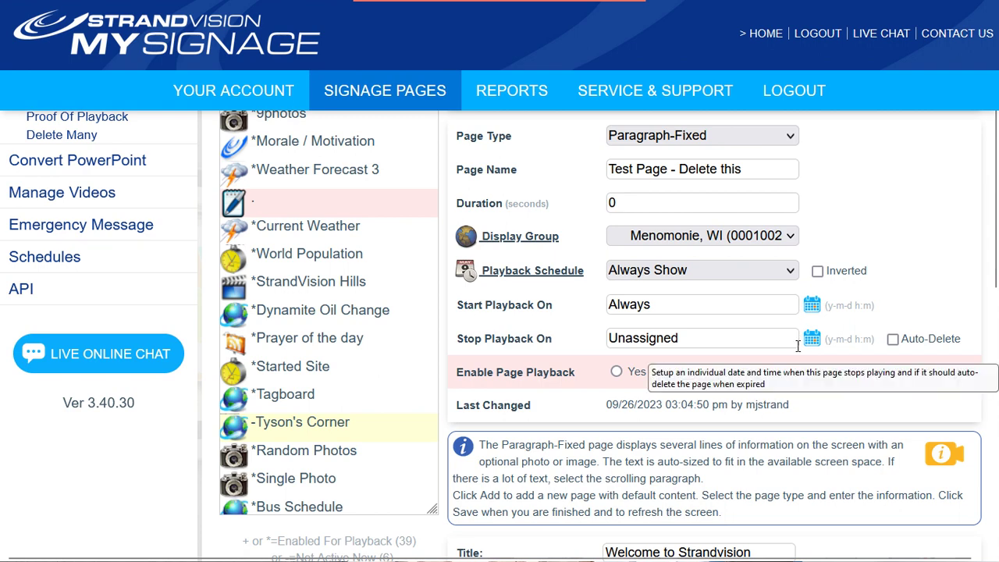
{"action": "scroll", "coordinate": [798, 345], "scroll_direction": "down", "scroll_amount": 7}
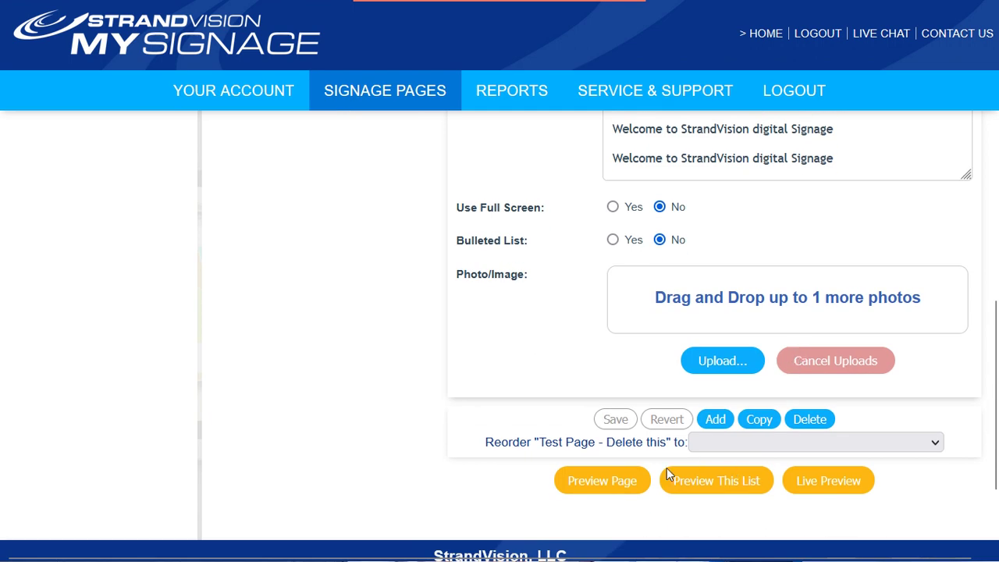
{"action": "left_click", "coordinate": [617, 480]}
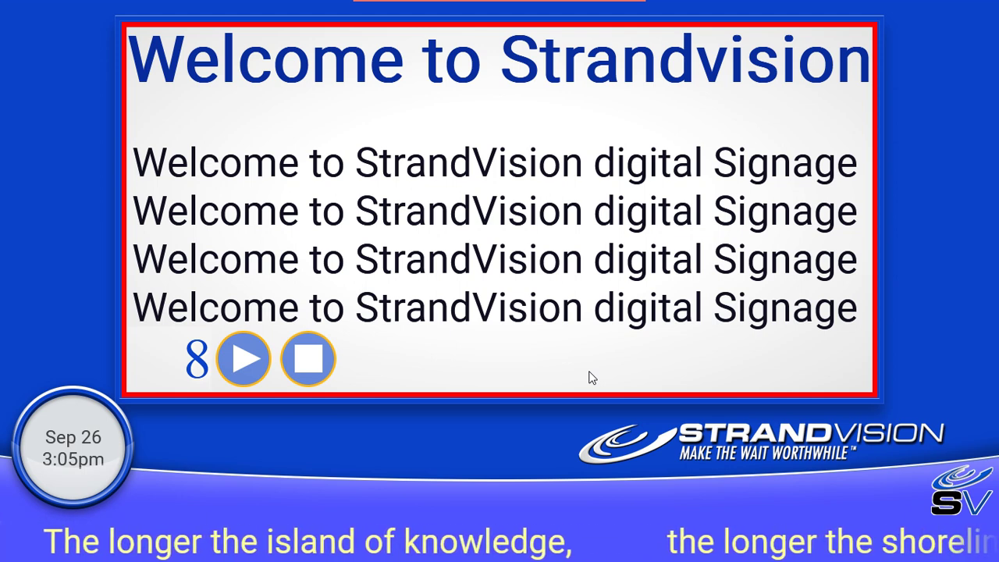
{"action": "key", "text": "XF86AudioLowerVolume"}
{"action": "key", "text": "XF86AudioLowerVolume"}
{"action": "key", "text": "XF86AudioLowerVolume"}
{"action": "key", "text": "XF86AudioLowerVolume"}
{"action": "key", "text": "XF86AudioLowerVolume"}
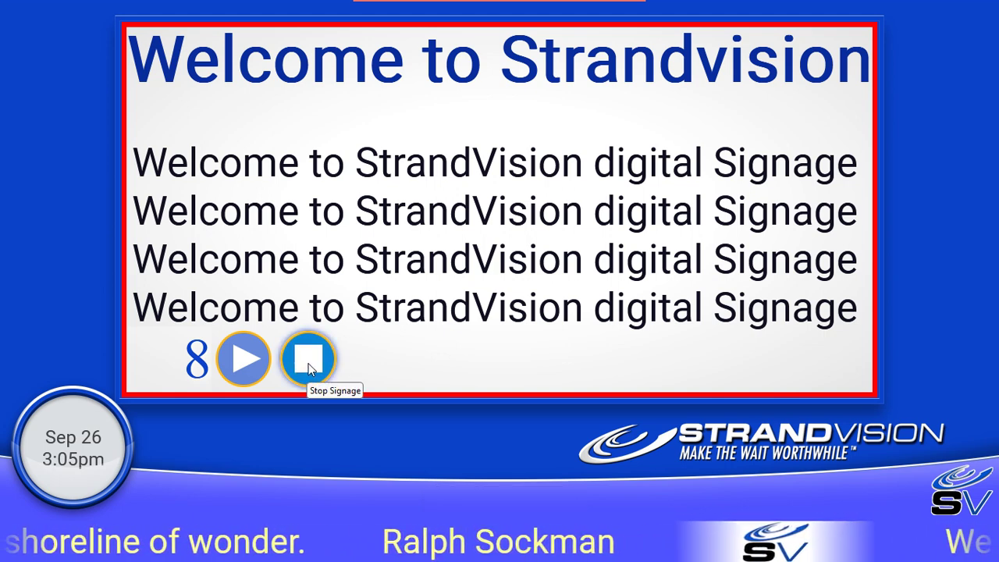
{"action": "left_click", "coordinate": [308, 365]}
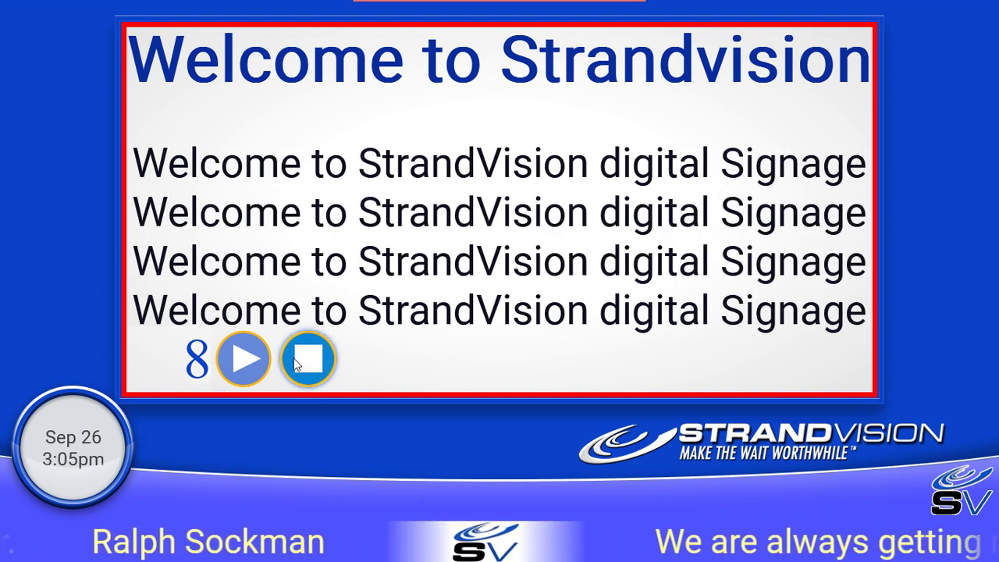
{"action": "left_click", "coordinate": [309, 367]}
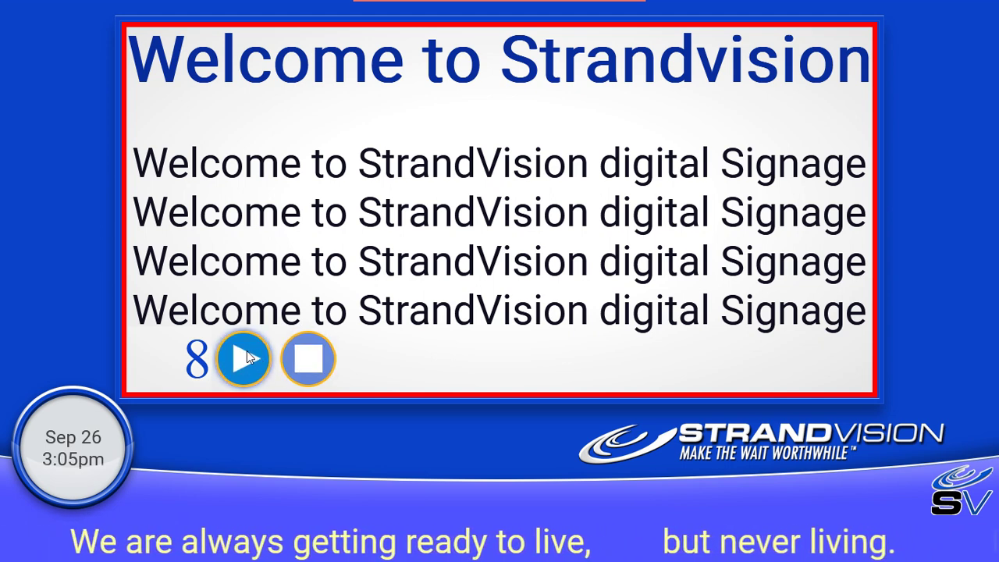
{"action": "left_click", "coordinate": [248, 376]}
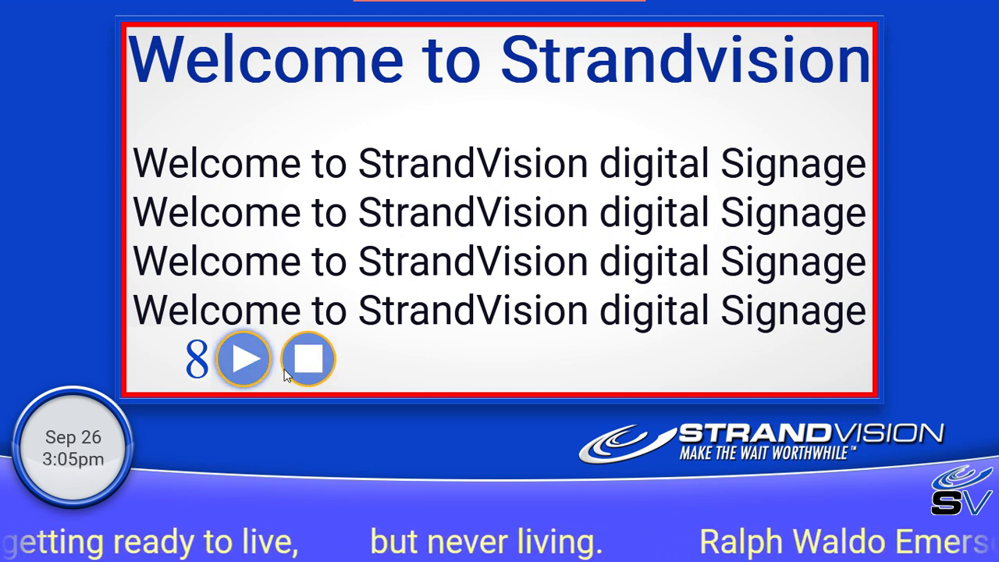
{"action": "left_click", "coordinate": [314, 363]}
{"action": "scroll", "coordinate": [566, 364], "scroll_direction": "up", "scroll_amount": 3}
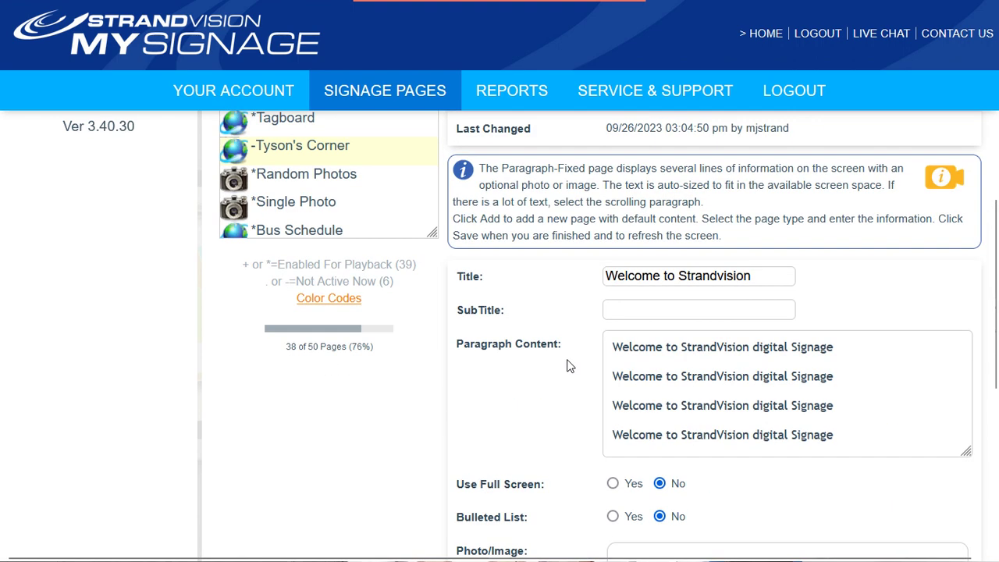
Step: Upload StrandVision_PhpLive.gif from P:\kiosks\images\global as the page's photo
{"action": "scroll", "coordinate": [590, 376], "scroll_direction": "down", "scroll_amount": 3}
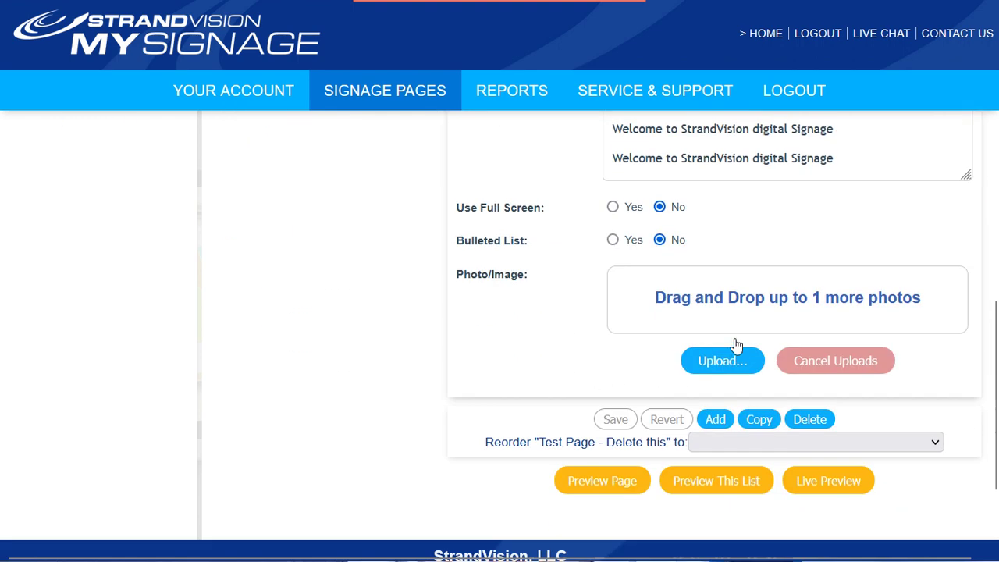
{"action": "left_click", "coordinate": [725, 362]}
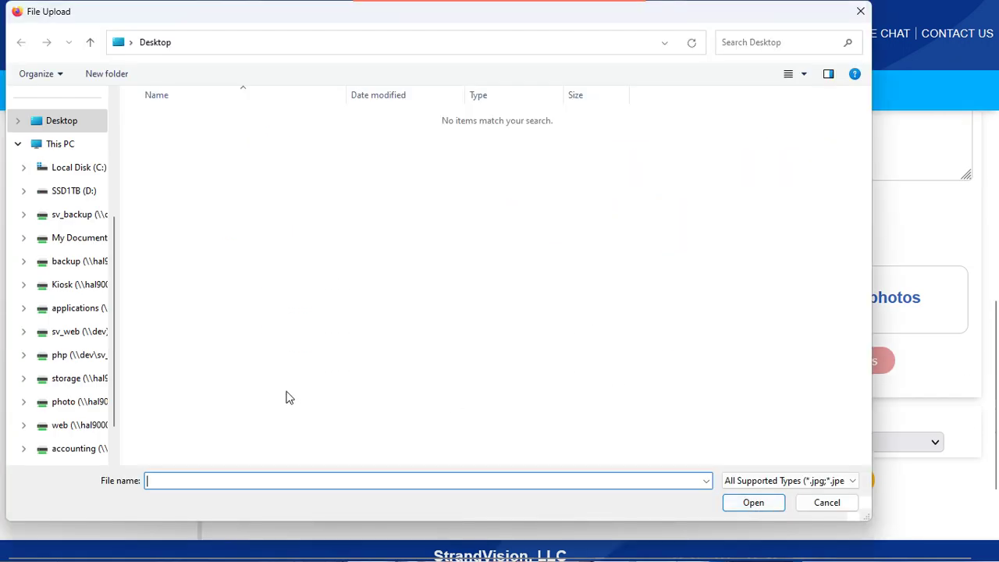
{"action": "type", "text": "p"}
{"action": "key", "text": "BackSpace"}
{"action": "type", "text": "pL"}
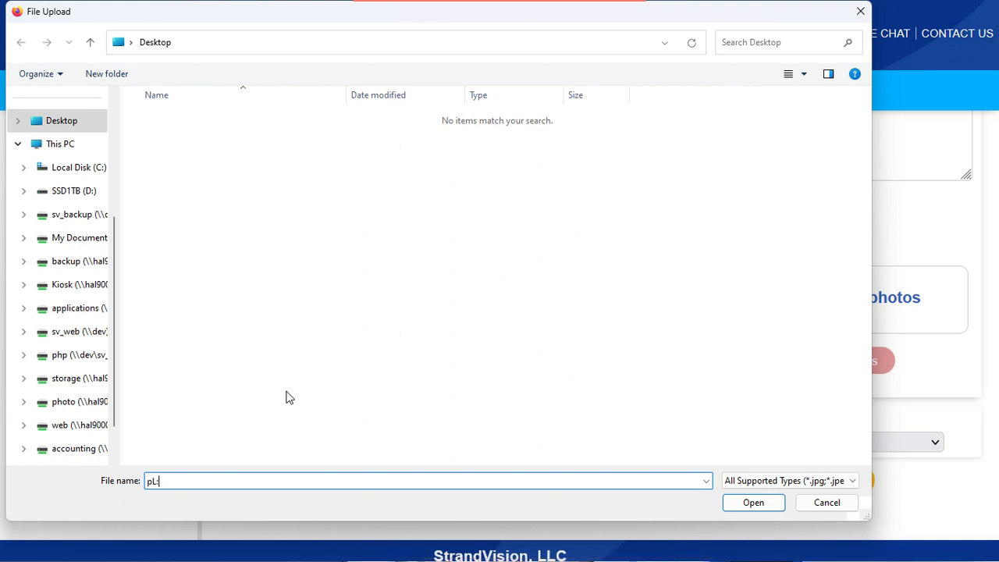
{"action": "type", "text": "\\kiosks"}
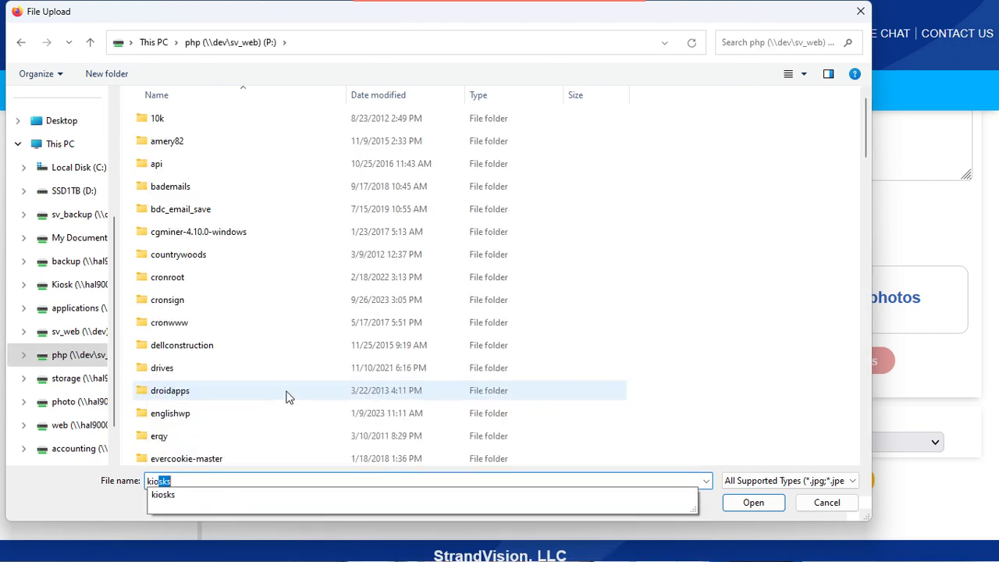
{"action": "key", "text": "Return"}
{"action": "type", "text": "images"}
{"action": "key", "text": "Return"}
{"action": "type", "text": "global"}
{"action": "key", "text": "Return"}
{"action": "type", "text": "strandvision_PhpLive.gif"}
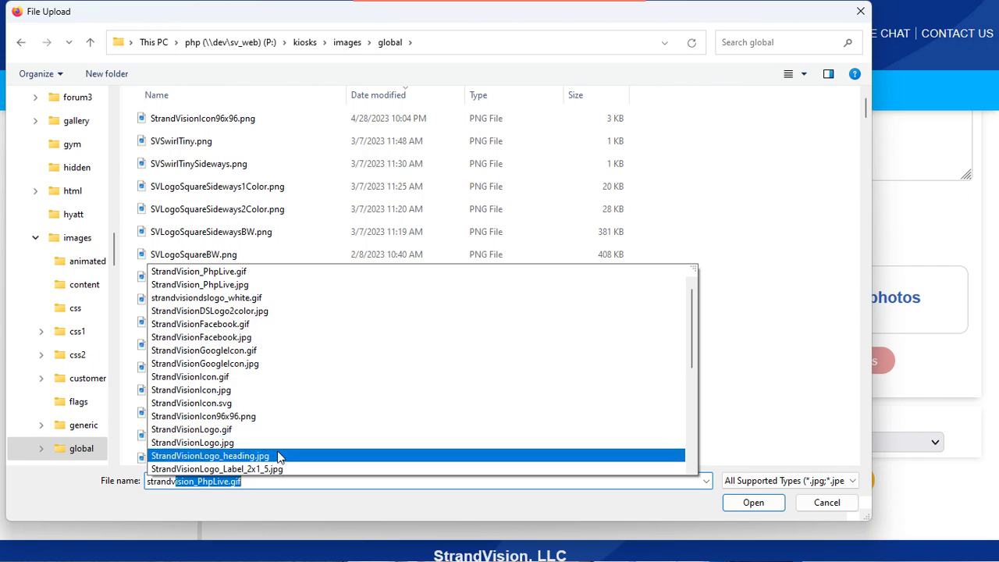
{"action": "key", "text": "Return"}
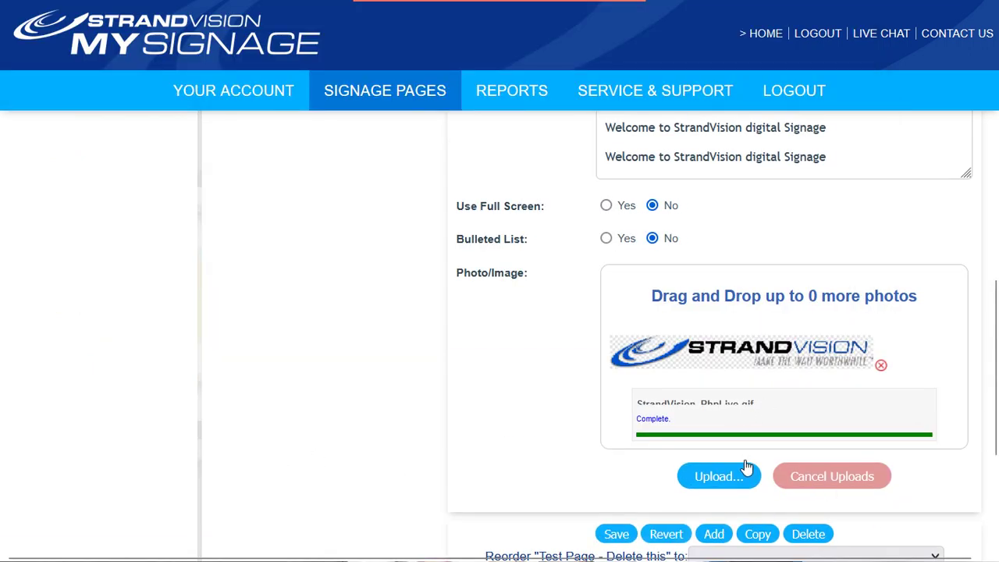
Step: Preview the page showing the StrandVision logo beside the welcome text, then return to the editor
{"action": "scroll", "coordinate": [617, 532], "scroll_direction": "up", "scroll_amount": 1}
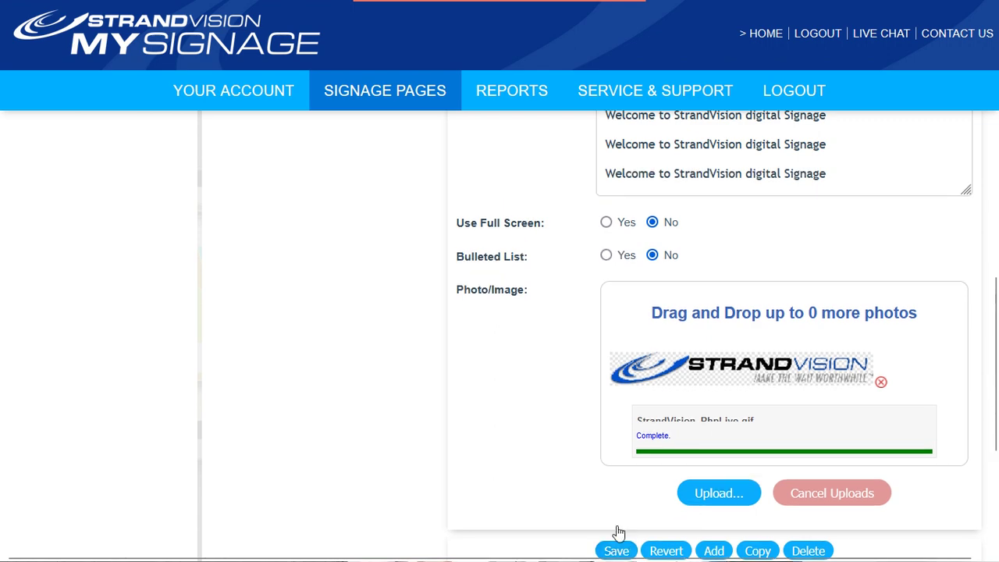
{"action": "scroll", "coordinate": [597, 488], "scroll_direction": "down", "scroll_amount": 3}
{"action": "left_click", "coordinate": [589, 444]}
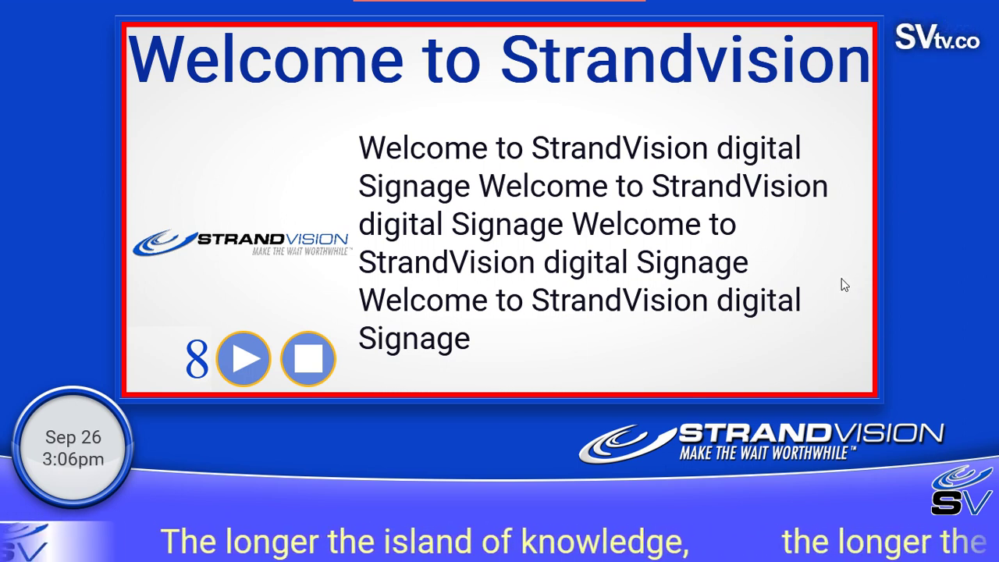
{"action": "left_click", "coordinate": [309, 357]}
{"action": "scroll", "coordinate": [315, 357], "scroll_direction": "up", "scroll_amount": 1}
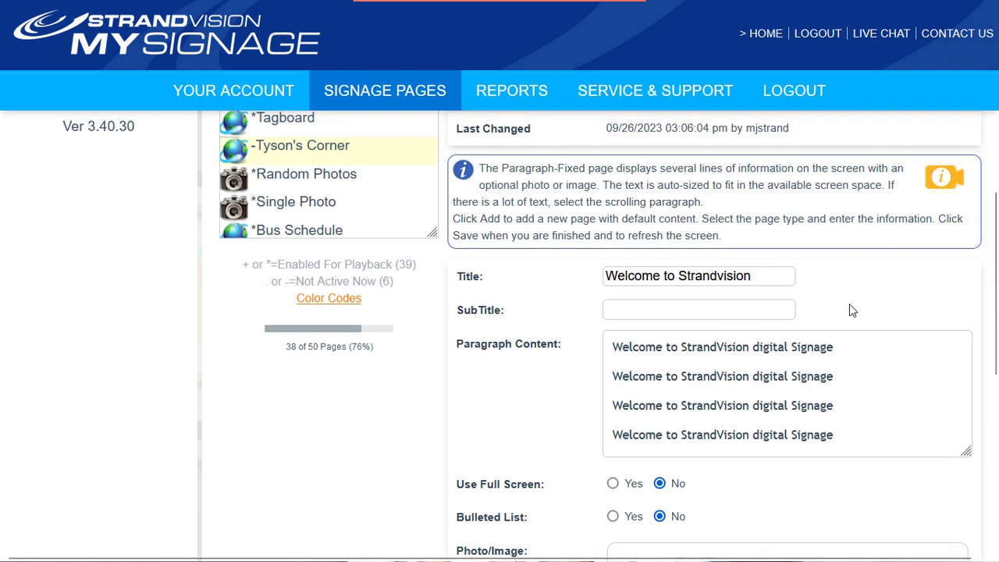
{"action": "scroll", "coordinate": [809, 290], "scroll_direction": "up", "scroll_amount": 4}
{"action": "scroll", "coordinate": [808, 291], "scroll_direction": "up", "scroll_amount": 3}
Step: Change the Test Page's type to Paragraph-Scrolling and save it
{"action": "left_click", "coordinate": [789, 388]}
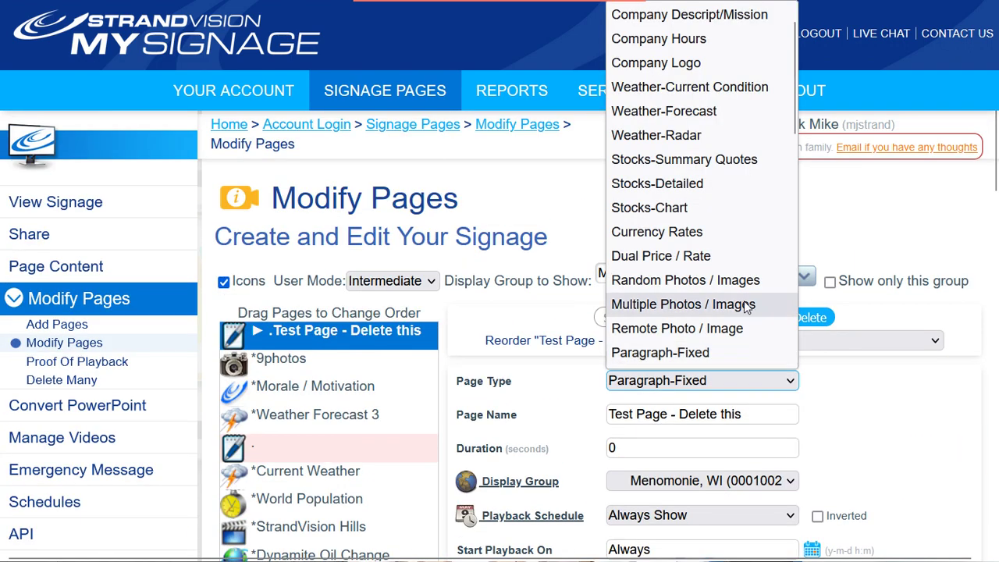
{"action": "scroll", "coordinate": [742, 304], "scroll_direction": "down", "scroll_amount": 2}
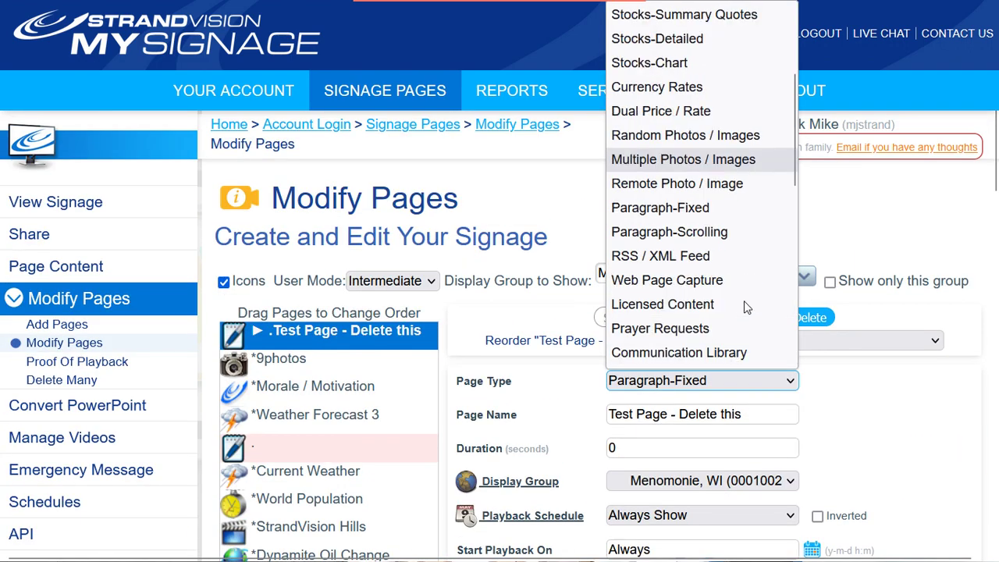
{"action": "left_click", "coordinate": [706, 232]}
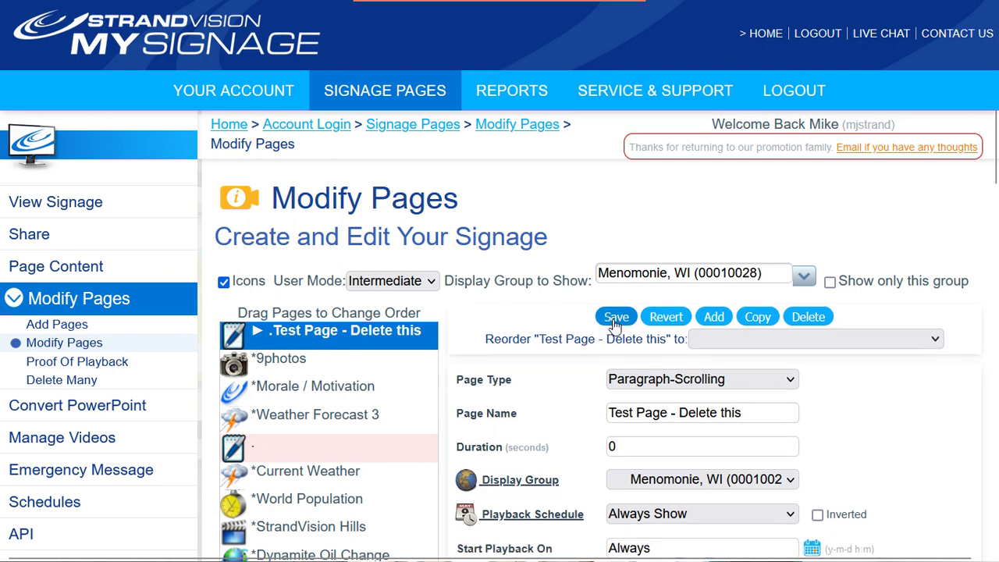
{"action": "left_click", "coordinate": [615, 318]}
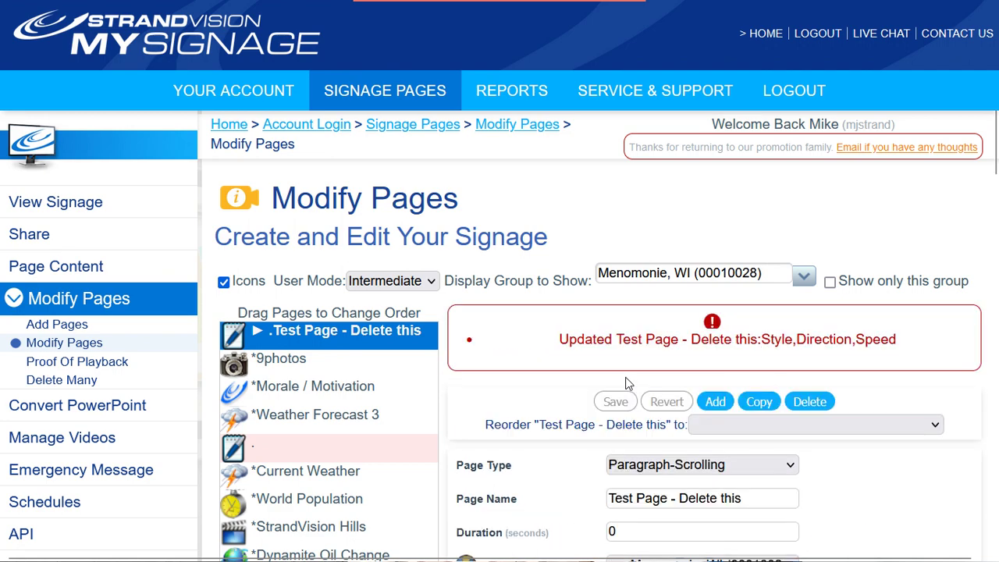
Step: Preview the scrolling welcome lines, then stop the preview to return to the editor
{"action": "scroll", "coordinate": [628, 383], "scroll_direction": "down", "scroll_amount": 15}
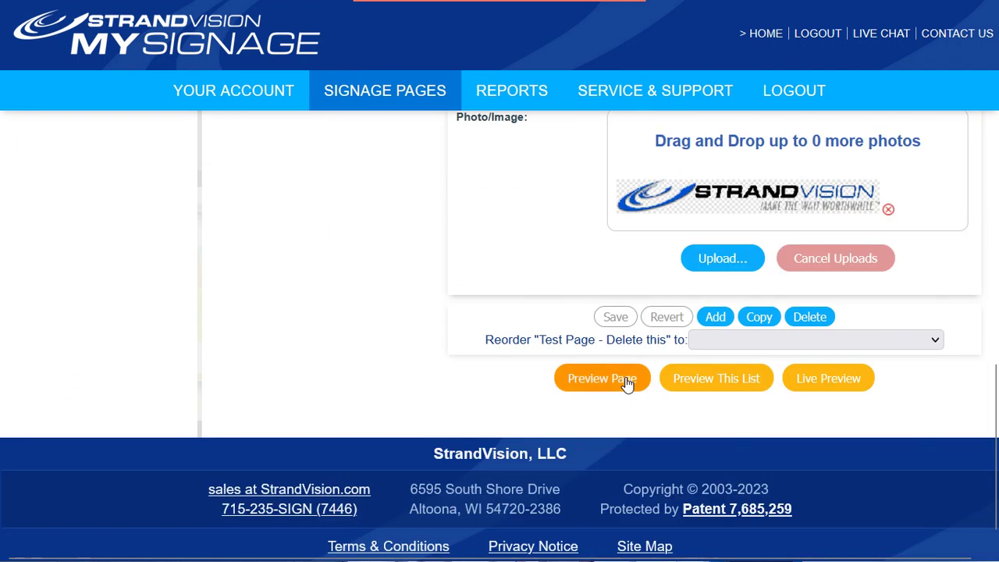
{"action": "left_click", "coordinate": [626, 380]}
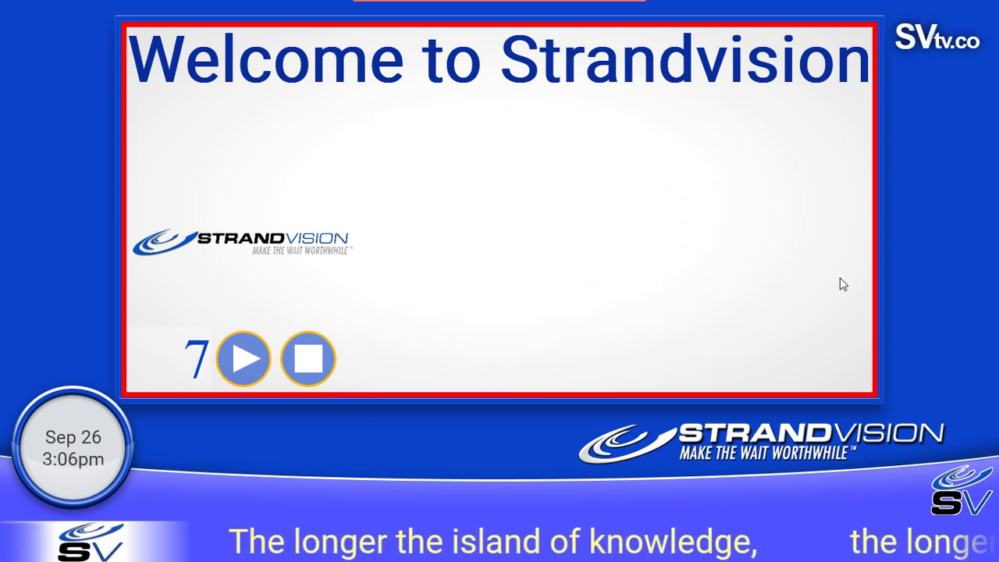
{"action": "left_click", "coordinate": [304, 359]}
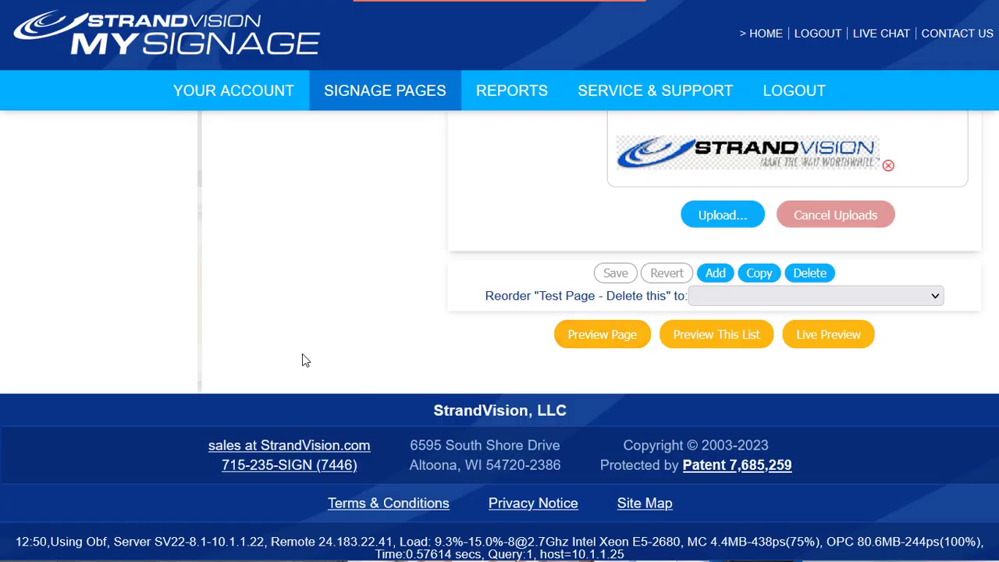
Step: Change the Test Page's type to Random Photos / Images
{"action": "scroll", "coordinate": [478, 343], "scroll_direction": "up", "scroll_amount": 4}
{"action": "scroll", "coordinate": [478, 343], "scroll_direction": "up", "scroll_amount": 10}
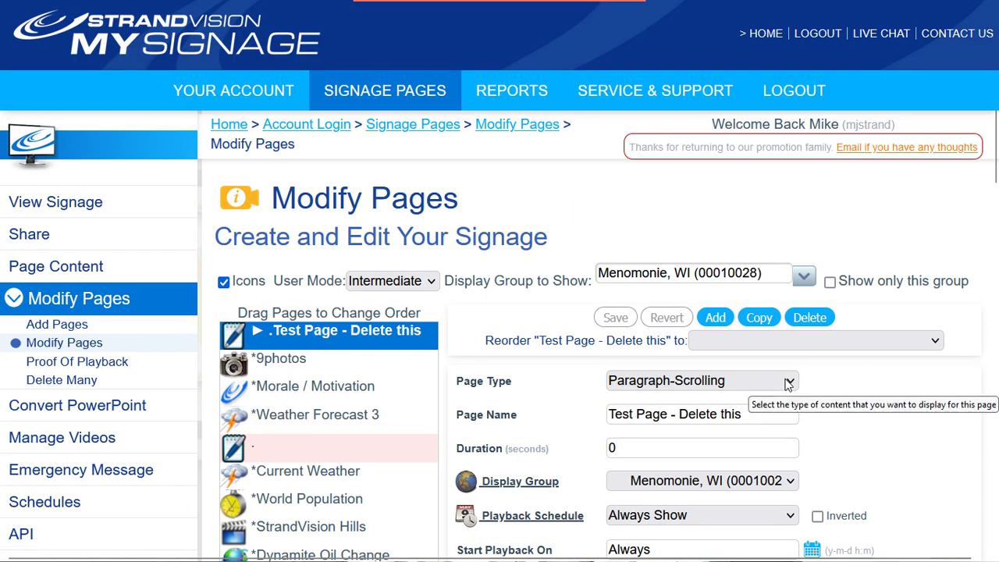
{"action": "left_click", "coordinate": [788, 381]}
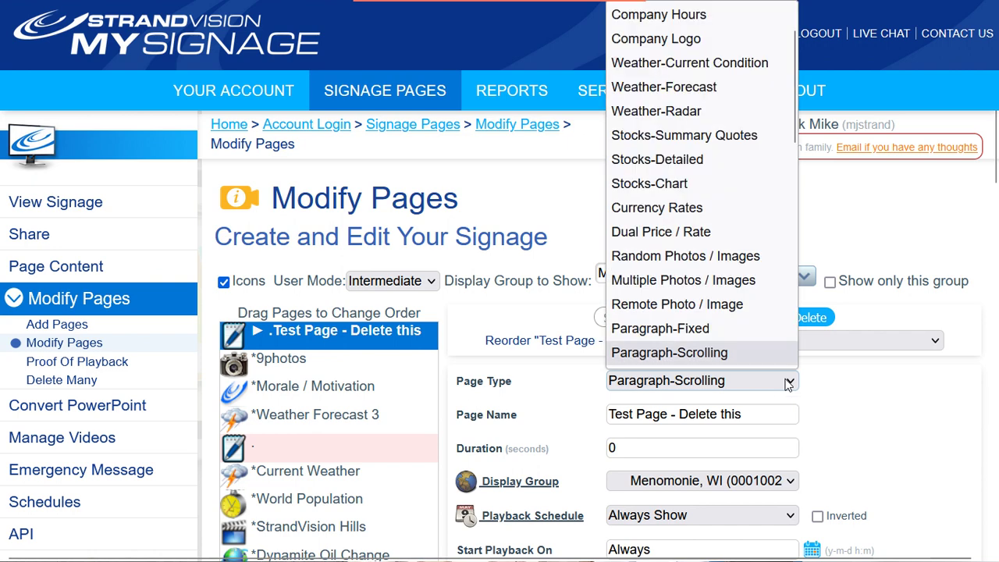
{"action": "left_click", "coordinate": [723, 258]}
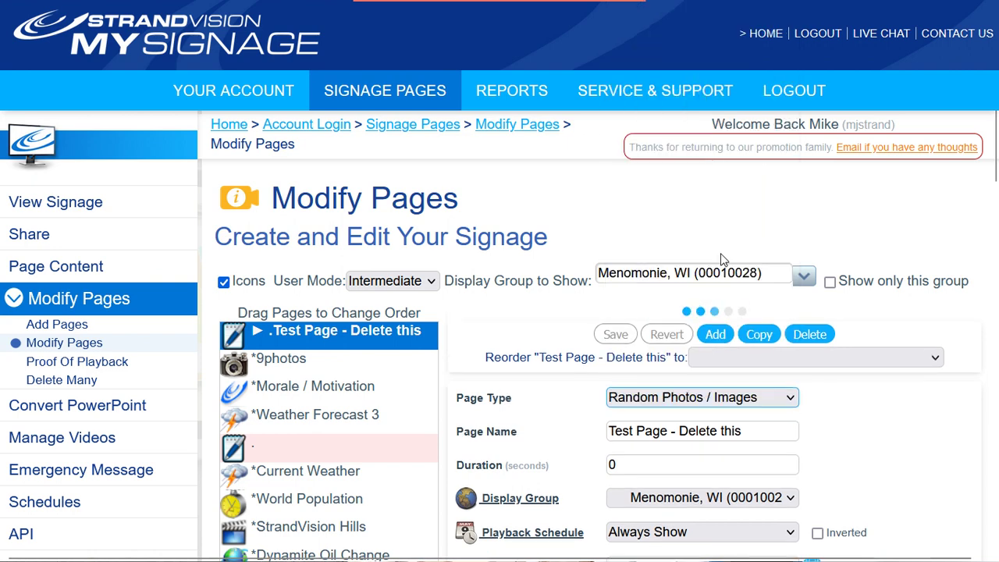
Step: Check the Clipping options and leave it at None - Fit Keep Aspect
{"action": "scroll", "coordinate": [828, 364], "scroll_direction": "down", "scroll_amount": 5}
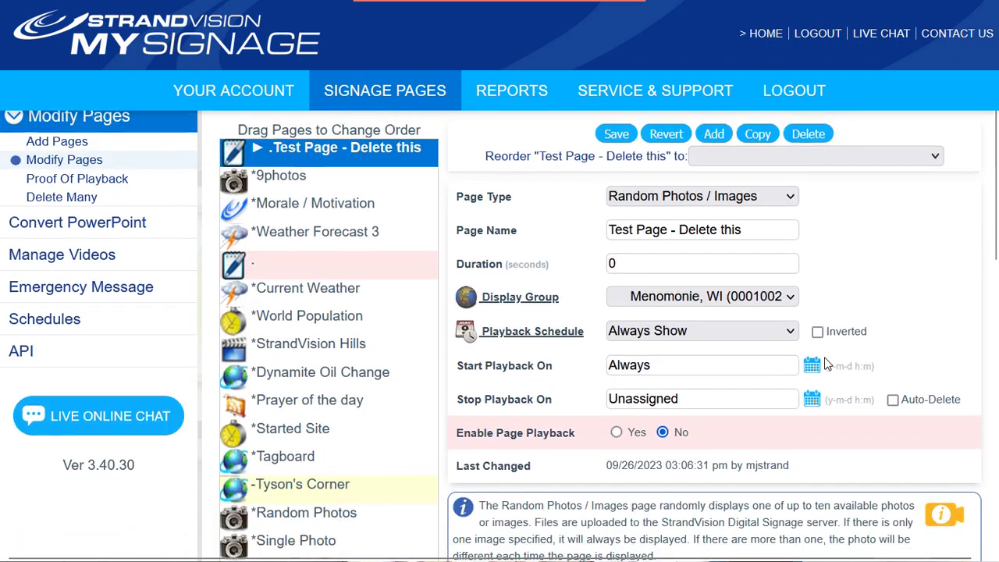
{"action": "scroll", "coordinate": [829, 359], "scroll_direction": "down", "scroll_amount": 2}
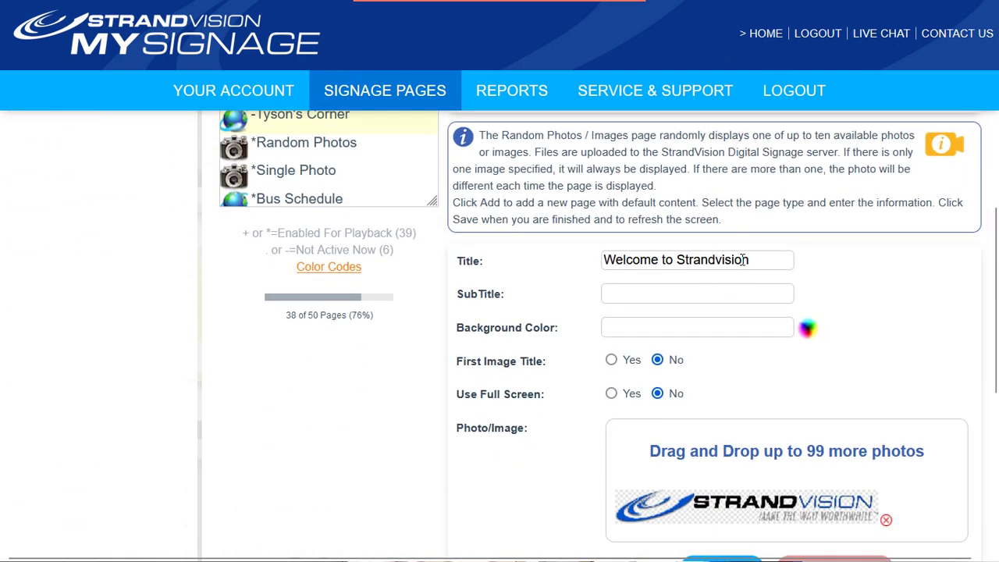
{"action": "scroll", "coordinate": [616, 360], "scroll_direction": "down", "scroll_amount": 1}
{"action": "scroll", "coordinate": [540, 295], "scroll_direction": "down", "scroll_amount": 2}
{"action": "left_click", "coordinate": [783, 348]}
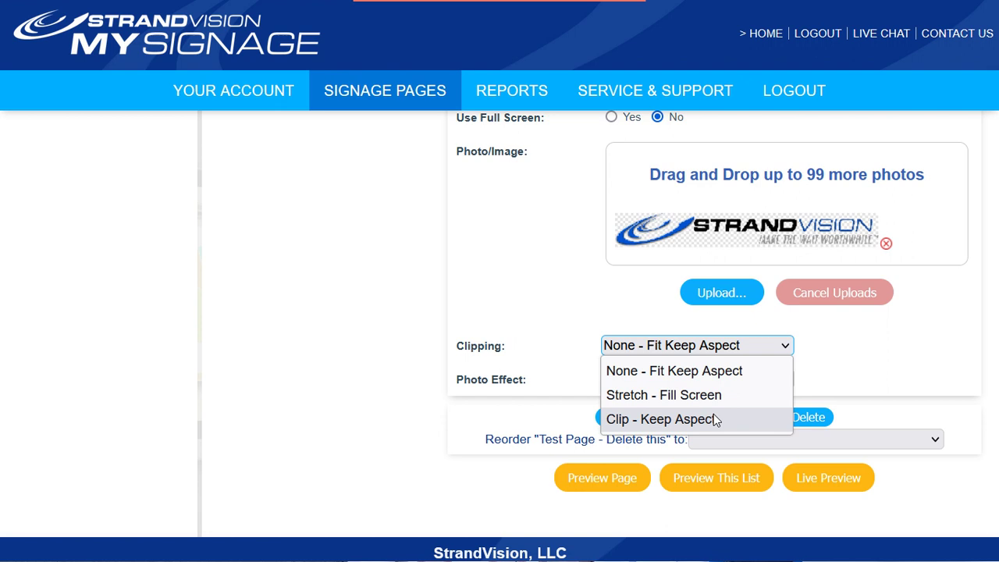
{"action": "left_click", "coordinate": [636, 508]}
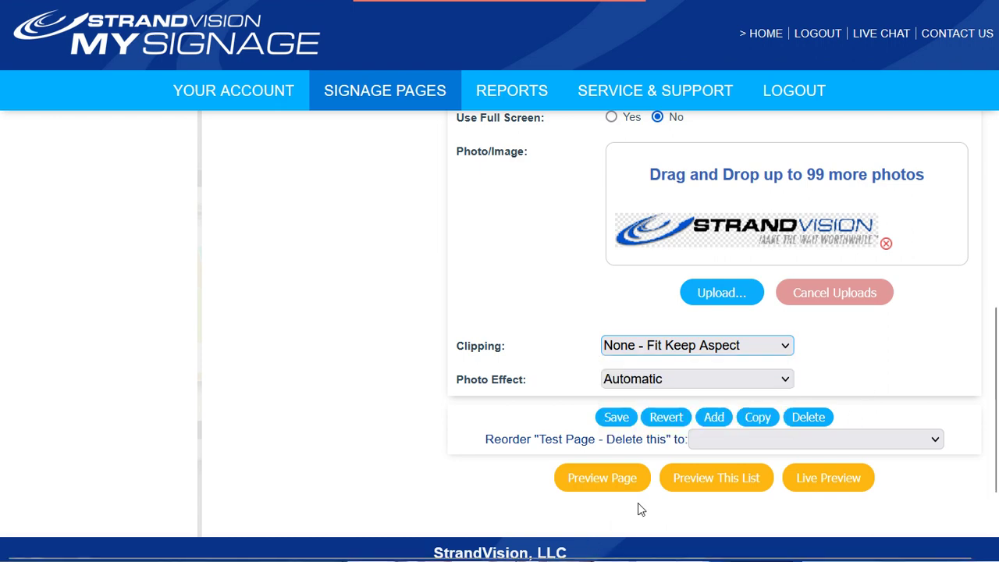
Step: Save the photo page, preview it, then stop the preview
{"action": "left_click", "coordinate": [599, 479]}
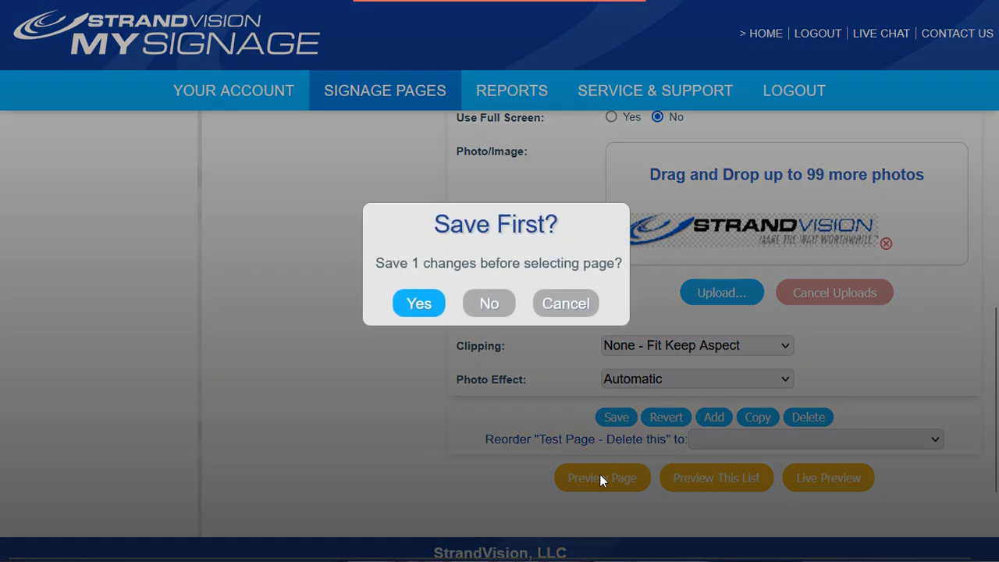
{"action": "left_click", "coordinate": [419, 303]}
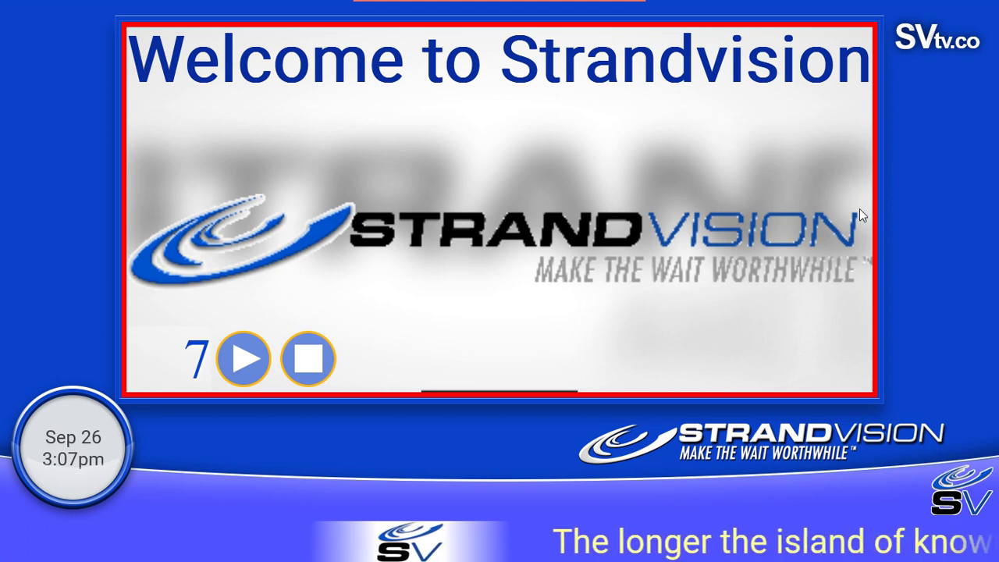
{"action": "left_click", "coordinate": [316, 362]}
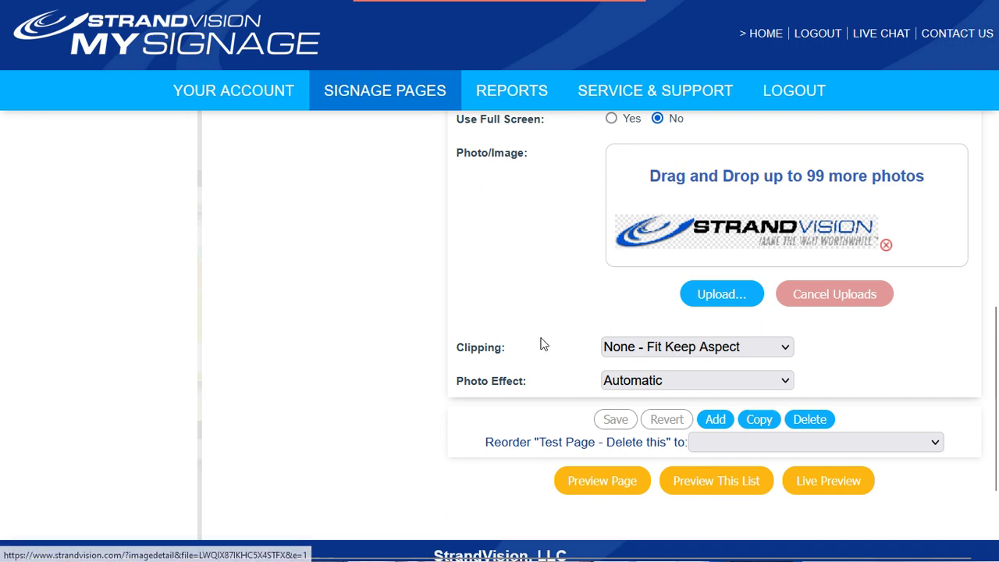
Step: Set Use Full Screen to Yes, then save and preview the enlarged logo before stopping
{"action": "scroll", "coordinate": [575, 339], "scroll_direction": "up", "scroll_amount": 2}
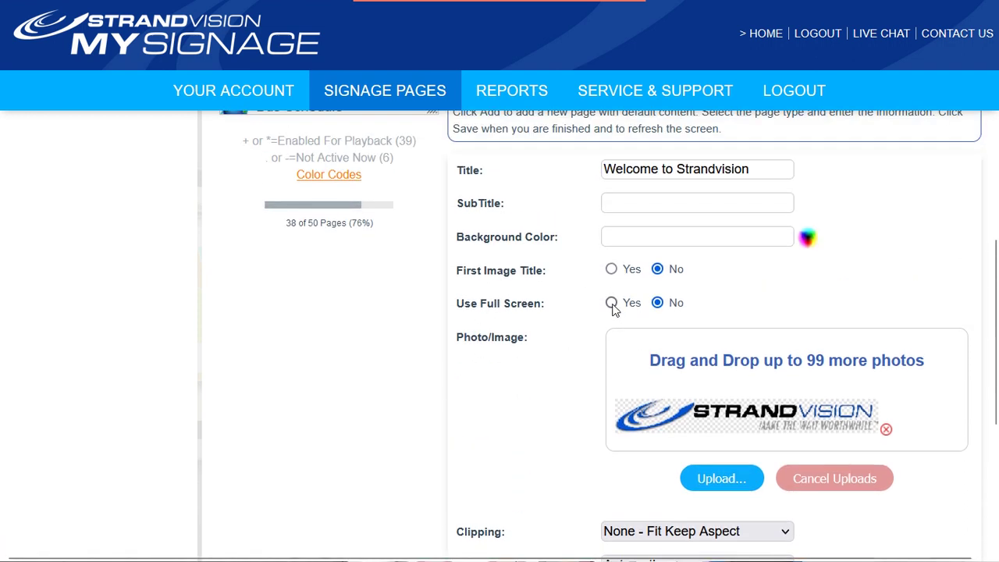
{"action": "left_click", "coordinate": [612, 304]}
{"action": "scroll", "coordinate": [532, 380], "scroll_direction": "down", "scroll_amount": 3}
{"action": "left_click", "coordinate": [620, 385]}
{"action": "left_click", "coordinate": [420, 301]}
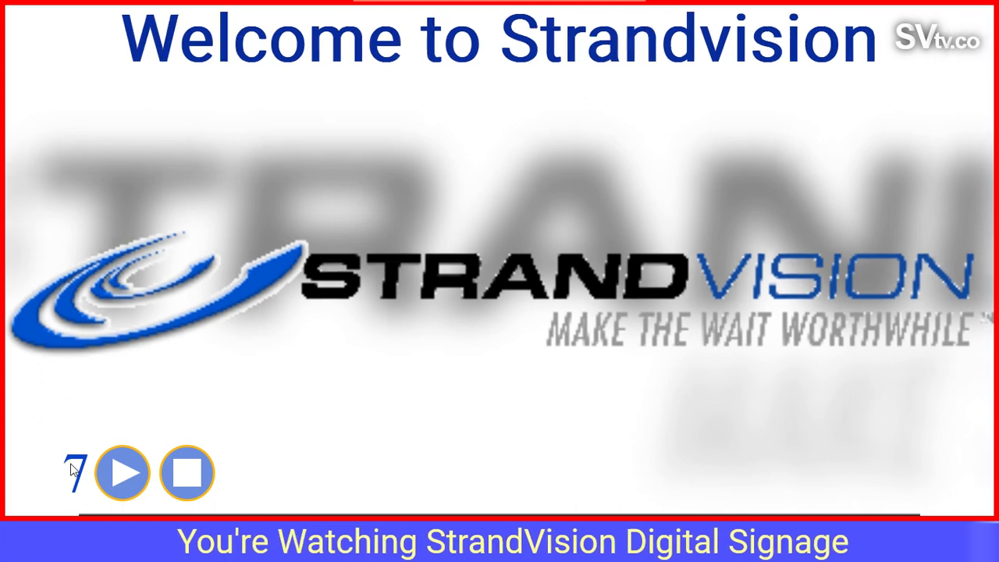
{"action": "left_click", "coordinate": [188, 472]}
{"action": "scroll", "coordinate": [523, 419], "scroll_direction": "up", "scroll_amount": 1}
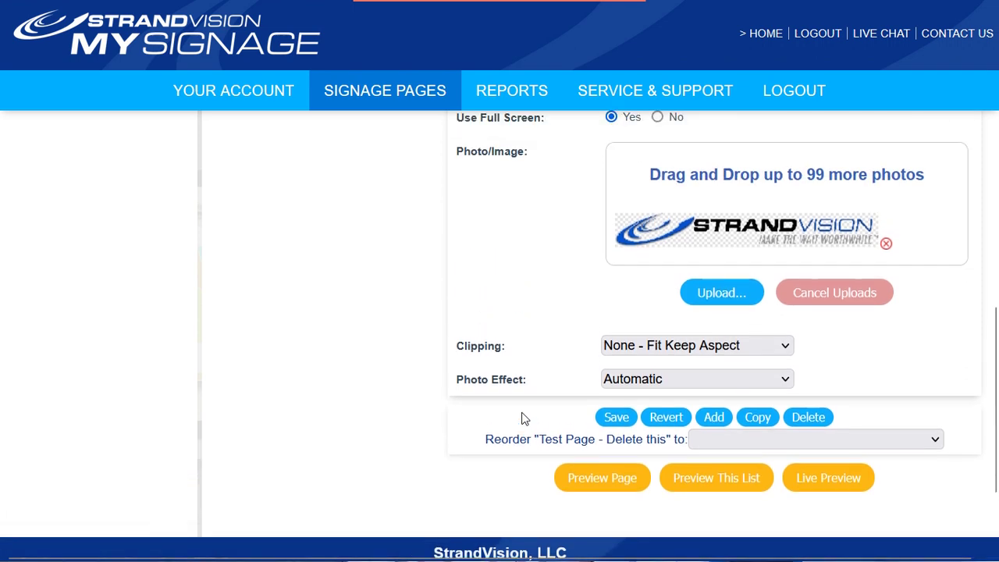
Step: Upload video.png and drive_fail.png together as extra photos alongside the StrandVision logo
{"action": "scroll", "coordinate": [635, 279], "scroll_direction": "up", "scroll_amount": 1}
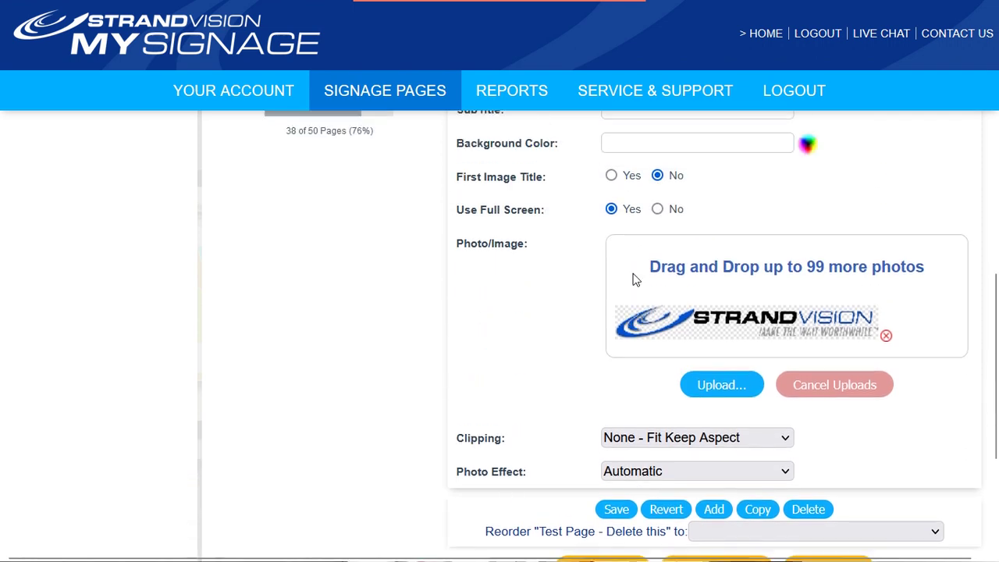
{"action": "left_click", "coordinate": [745, 380]}
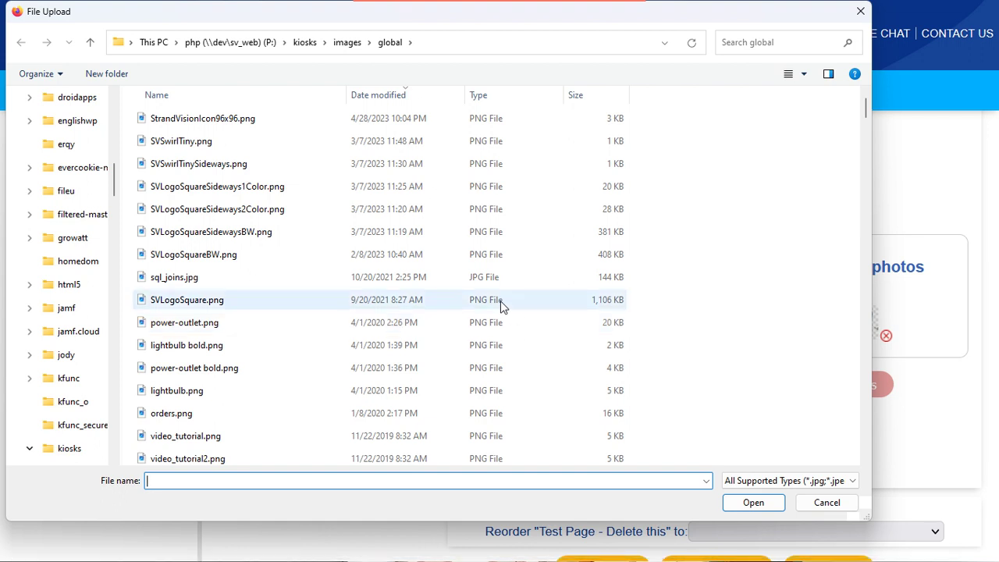
{"action": "scroll", "coordinate": [329, 236], "scroll_direction": "down", "scroll_amount": 5}
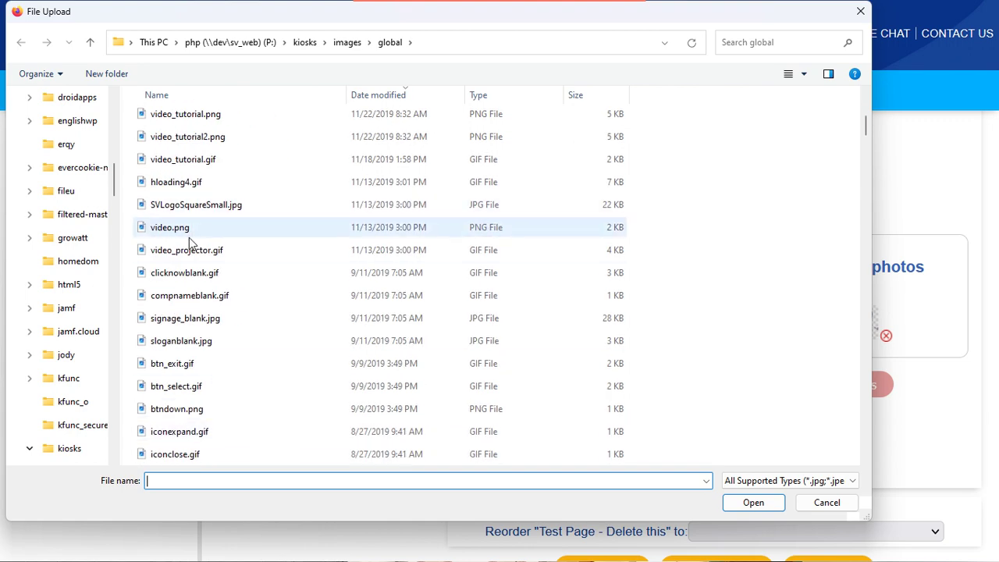
{"action": "left_click", "coordinate": [182, 232]}
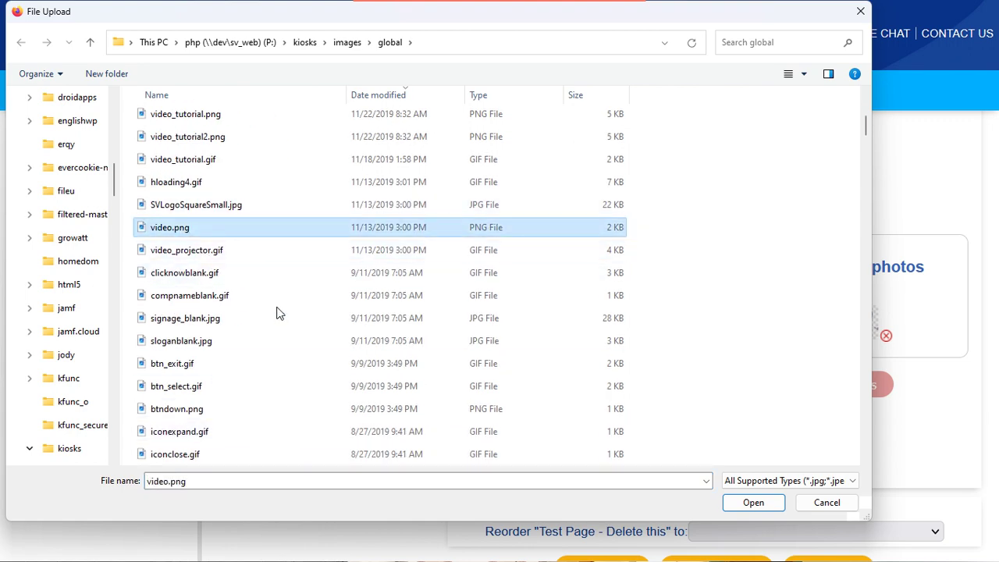
{"action": "scroll", "coordinate": [279, 312], "scroll_direction": "down", "scroll_amount": 1}
{"action": "scroll", "coordinate": [258, 378], "scroll_direction": "down", "scroll_amount": 3}
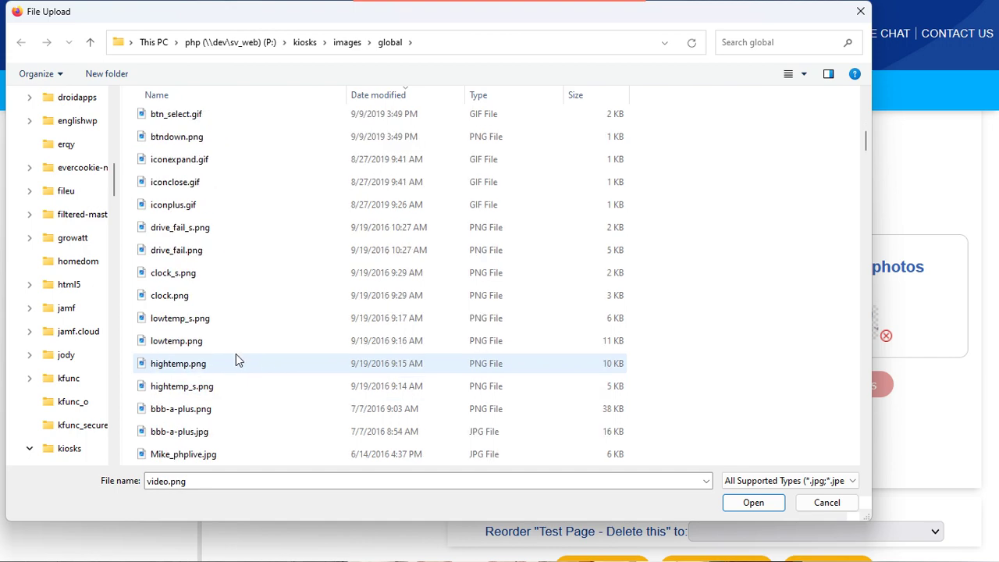
{"action": "left_click", "coordinate": [191, 257], "text": "ctrl"}
{"action": "left_click", "coordinate": [769, 503]}
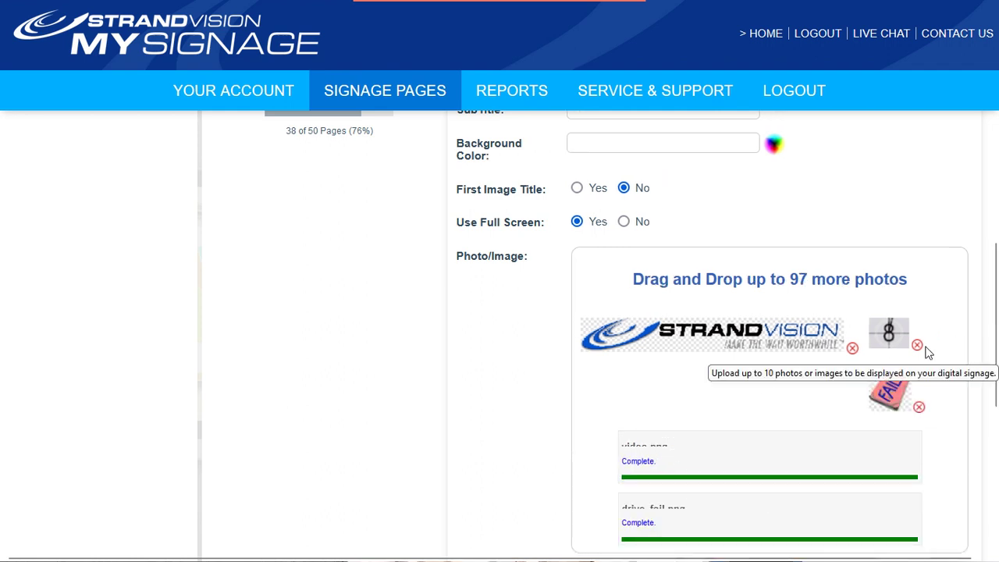
Step: Save and preview the page cycling through the logo, video.png and drive_fail.png, then stop
{"action": "scroll", "coordinate": [676, 398], "scroll_direction": "down", "scroll_amount": 1}
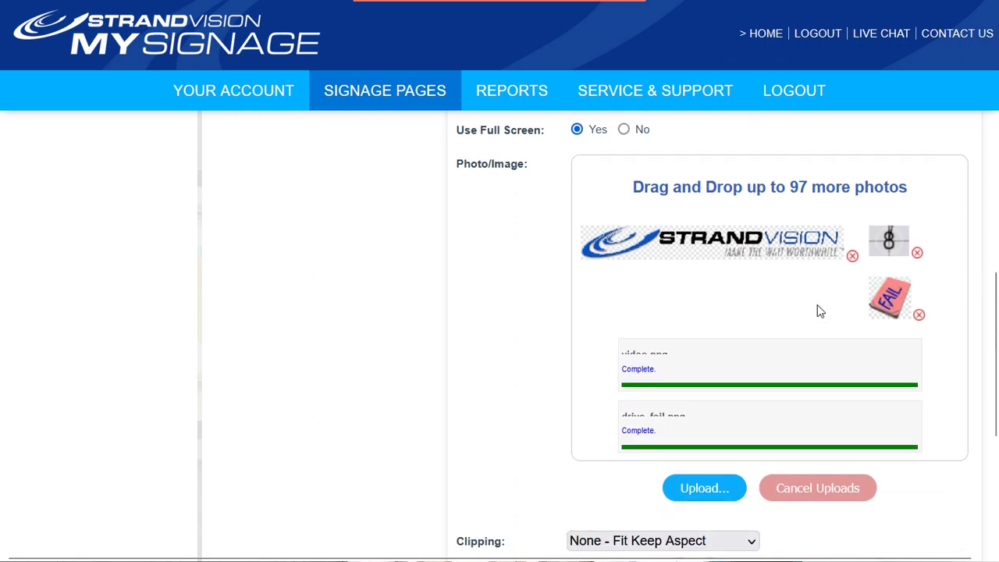
{"action": "scroll", "coordinate": [819, 310], "scroll_direction": "up", "scroll_amount": 4}
{"action": "scroll", "coordinate": [818, 310], "scroll_direction": "down", "scroll_amount": 3}
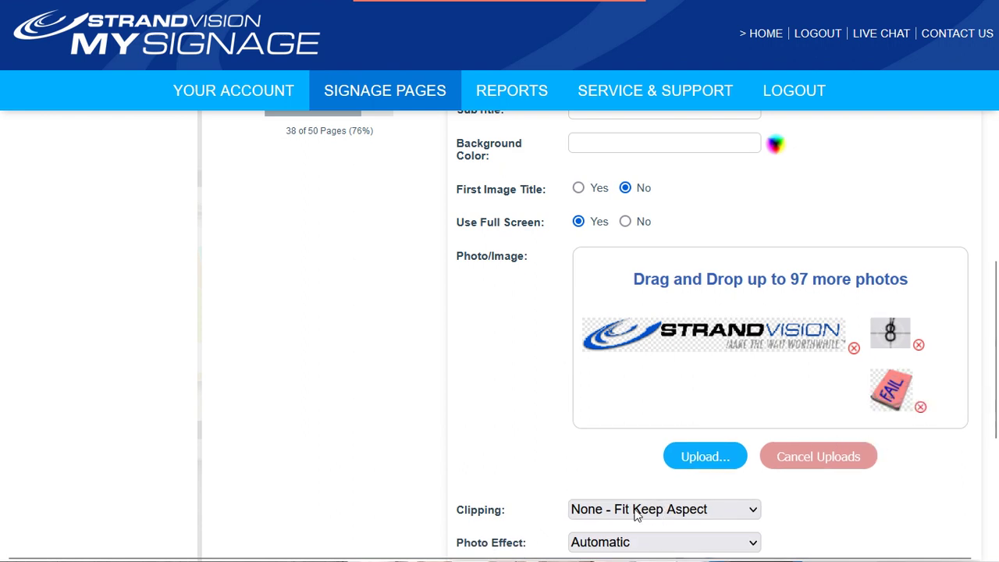
{"action": "scroll", "coordinate": [617, 509], "scroll_direction": "down", "scroll_amount": 2}
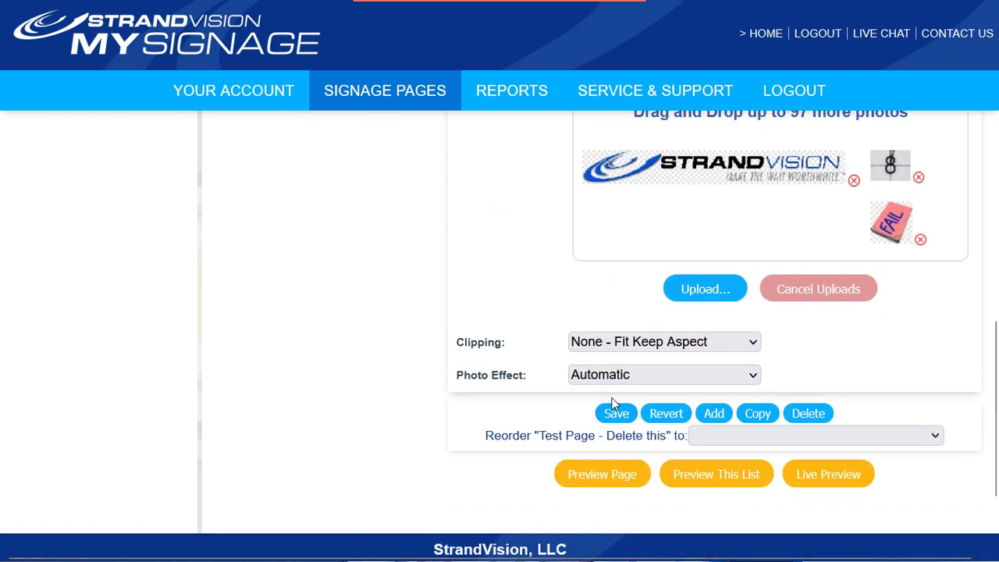
{"action": "left_click", "coordinate": [604, 542]}
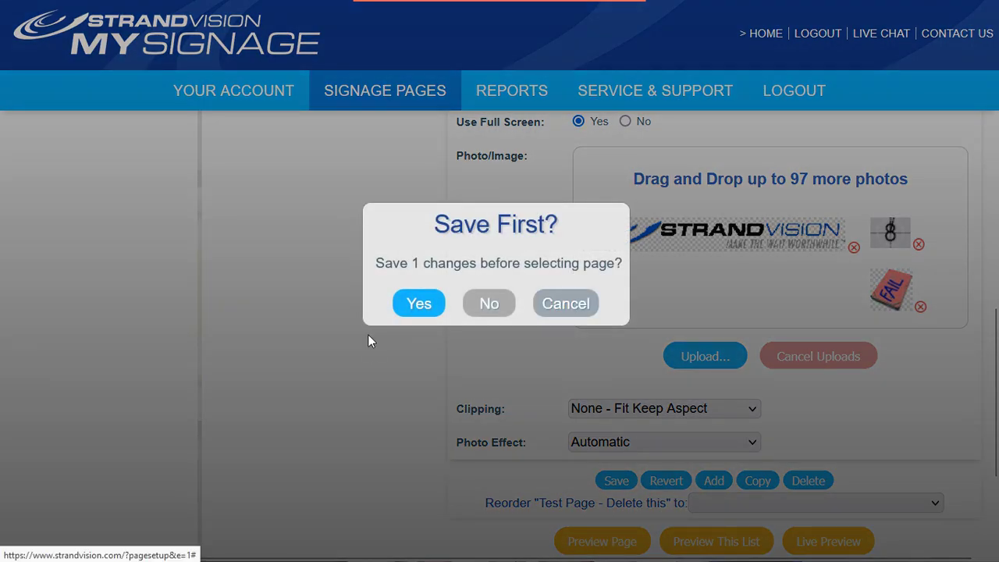
{"action": "left_click", "coordinate": [420, 310]}
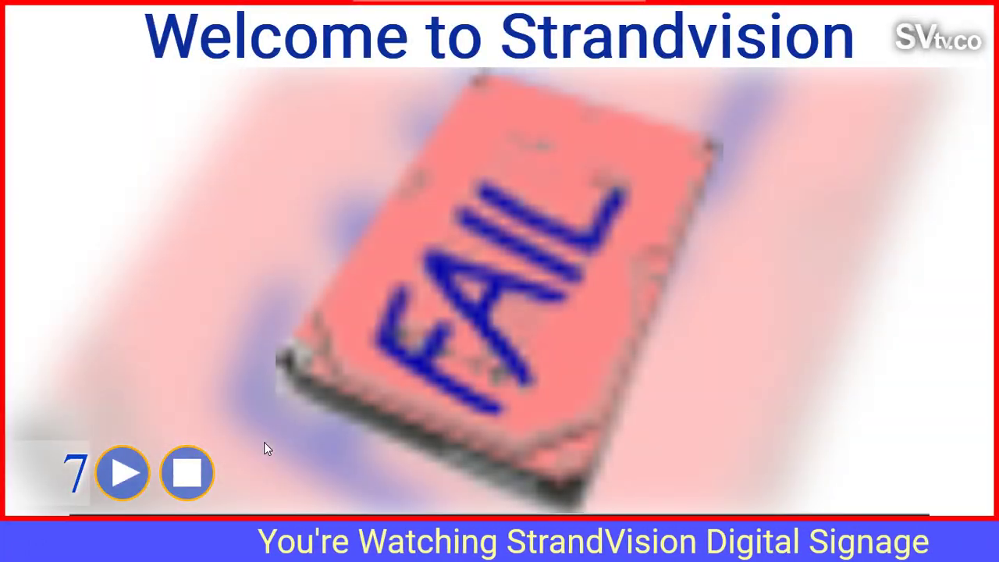
{"action": "left_click", "coordinate": [188, 470]}
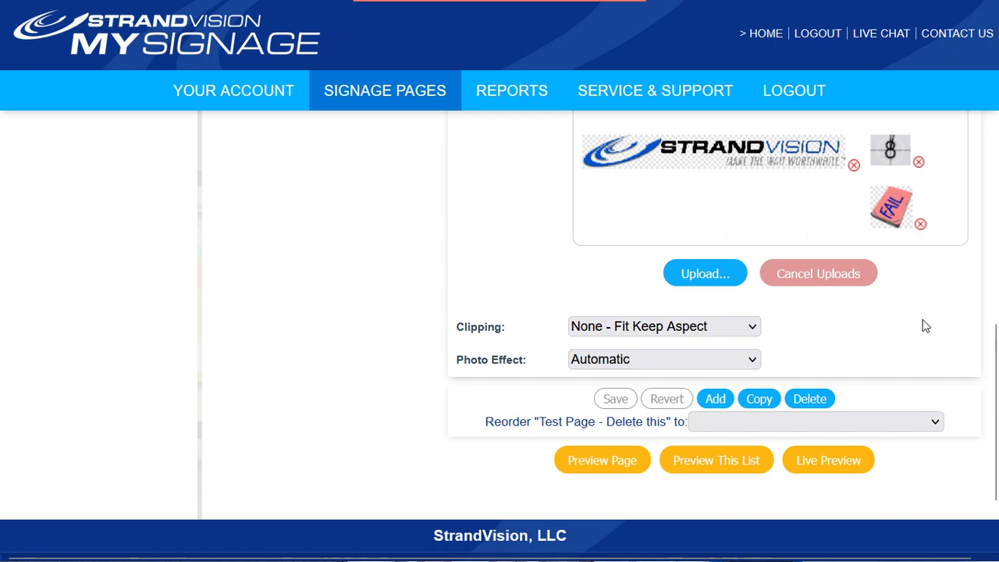
Step: Remove the 8 and FAIL photos, leaving only the StrandVision logo
{"action": "scroll", "coordinate": [925, 326], "scroll_direction": "up", "scroll_amount": 1}
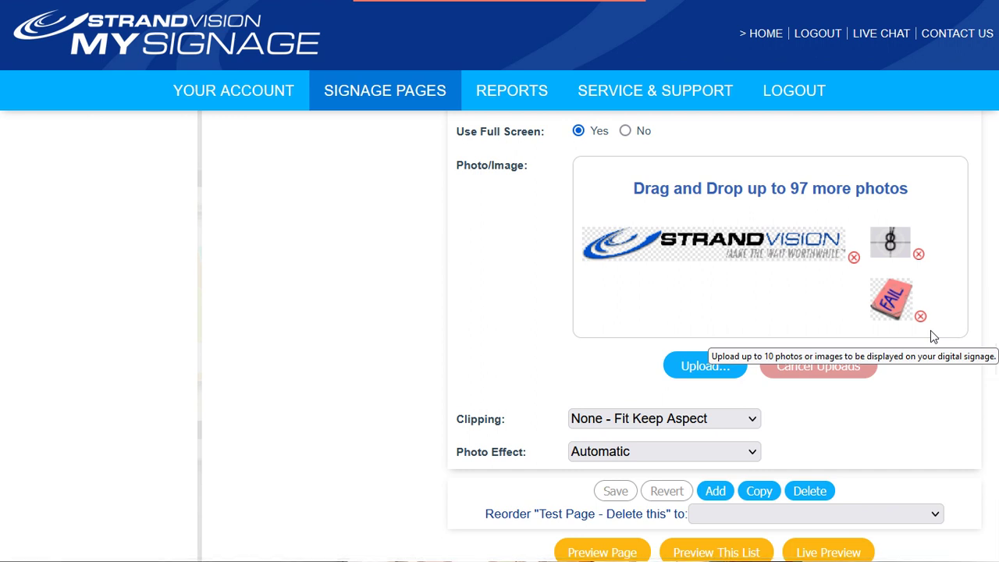
{"action": "left_click", "coordinate": [753, 419]}
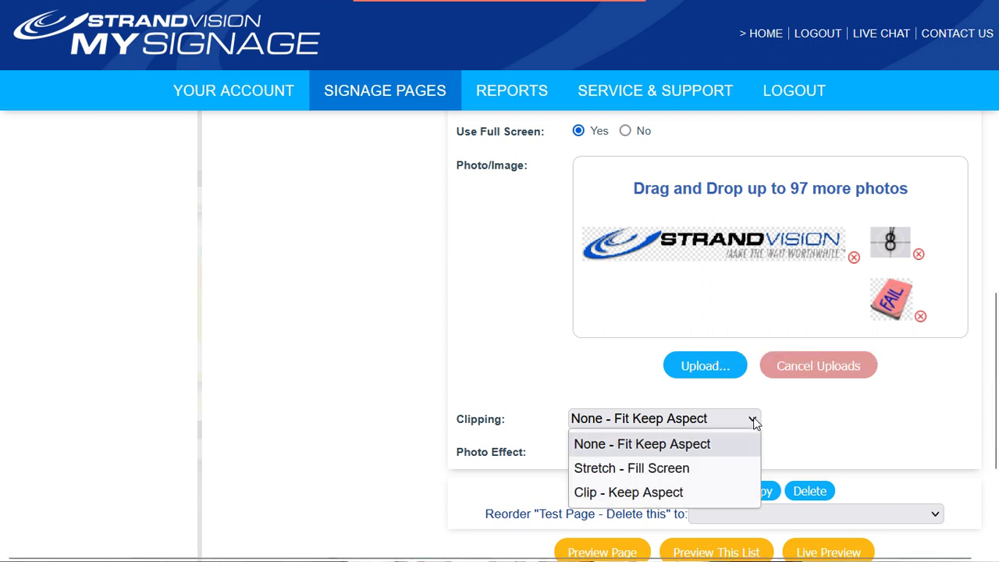
{"action": "left_click", "coordinate": [918, 255]}
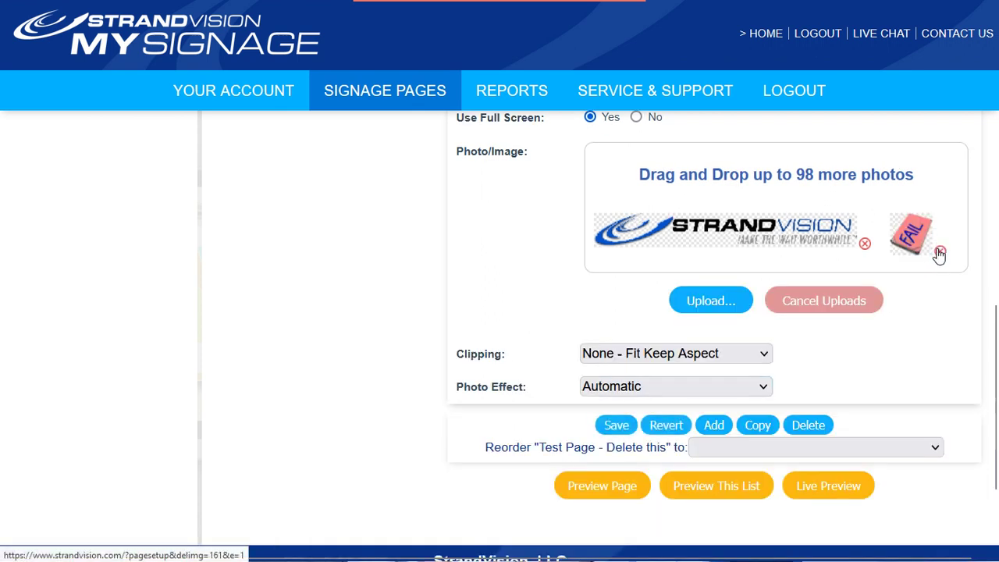
{"action": "left_click", "coordinate": [940, 253]}
Step: Set Clipping to Clip - Keep Aspect, then save and preview the page
{"action": "left_click", "coordinate": [752, 344]}
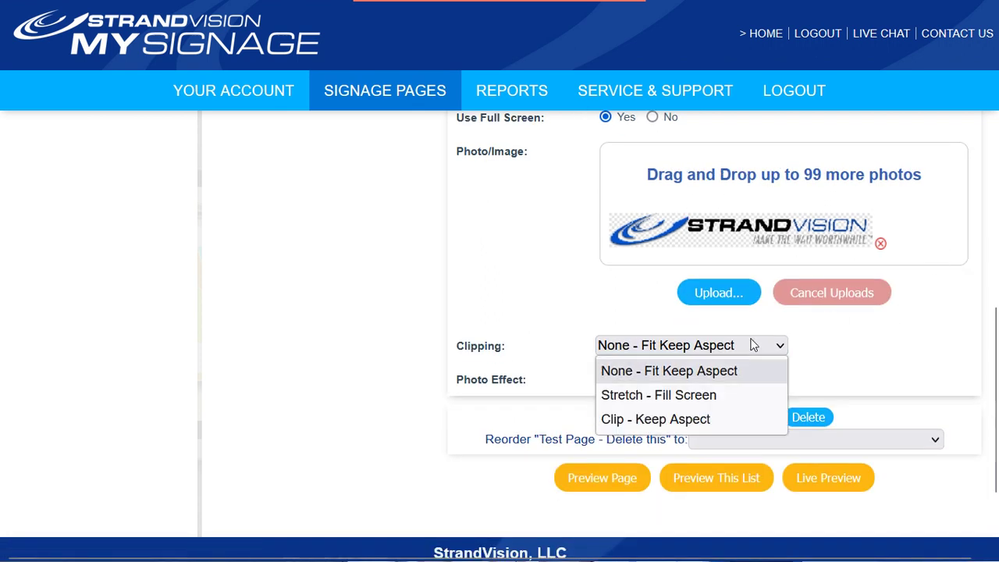
{"action": "left_click", "coordinate": [707, 418]}
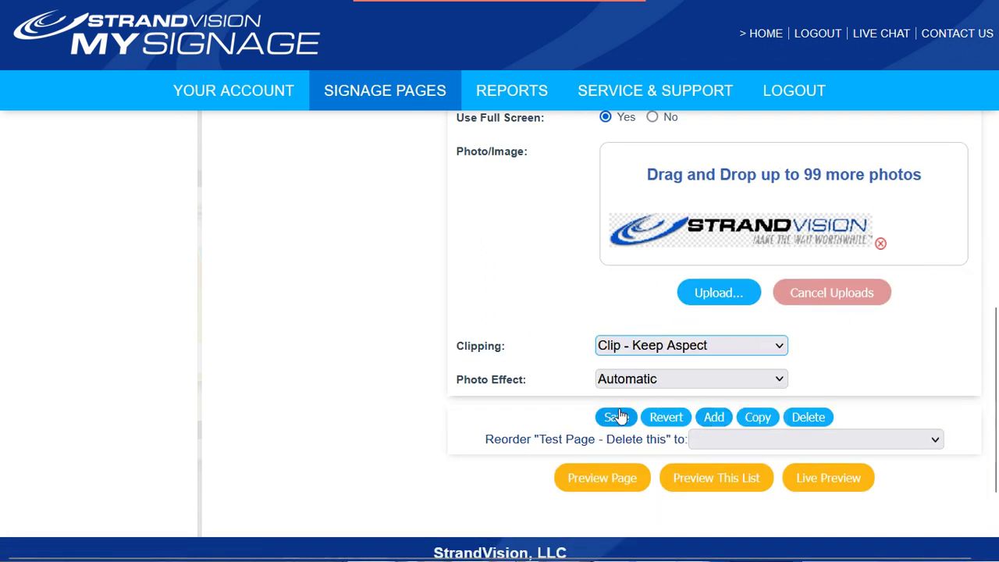
{"action": "left_click", "coordinate": [607, 477]}
{"action": "left_click", "coordinate": [426, 310]}
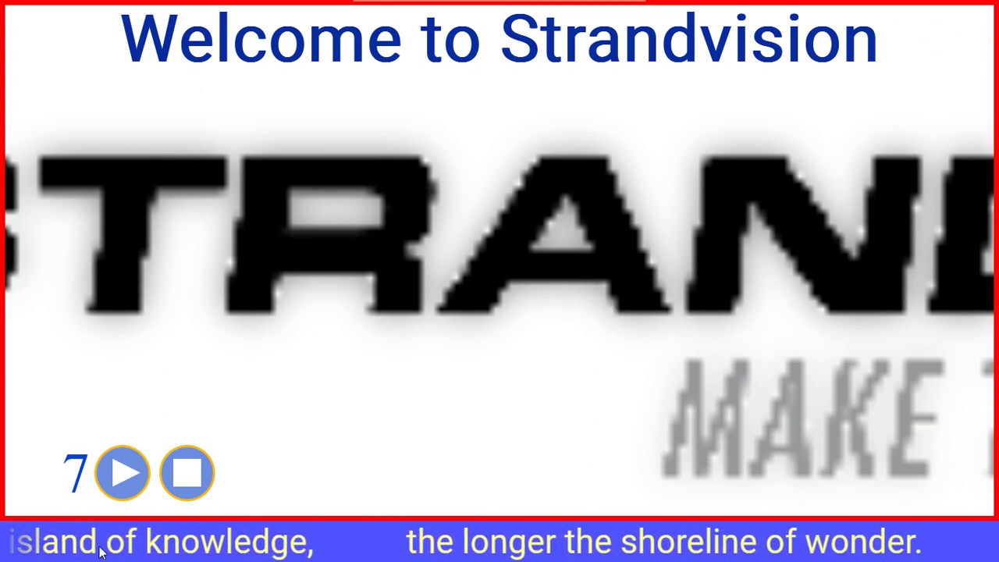
Step: Stop the Clip - Keep Aspect preview and return to the page editor
{"action": "left_click", "coordinate": [186, 475]}
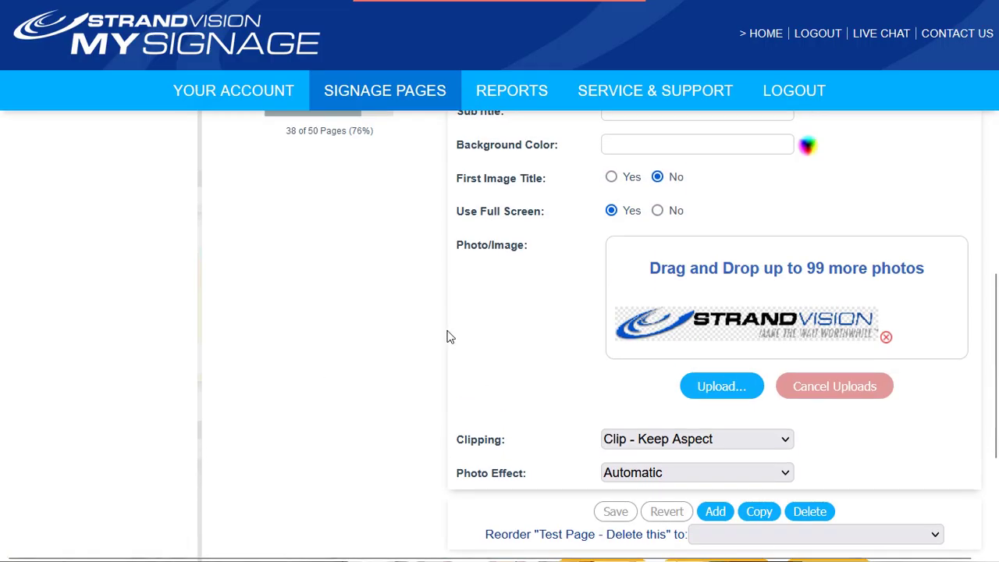
{"action": "scroll", "coordinate": [616, 347], "scroll_direction": "up", "scroll_amount": 1}
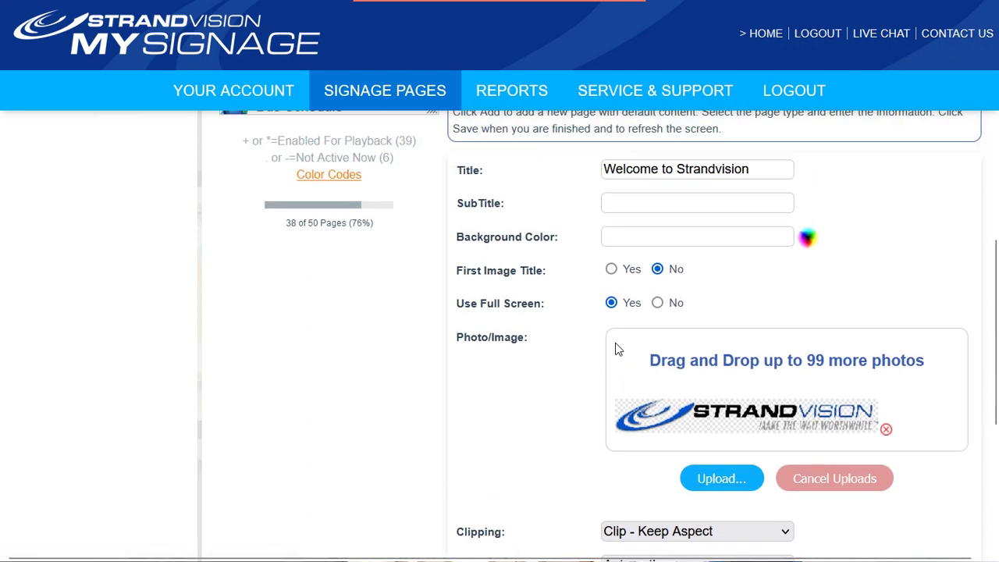
{"action": "scroll", "coordinate": [616, 347], "scroll_direction": "down", "scroll_amount": 1}
Step: Upload the close-up portrait JPG as a second photo beside the logo
{"action": "left_click", "coordinate": [722, 387]}
{"action": "scroll", "coordinate": [261, 258], "scroll_direction": "down", "scroll_amount": 7}
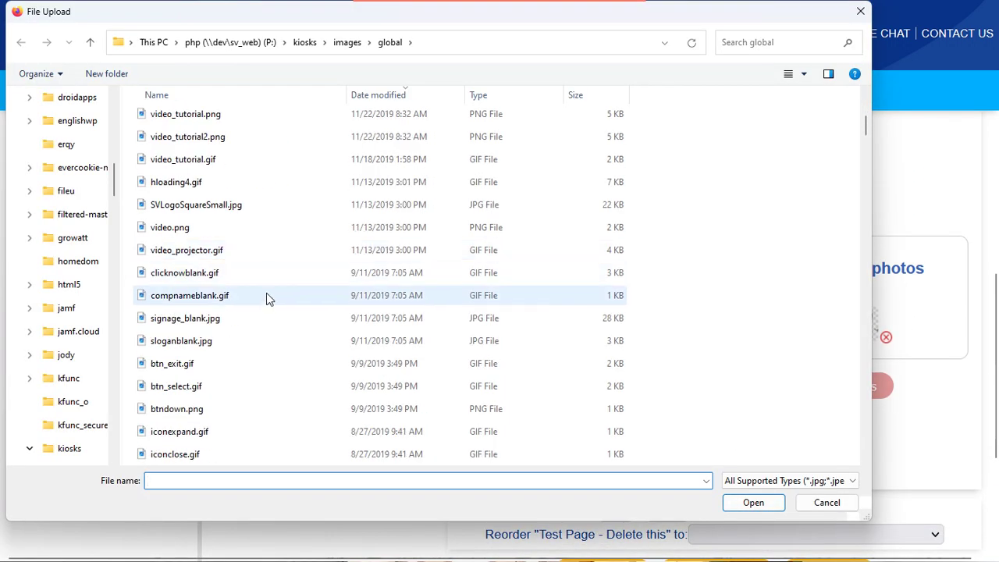
{"action": "scroll", "coordinate": [266, 295], "scroll_direction": "down", "scroll_amount": 20}
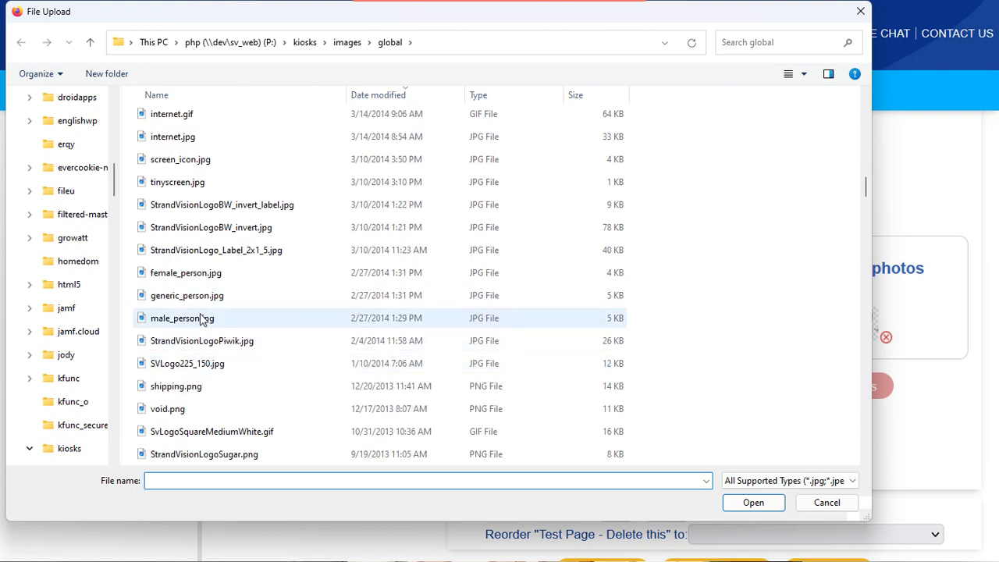
{"action": "scroll", "coordinate": [207, 320], "scroll_direction": "down", "scroll_amount": 3}
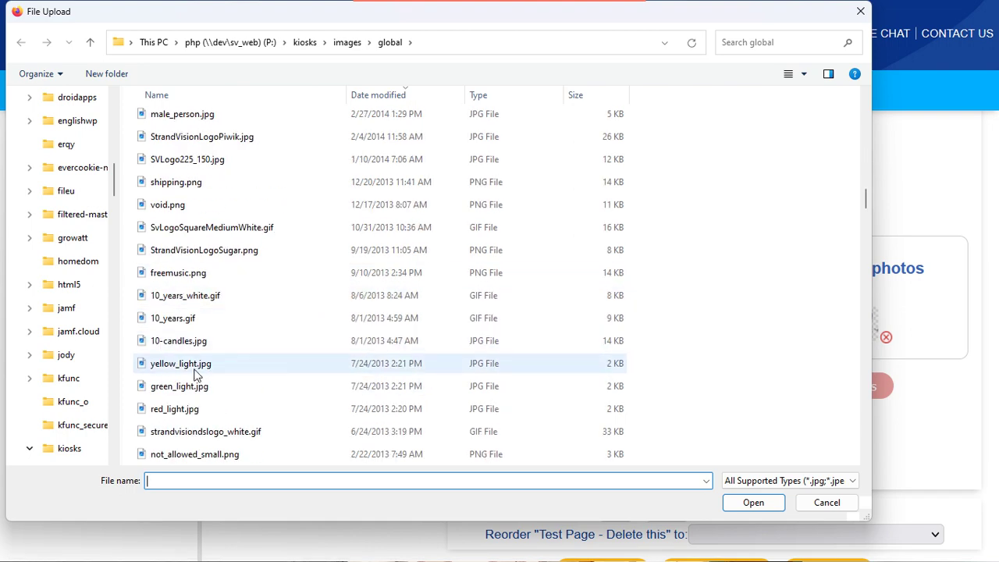
{"action": "scroll", "coordinate": [232, 341], "scroll_direction": "down", "scroll_amount": 2}
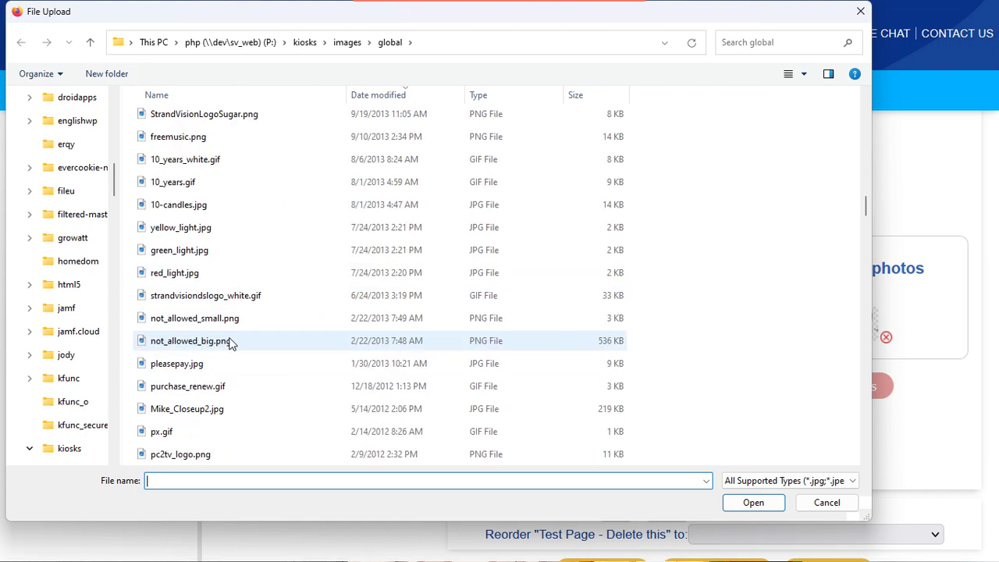
{"action": "scroll", "coordinate": [231, 422], "scroll_direction": "down", "scroll_amount": 2}
{"action": "left_click", "coordinate": [224, 432]}
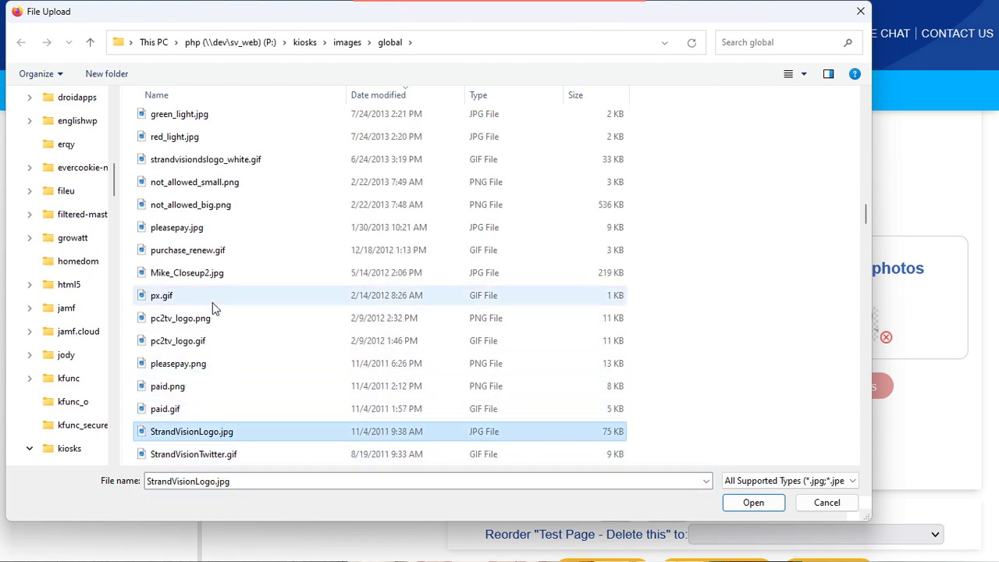
{"action": "left_click", "coordinate": [190, 273]}
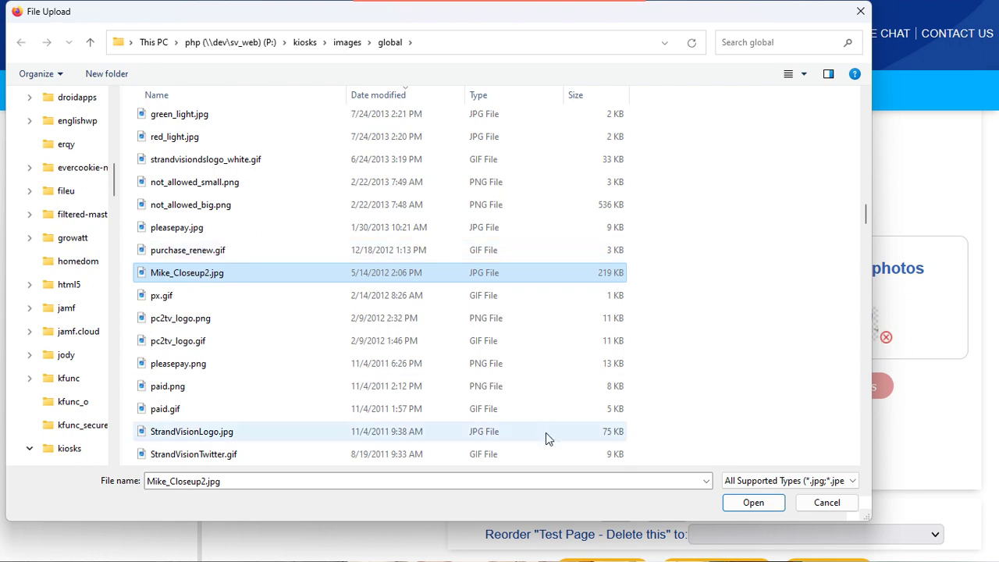
{"action": "left_click", "coordinate": [753, 503]}
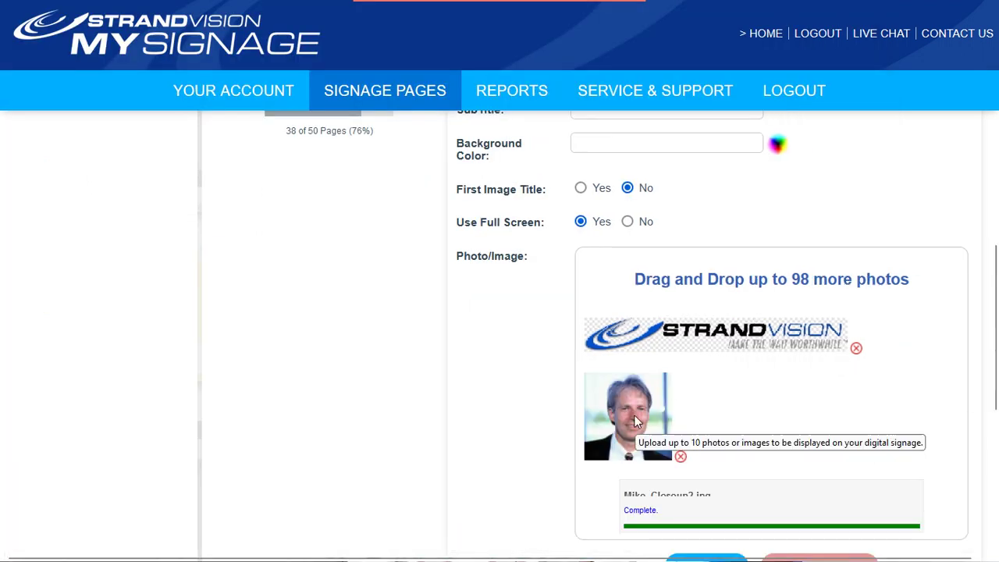
{"action": "scroll", "coordinate": [672, 398], "scroll_direction": "down", "scroll_amount": 1}
{"action": "scroll", "coordinate": [674, 398], "scroll_direction": "up", "scroll_amount": 5}
{"action": "scroll", "coordinate": [673, 398], "scroll_direction": "up", "scroll_amount": 5}
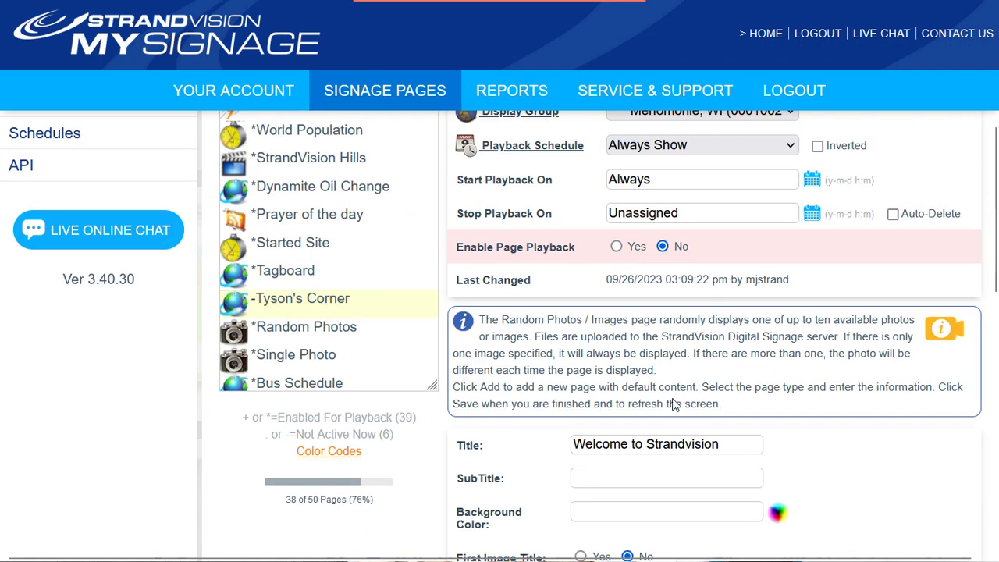
Step: Change the page type to Multiple Photos / Images
{"action": "left_click", "coordinate": [719, 380]}
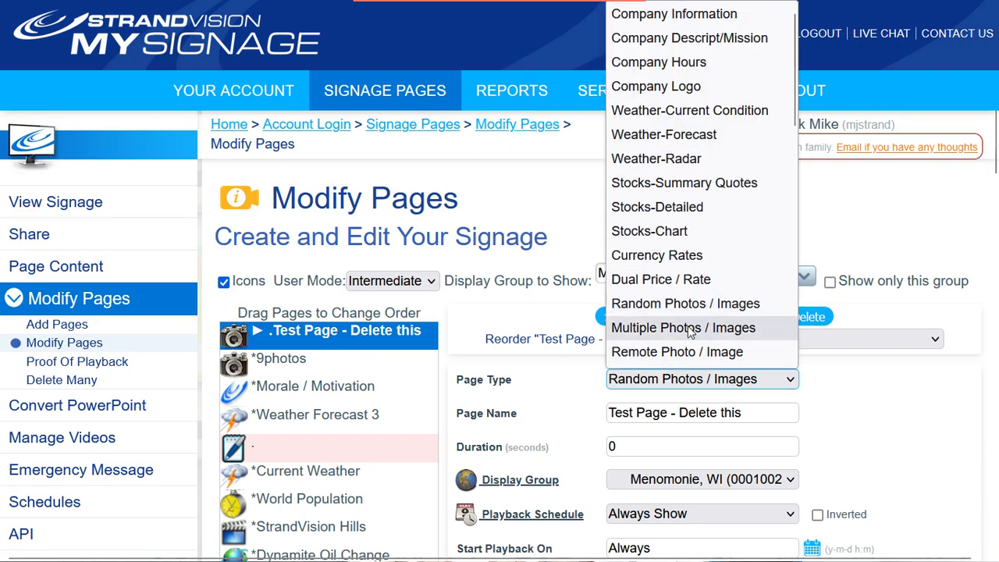
{"action": "left_click", "coordinate": [687, 326]}
{"action": "scroll", "coordinate": [632, 358], "scroll_direction": "down", "scroll_amount": 15}
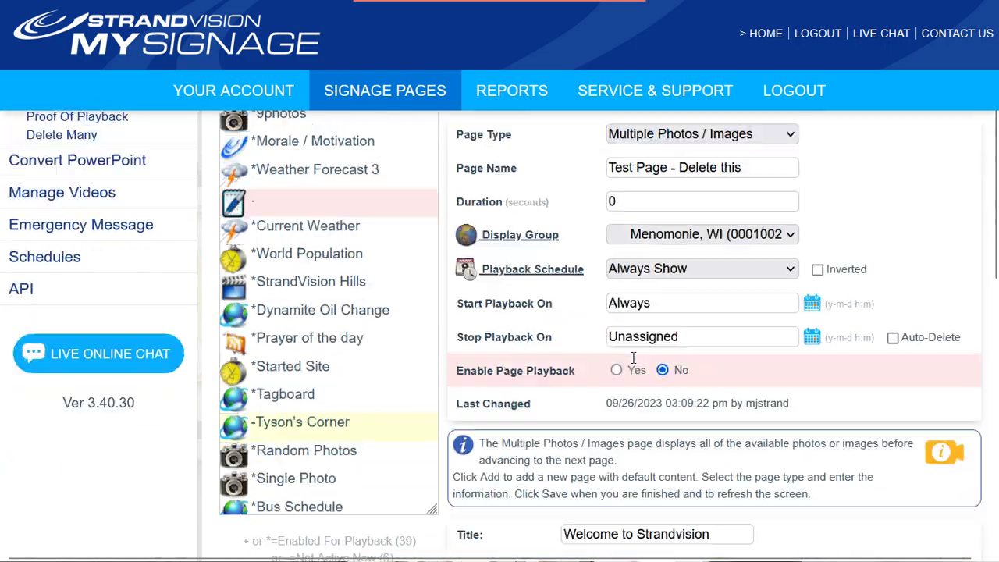
Step: Save and preview the page, advance one slide, then stop the preview
{"action": "left_click", "coordinate": [605, 408]}
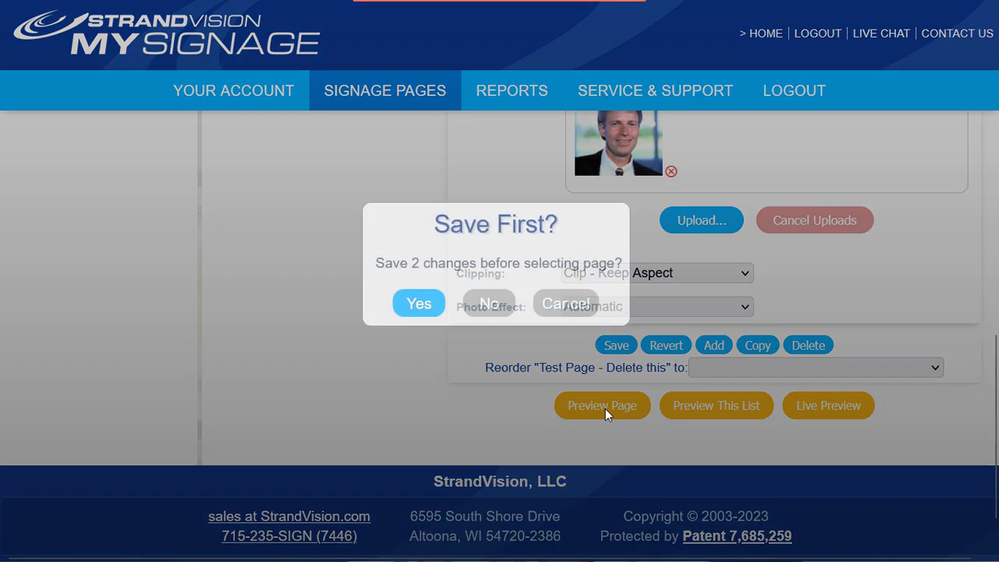
{"action": "left_click", "coordinate": [419, 305]}
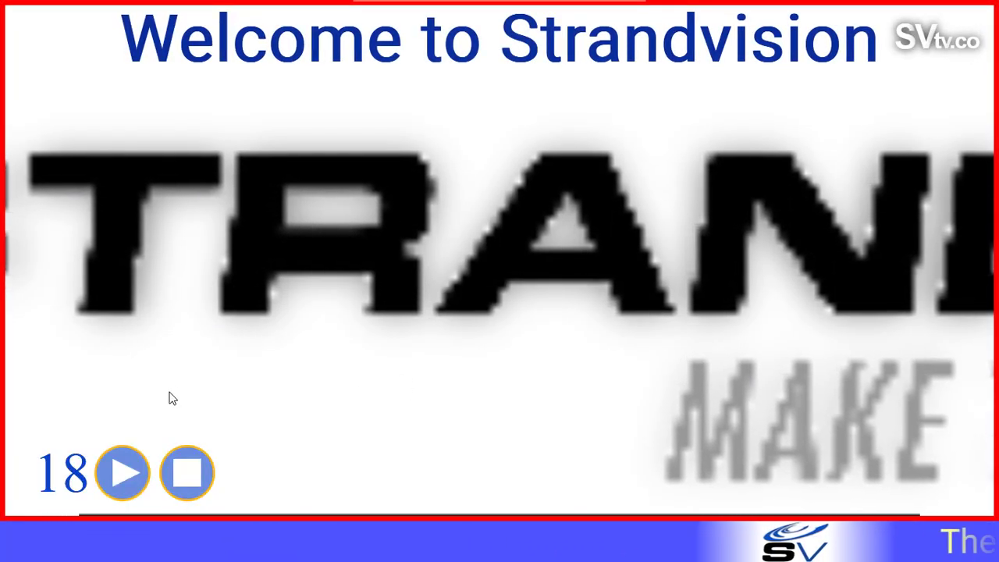
{"action": "left_click", "coordinate": [125, 472]}
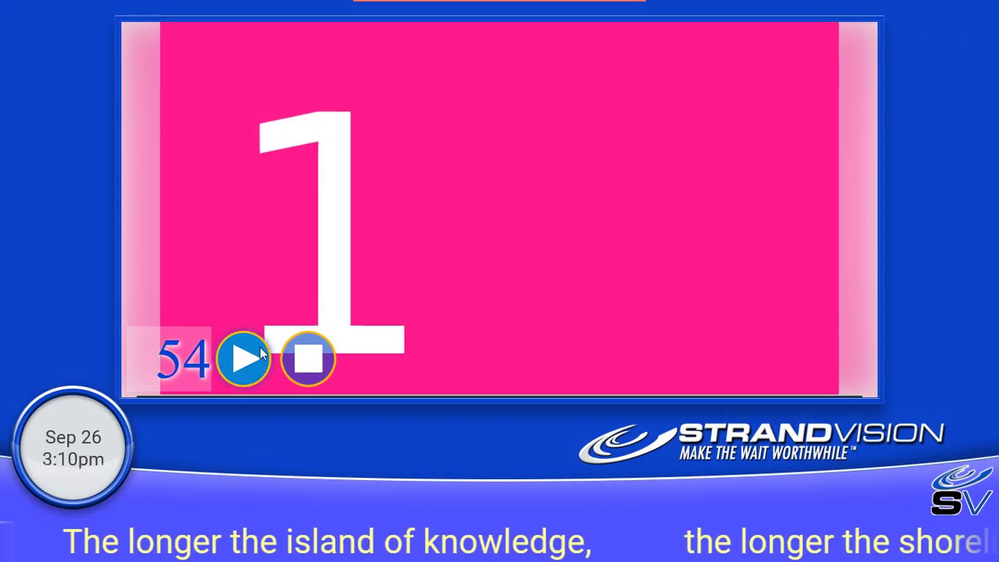
{"action": "left_click", "coordinate": [308, 361]}
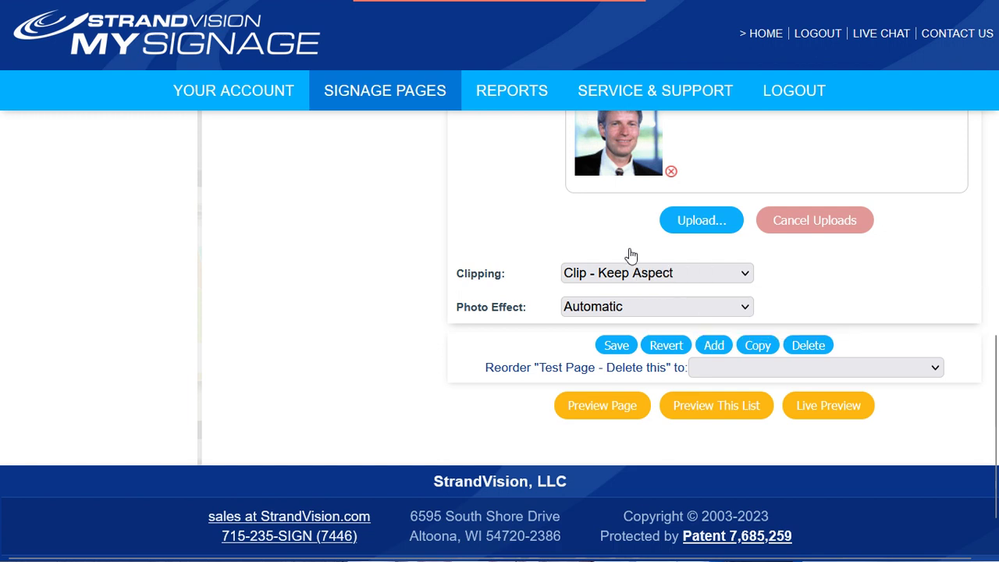
Step: Set Clipping to None - Fit Keep Aspect and save the page
{"action": "scroll", "coordinate": [630, 256], "scroll_direction": "up", "scroll_amount": 1}
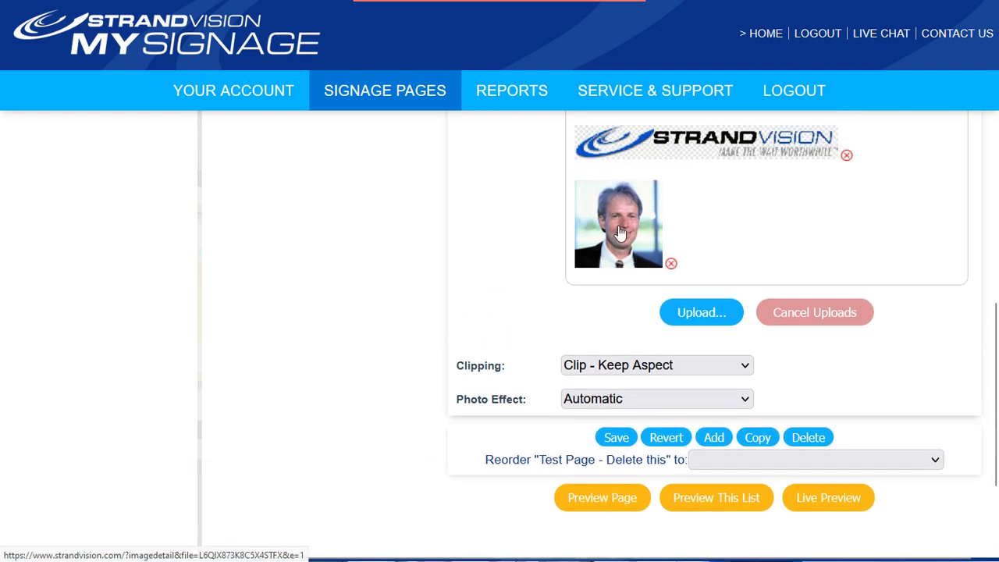
{"action": "left_click", "coordinate": [639, 364]}
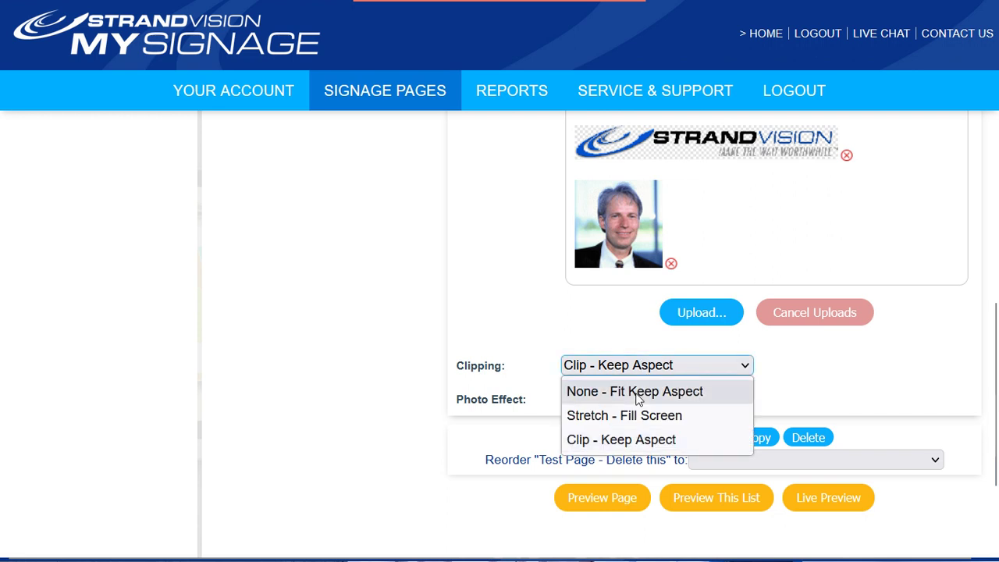
{"action": "left_click", "coordinate": [638, 390]}
{"action": "left_click", "coordinate": [615, 438]}
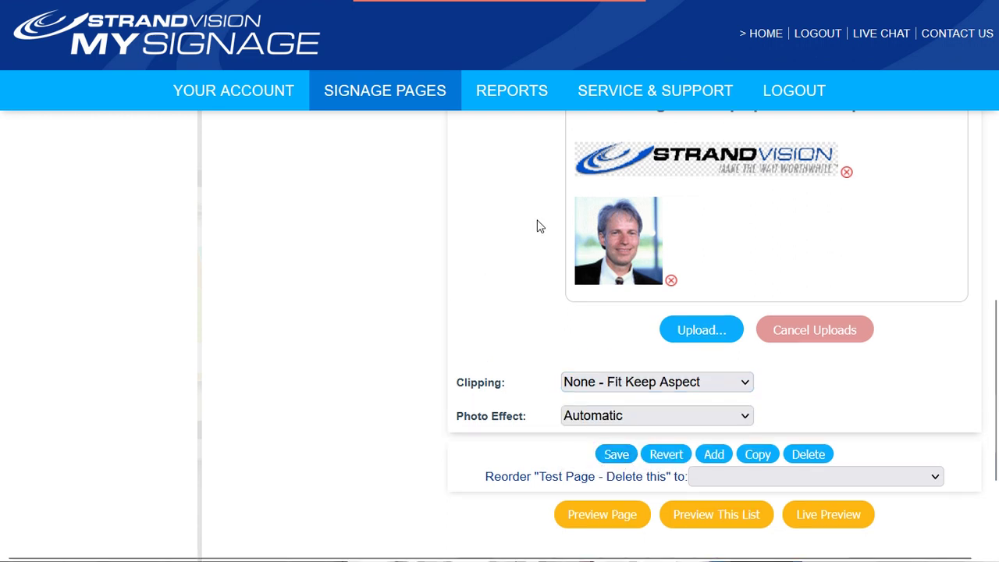
Step: Preview the page showing the logo and portrait whole, then stop the preview
{"action": "scroll", "coordinate": [487, 202], "scroll_direction": "up", "scroll_amount": 1}
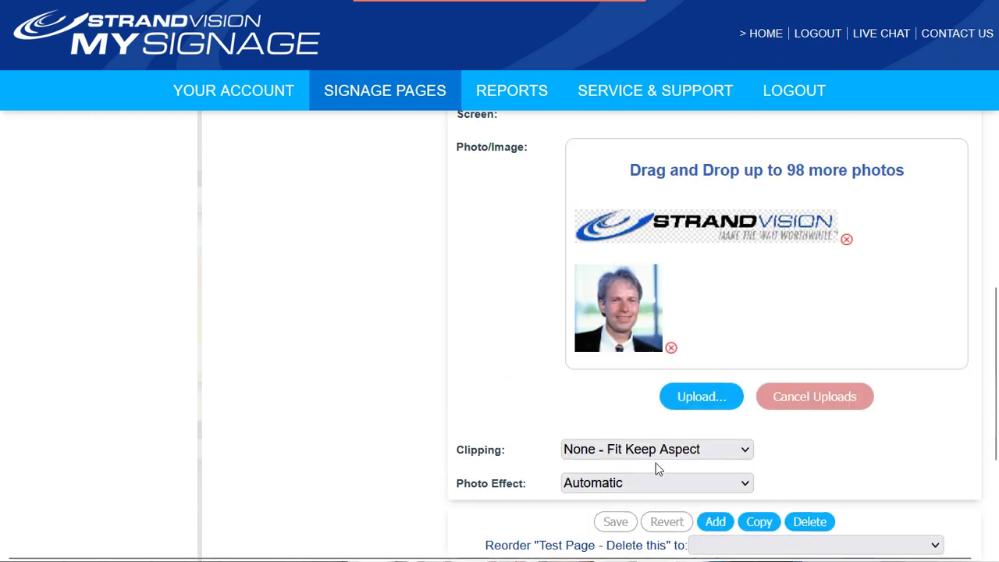
{"action": "scroll", "coordinate": [655, 468], "scroll_direction": "down", "scroll_amount": 1}
{"action": "left_click", "coordinate": [634, 492]}
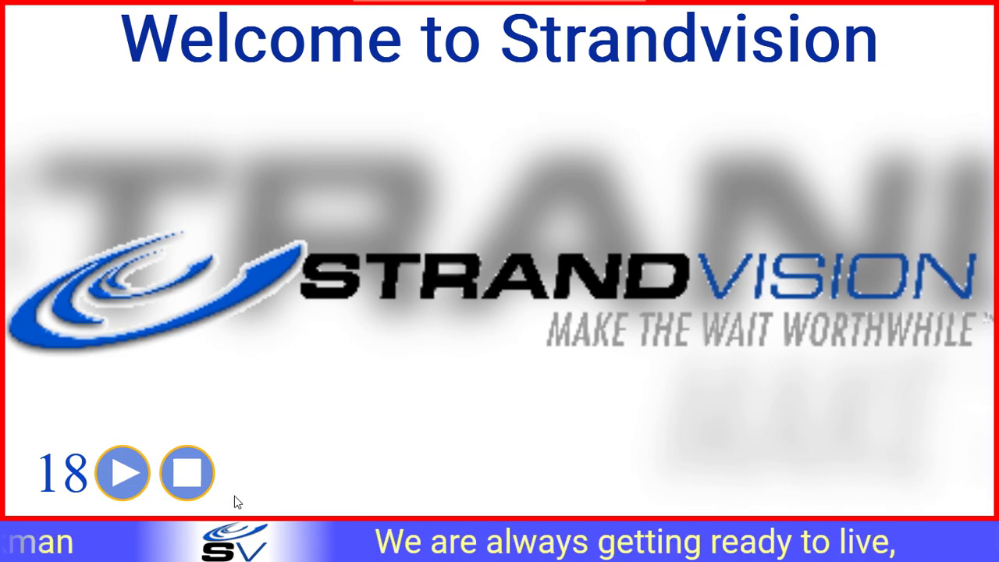
{"action": "left_click", "coordinate": [200, 467]}
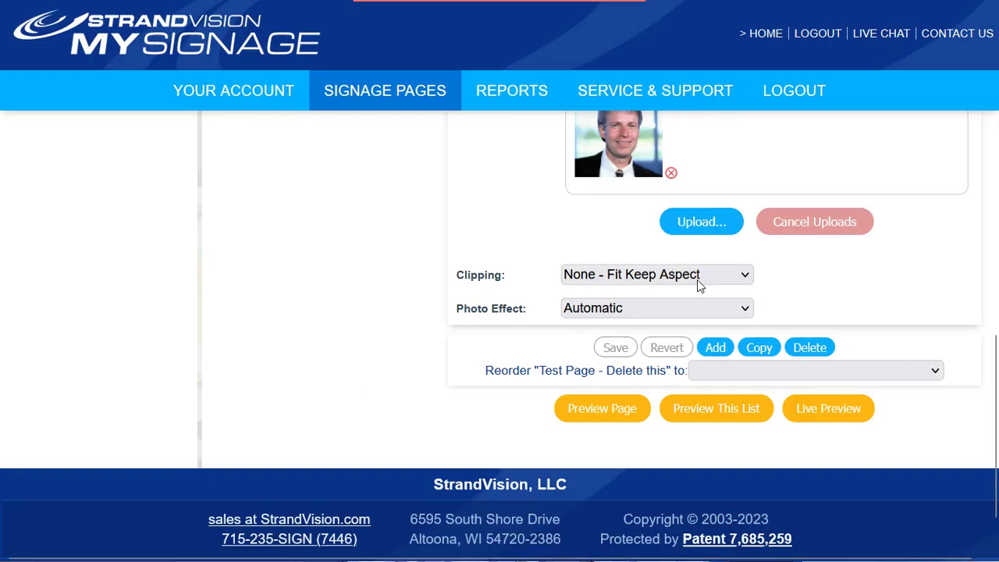
Step: Delete the blank untitled '.' page, confirming with Yes
{"action": "scroll", "coordinate": [697, 283], "scroll_direction": "up", "scroll_amount": 5}
{"action": "scroll", "coordinate": [697, 283], "scroll_direction": "up", "scroll_amount": 3}
{"action": "scroll", "coordinate": [697, 280], "scroll_direction": "up", "scroll_amount": 4}
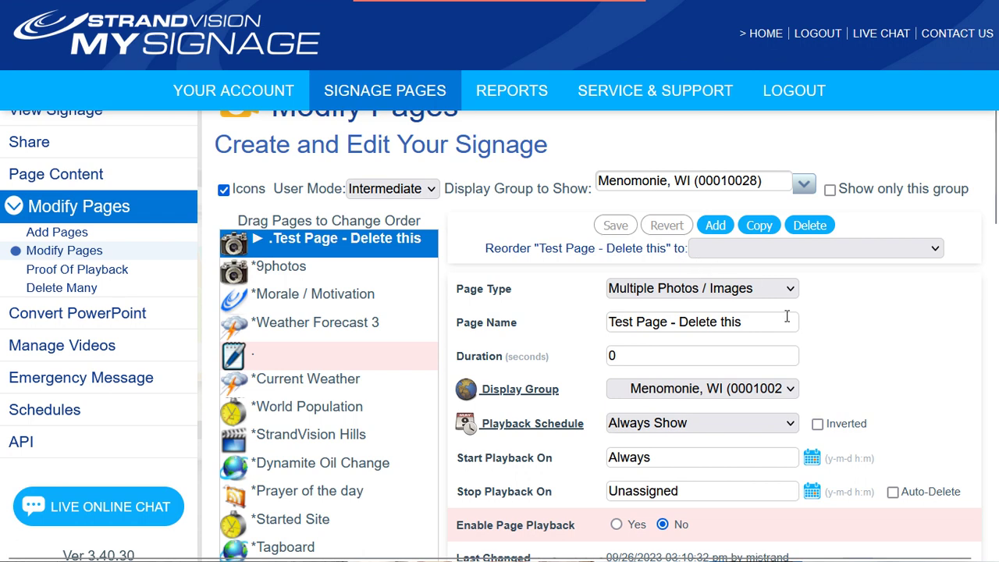
{"action": "left_click", "coordinate": [321, 353]}
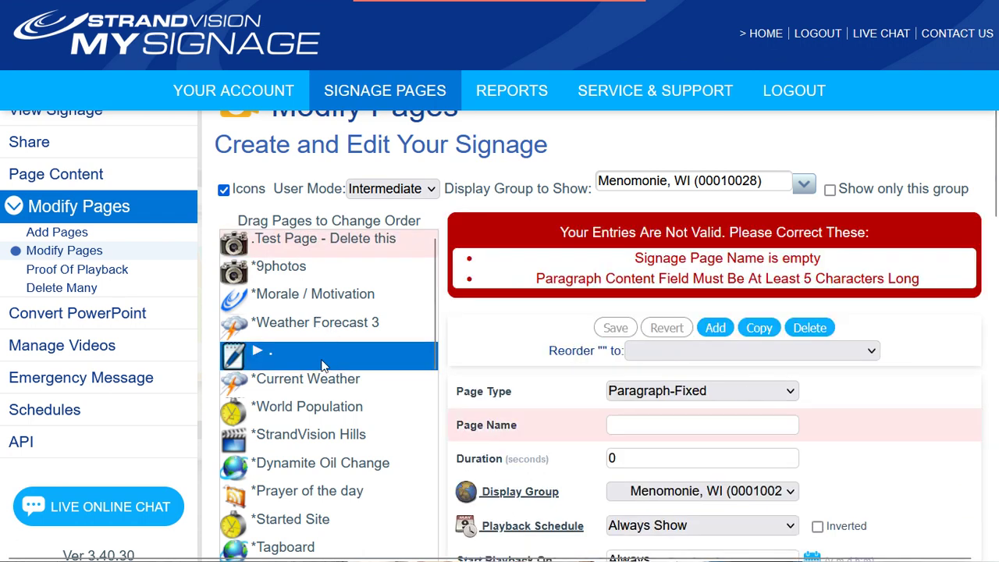
{"action": "left_click", "coordinate": [812, 327]}
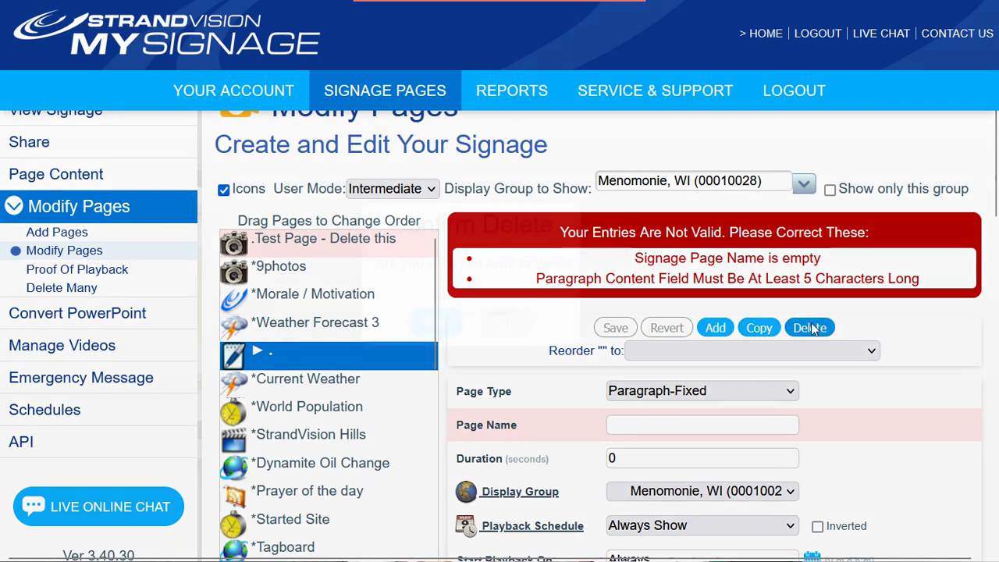
{"action": "left_click", "coordinate": [438, 332]}
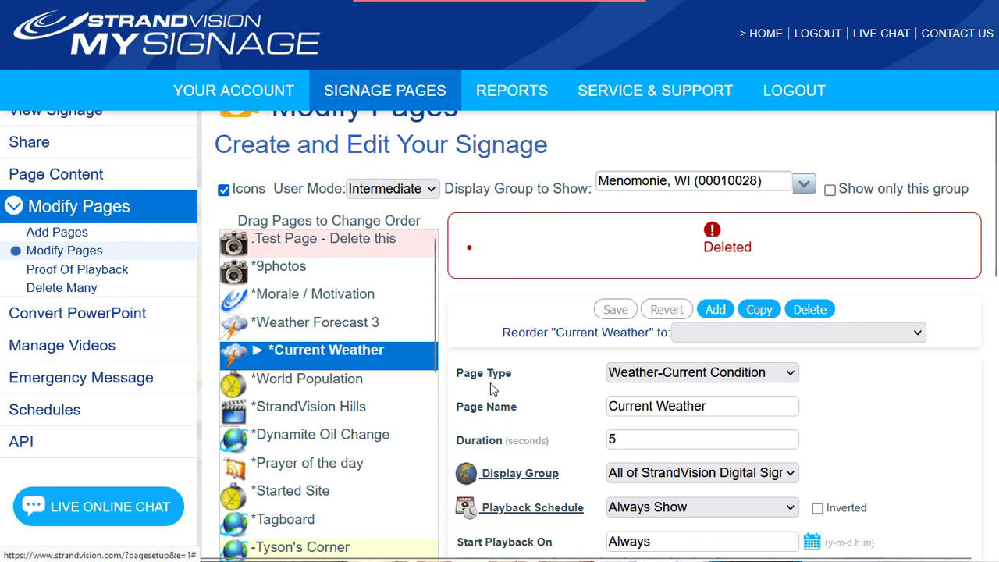
Step: Move '.Test Page - Delete this' below Dynamite Oil Change and save the page order
{"action": "scroll", "coordinate": [491, 375], "scroll_direction": "down", "scroll_amount": 1}
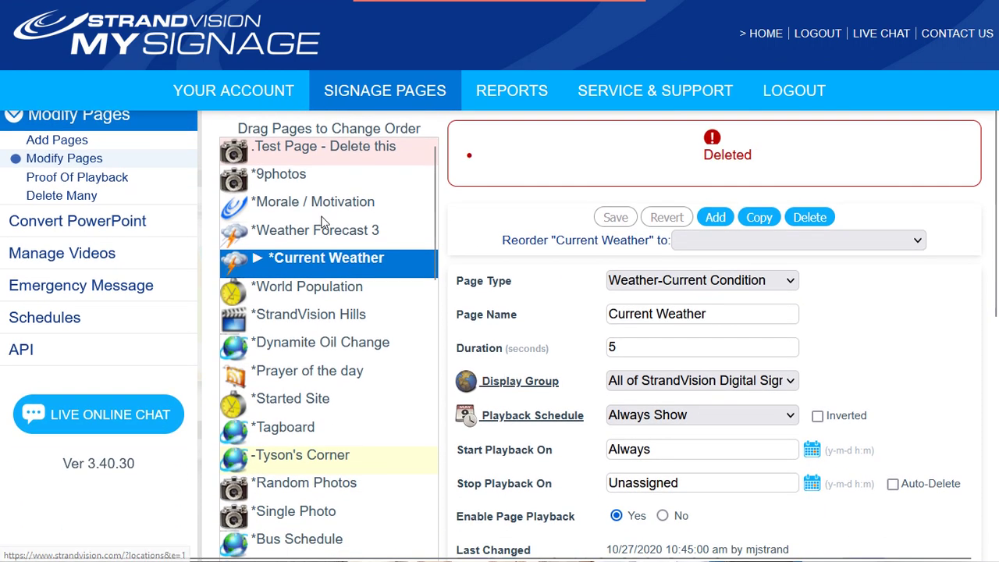
{"action": "left_click_drag", "start_coordinate": [341, 152], "coordinate": [325, 347]}
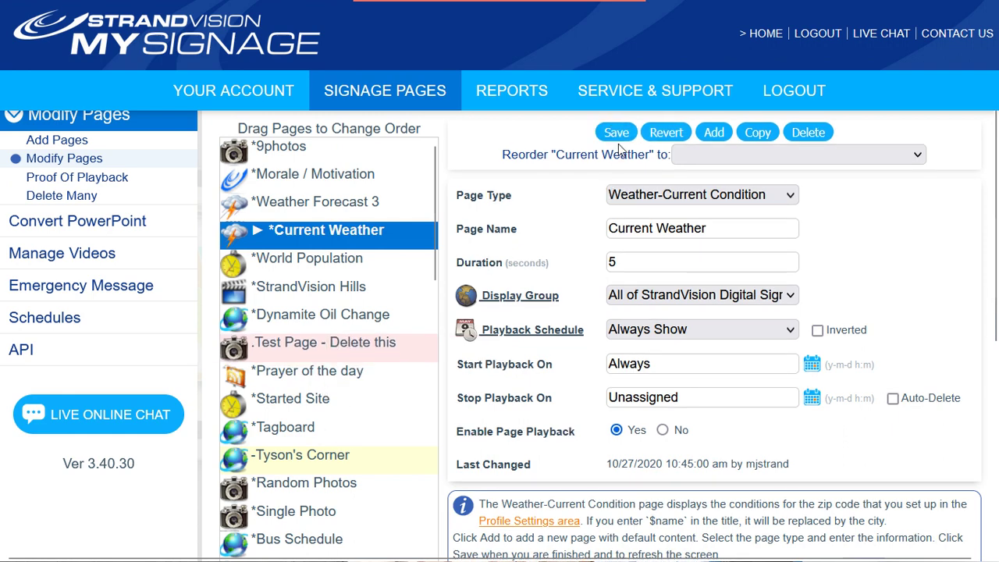
{"action": "left_click", "coordinate": [616, 134]}
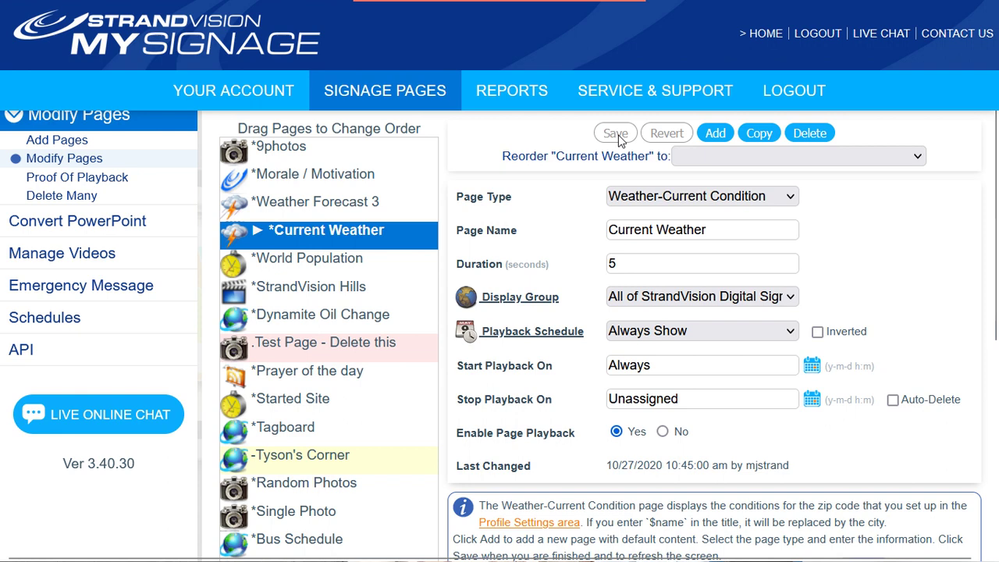
{"action": "mouse_move", "coordinate": [601, 299]}
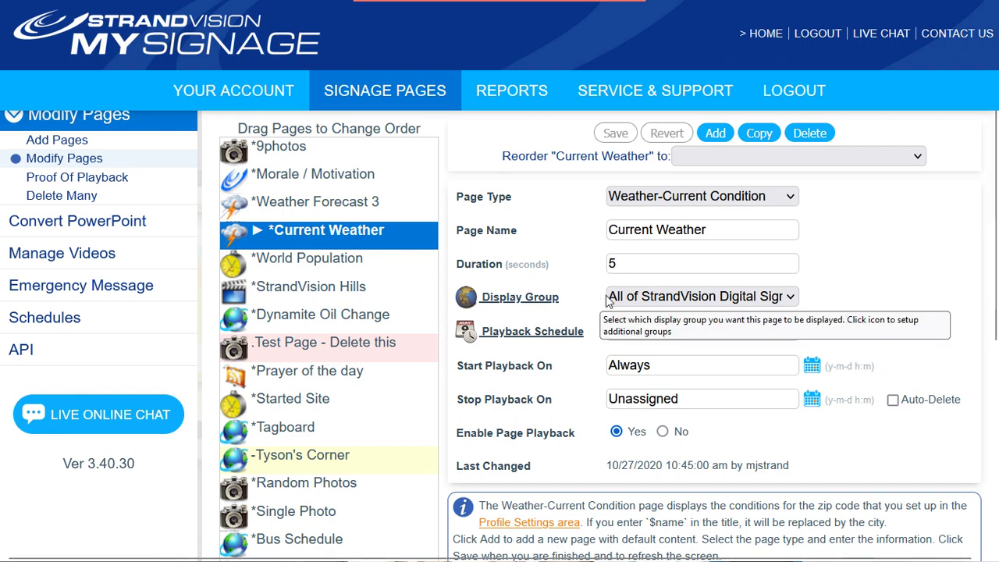
{"action": "scroll", "coordinate": [609, 302], "scroll_direction": "up", "scroll_amount": 3}
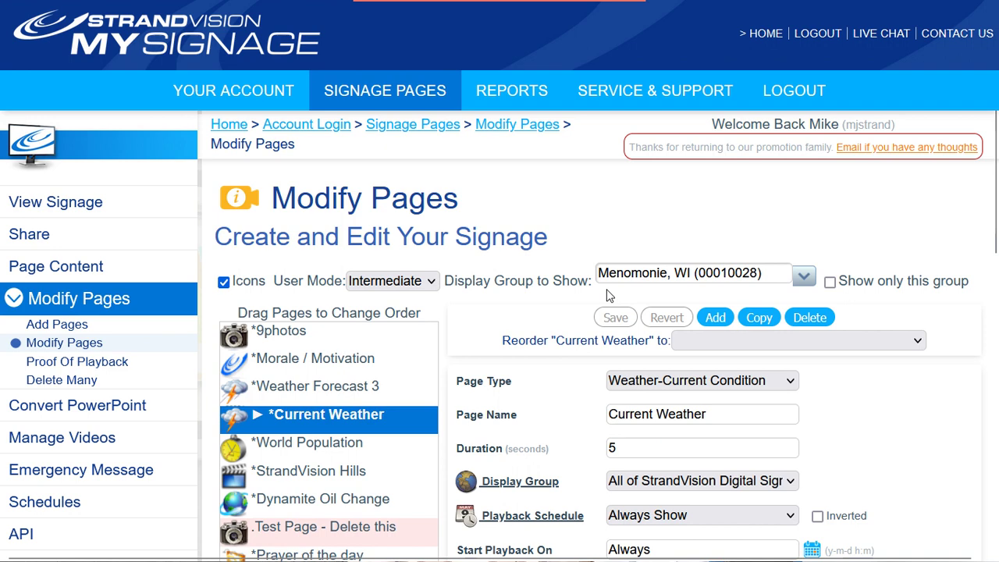
Step: Open Convert PowerPoint and confirm Send Emails stays Failure Only and conversion Automatic
{"action": "left_click", "coordinate": [114, 406]}
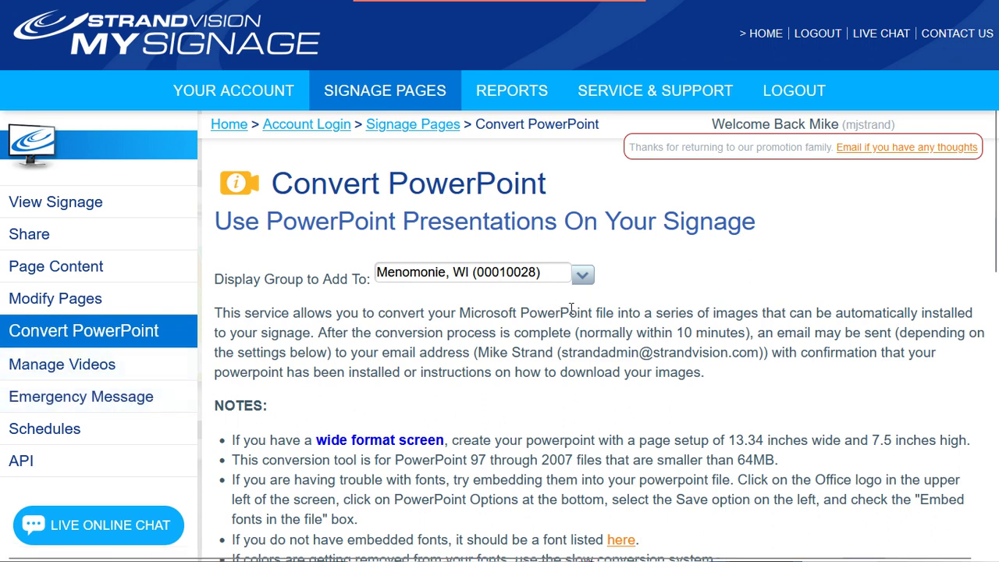
{"action": "scroll", "coordinate": [627, 345], "scroll_direction": "down", "scroll_amount": 3}
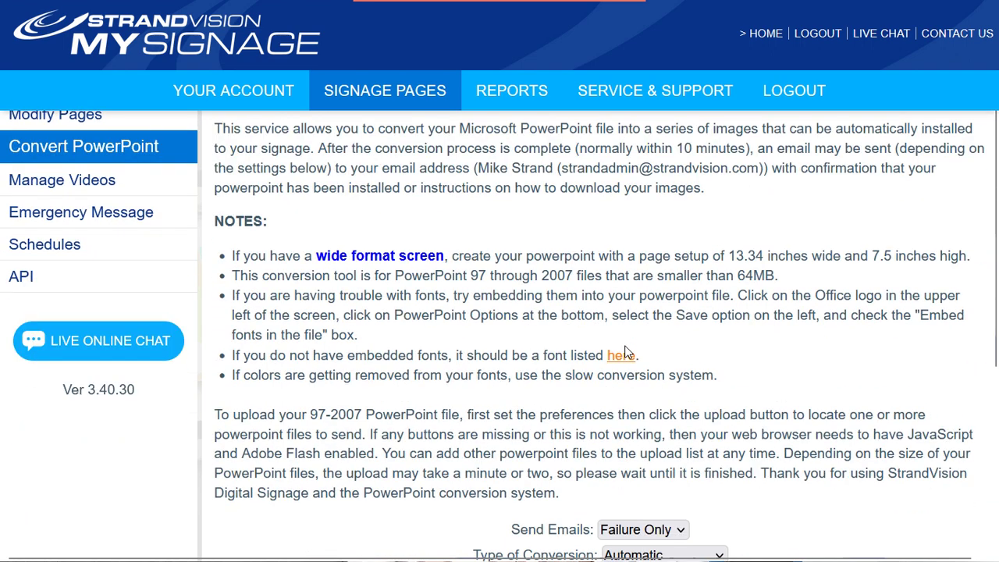
{"action": "scroll", "coordinate": [627, 353], "scroll_direction": "down", "scroll_amount": 2}
{"action": "scroll", "coordinate": [626, 346], "scroll_direction": "down", "scroll_amount": 2}
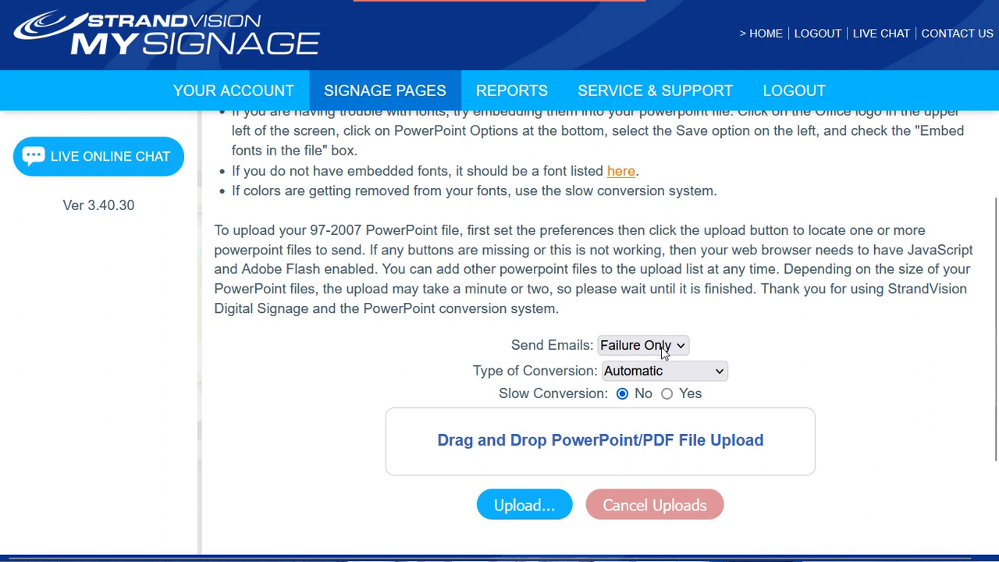
{"action": "left_click", "coordinate": [662, 351]}
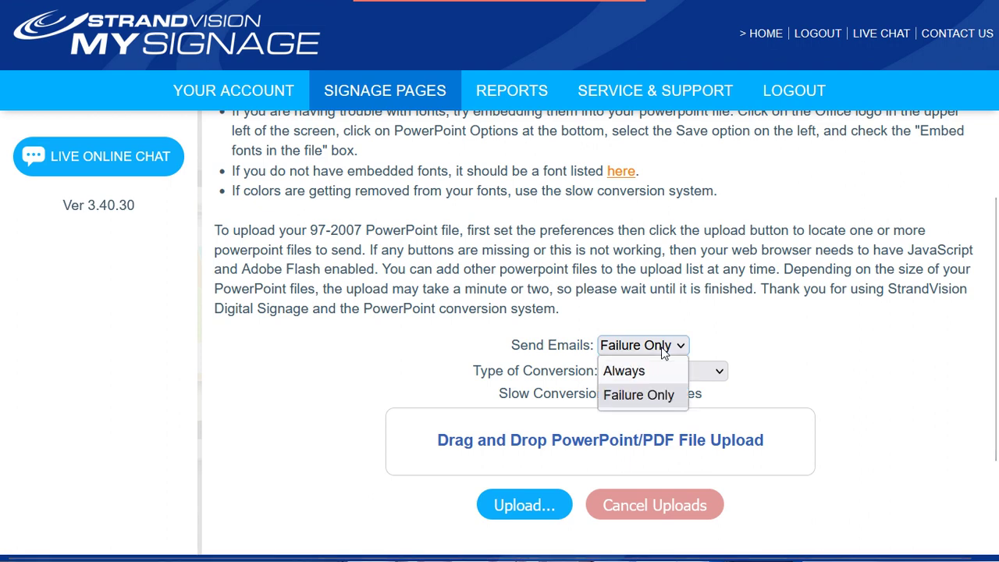
{"action": "left_click", "coordinate": [784, 343]}
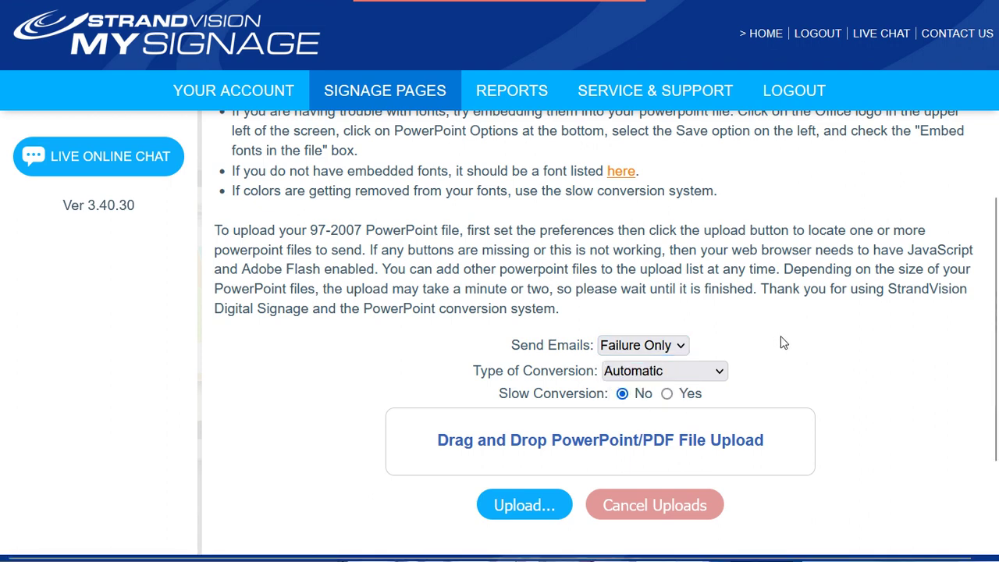
{"action": "left_click", "coordinate": [722, 371]}
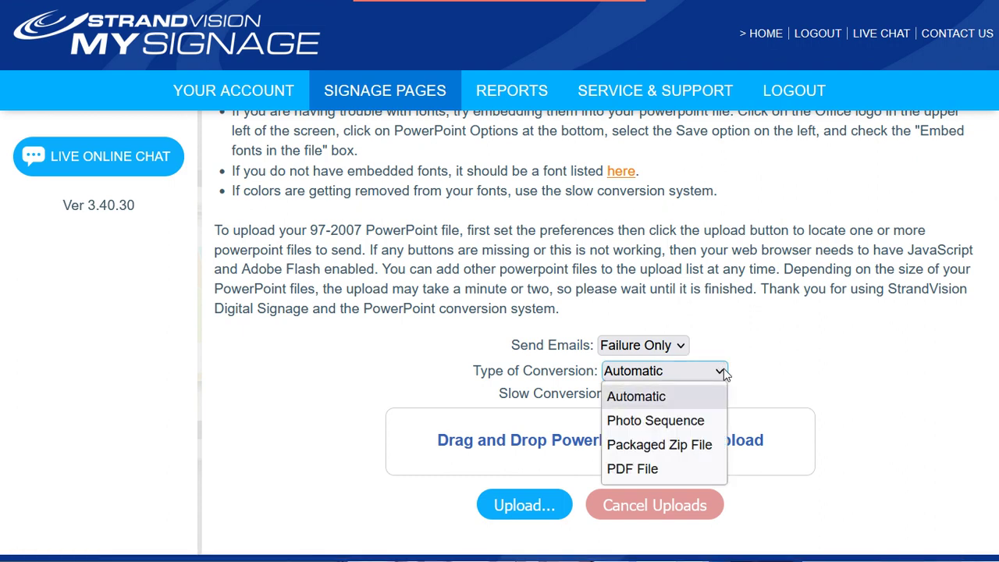
{"action": "left_click", "coordinate": [767, 375]}
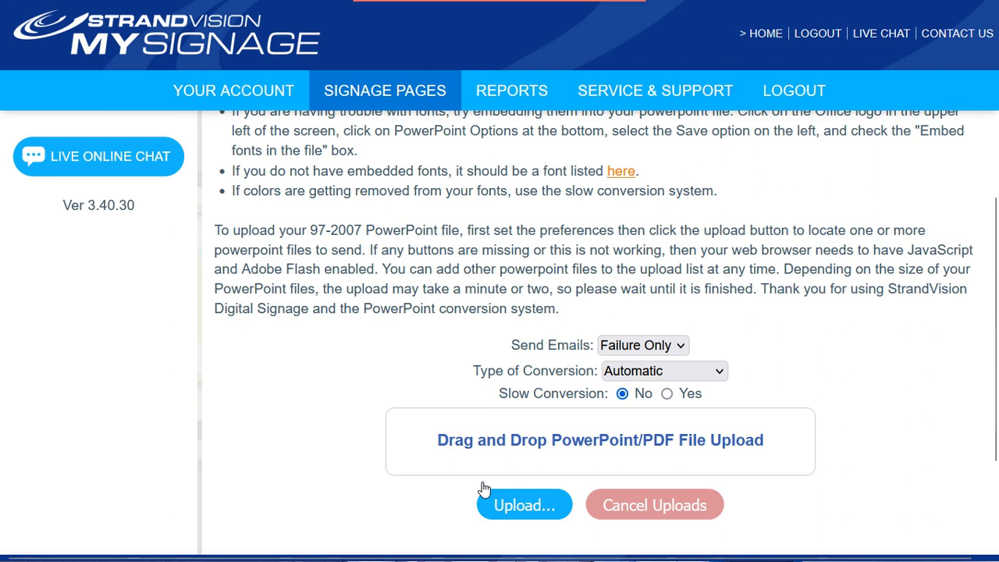
Step: Scroll back up to the top of the Convert PowerPoint page
{"action": "scroll", "coordinate": [366, 412], "scroll_direction": "up", "scroll_amount": 5}
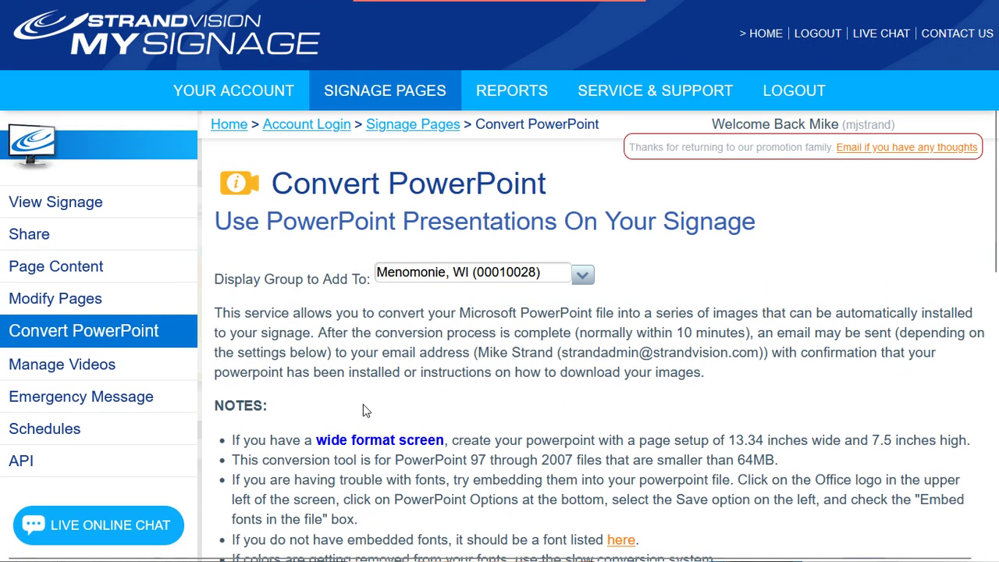
{"action": "left_click", "coordinate": [68, 373]}
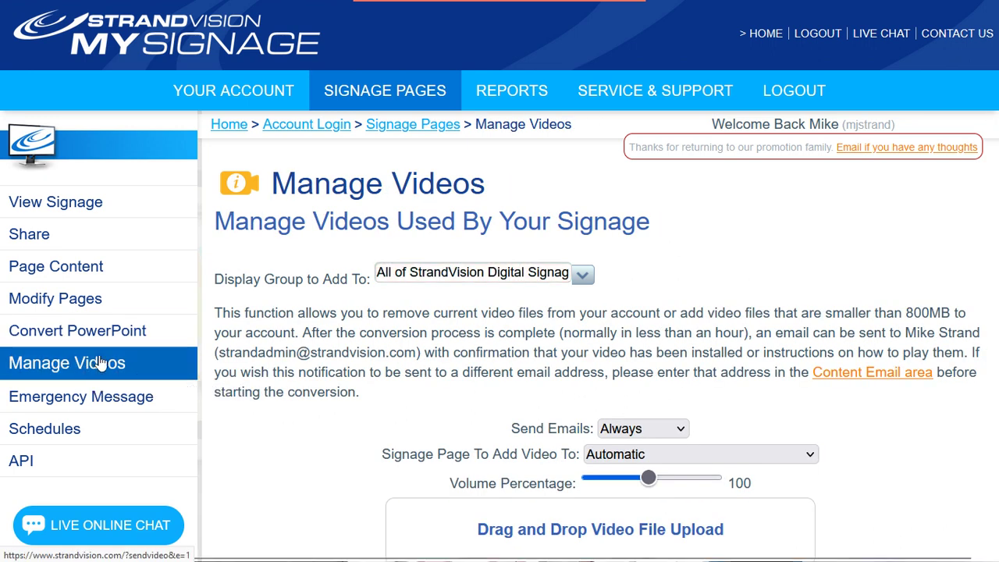
{"action": "scroll", "coordinate": [384, 468], "scroll_direction": "down", "scroll_amount": 1}
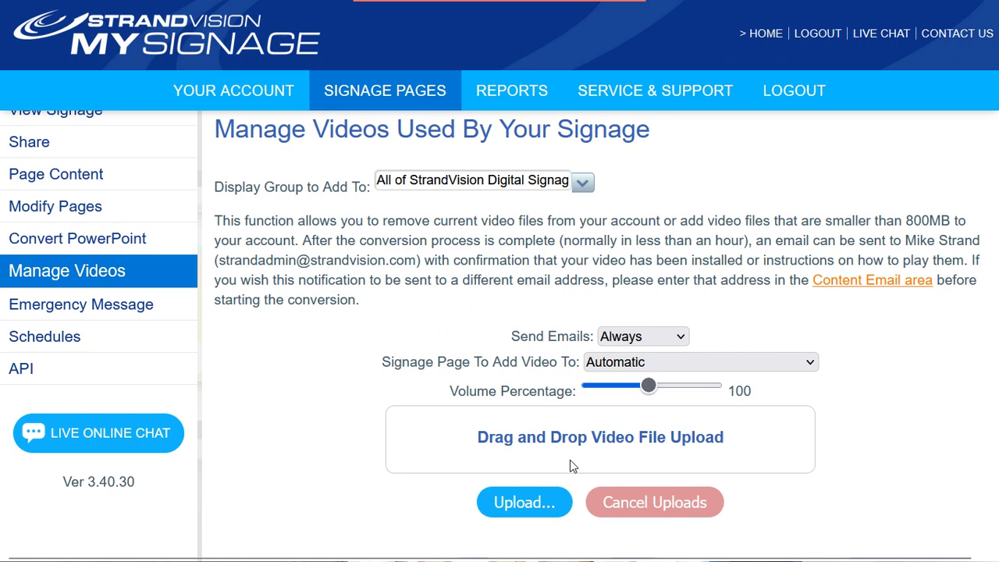
{"action": "scroll", "coordinate": [854, 439], "scroll_direction": "down", "scroll_amount": 3}
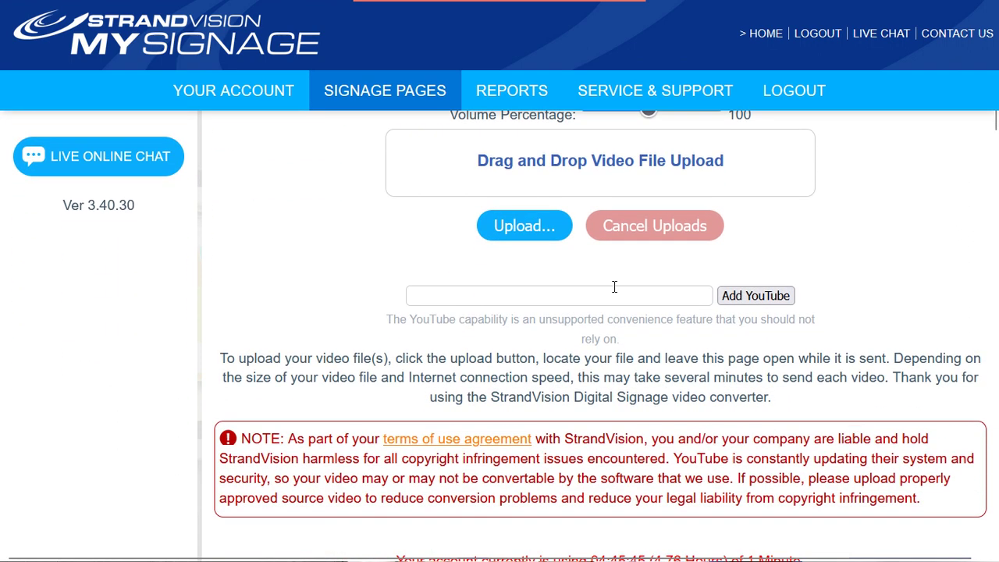
{"action": "left_click", "coordinate": [579, 299]}
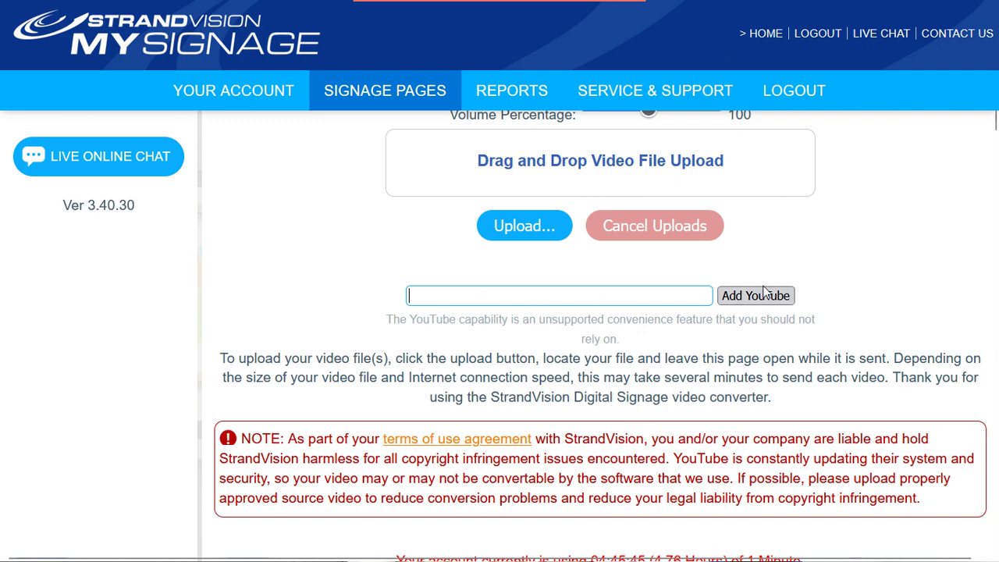
{"action": "scroll", "coordinate": [768, 296], "scroll_direction": "down", "scroll_amount": 8}
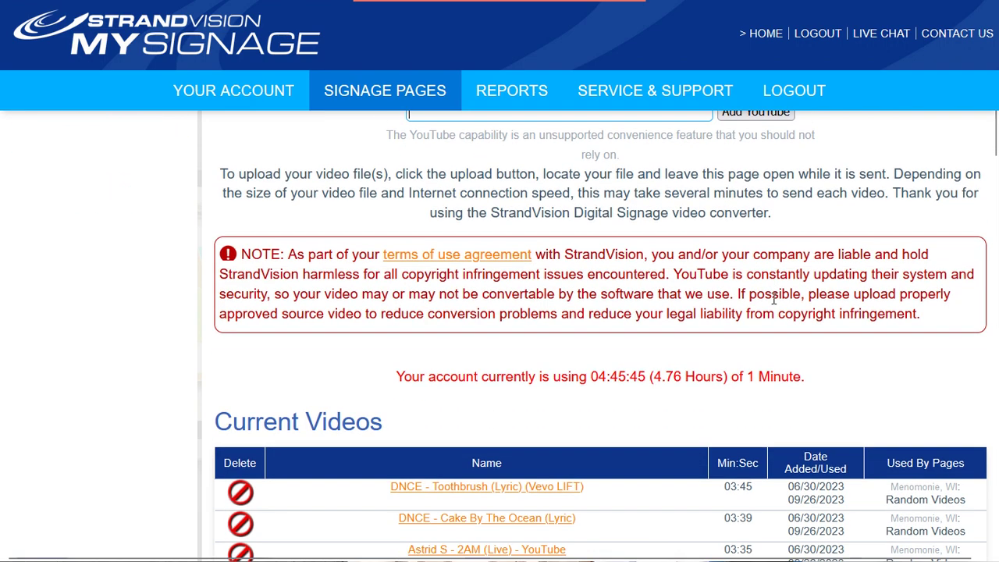
{"action": "scroll", "coordinate": [778, 306], "scroll_direction": "down", "scroll_amount": 20}
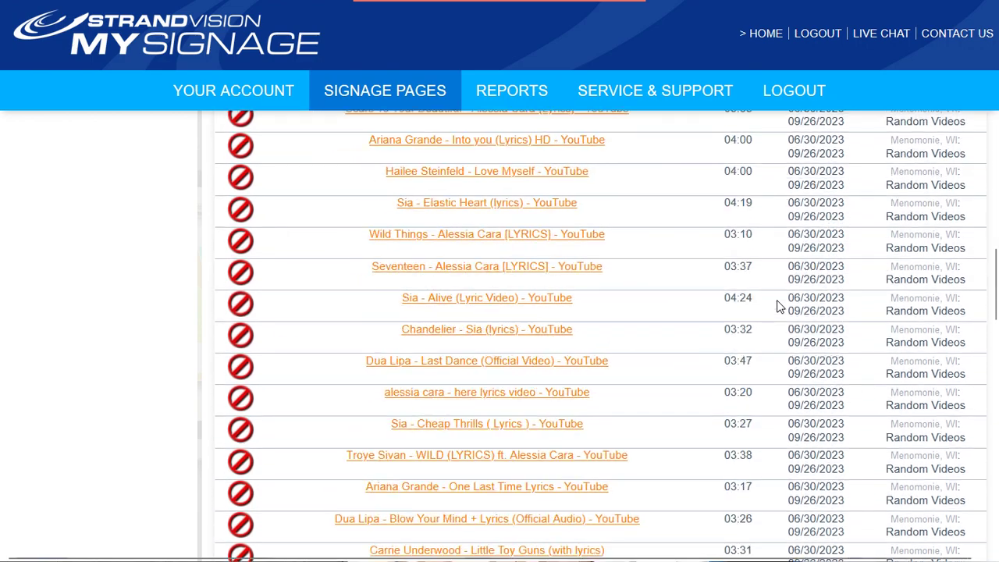
{"action": "scroll", "coordinate": [778, 306], "scroll_direction": "up", "scroll_amount": 3}
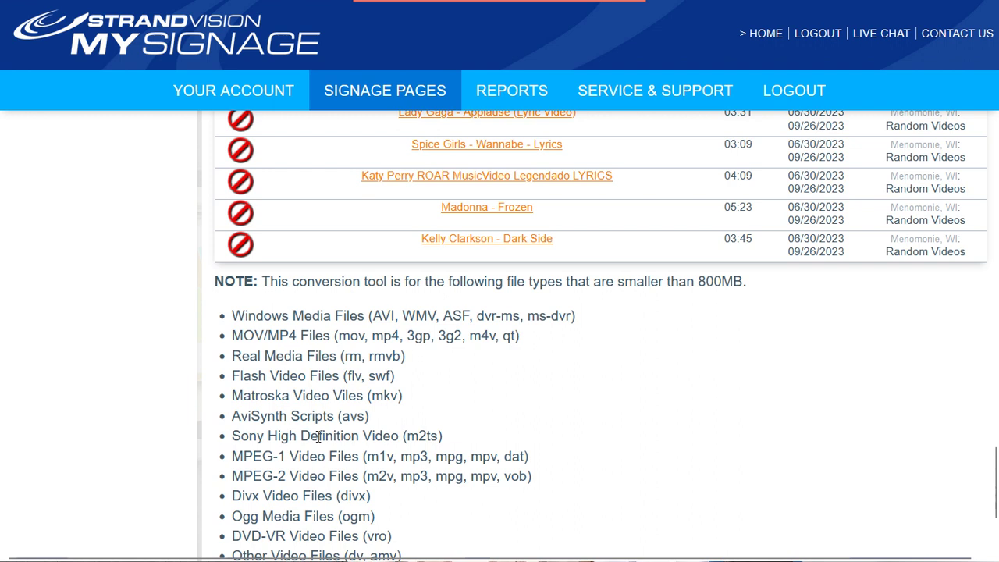
{"action": "scroll", "coordinate": [319, 355], "scroll_direction": "down", "scroll_amount": 2}
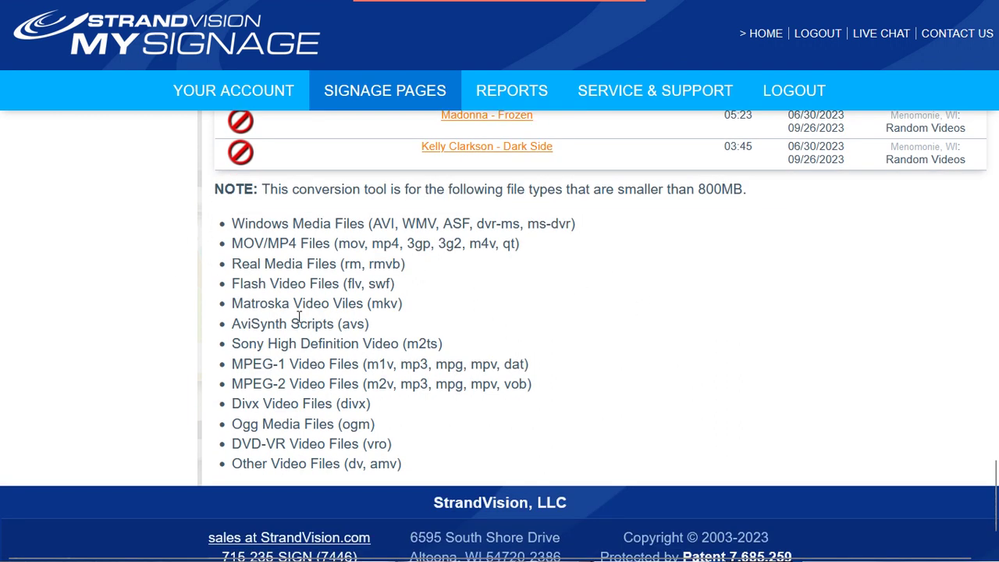
{"action": "scroll", "coordinate": [284, 321], "scroll_direction": "up", "scroll_amount": 10}
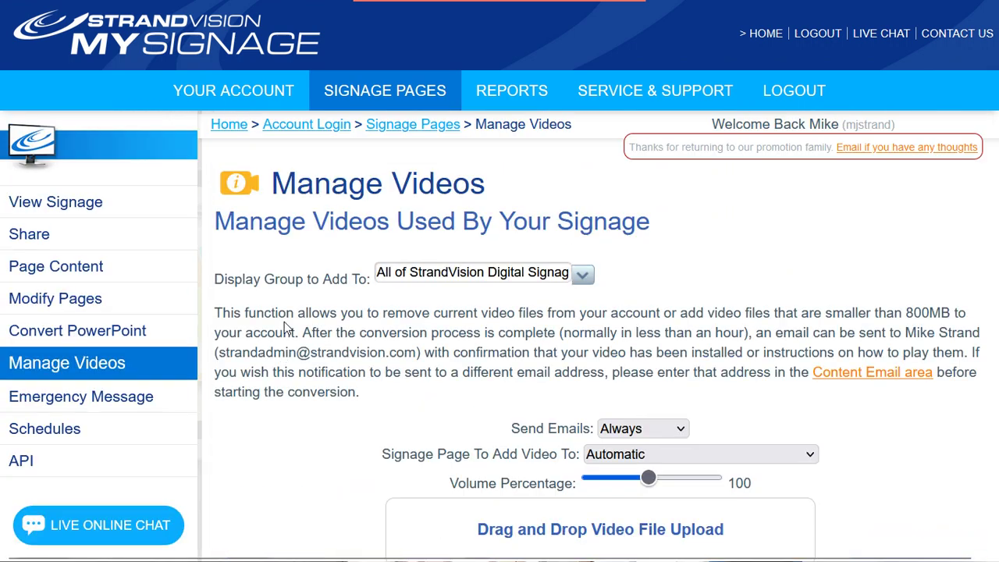
{"action": "mouse_move", "coordinate": [493, 97]}
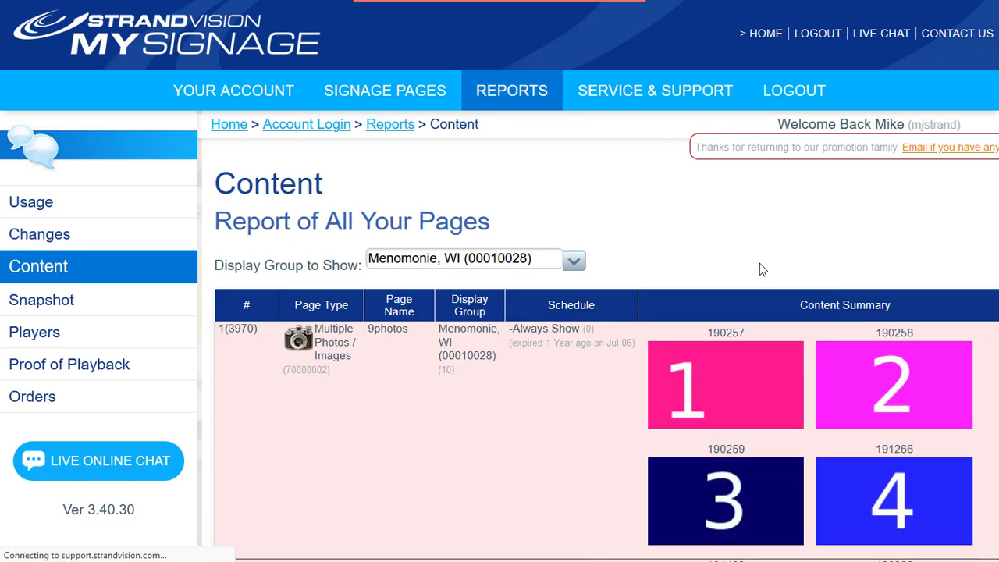
Step: Scroll through the Content report past 9photos, Weather Forecast 3, World Population and Dynamite Oil Change
{"action": "scroll", "coordinate": [732, 241], "scroll_direction": "down", "scroll_amount": 2}
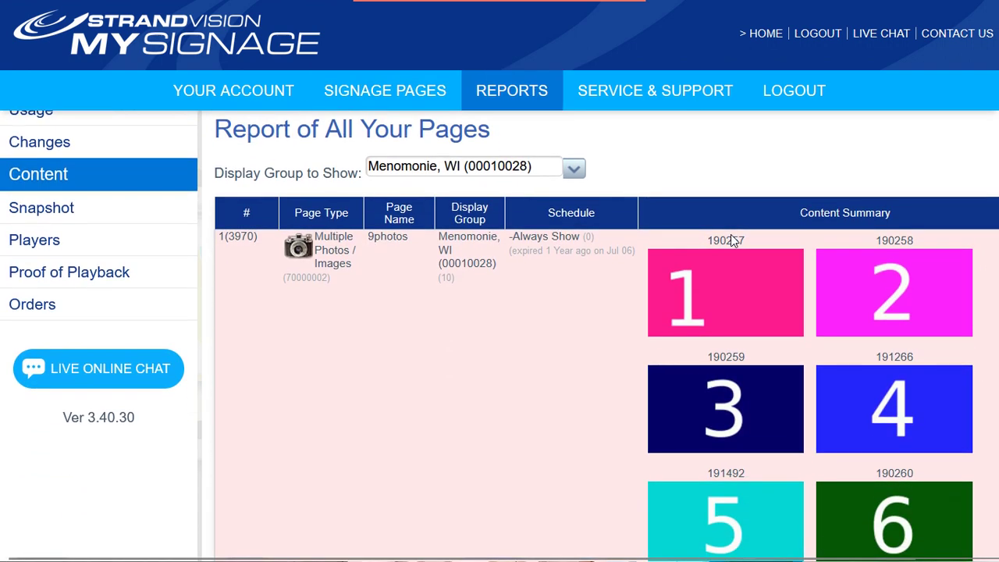
{"action": "scroll", "coordinate": [732, 240], "scroll_direction": "down", "scroll_amount": 7}
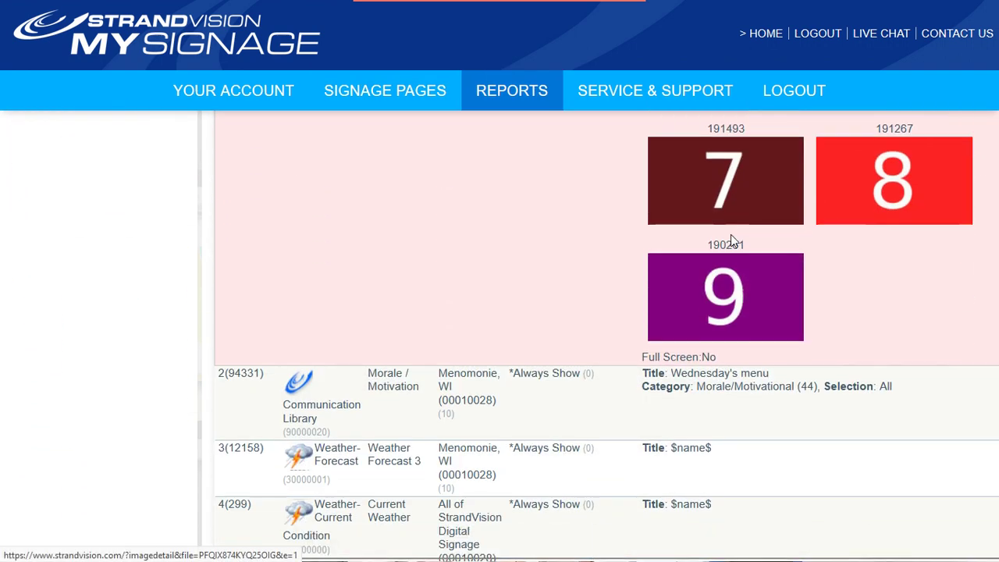
{"action": "scroll", "coordinate": [732, 241], "scroll_direction": "down", "scroll_amount": 1}
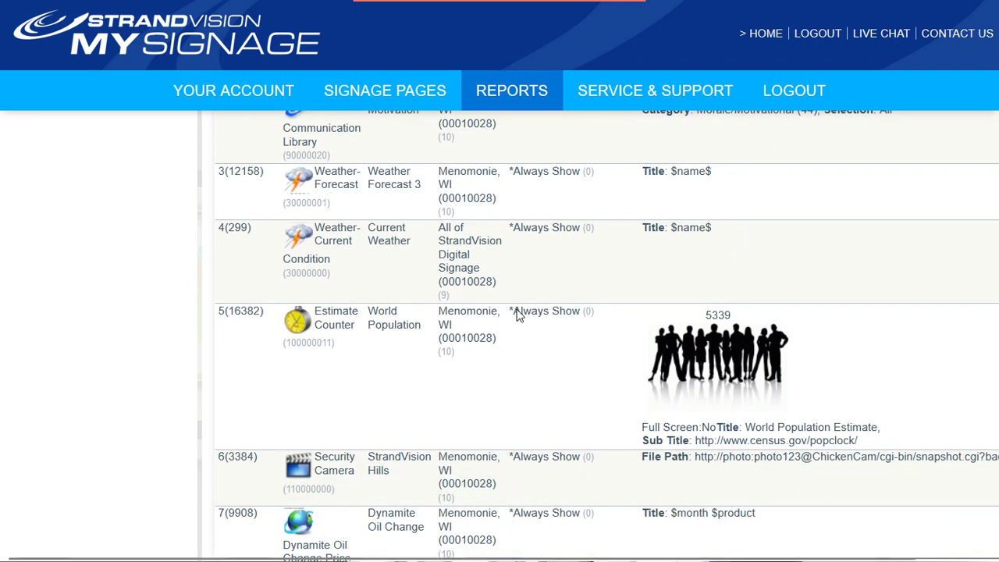
{"action": "scroll", "coordinate": [601, 270], "scroll_direction": "up", "scroll_amount": 10}
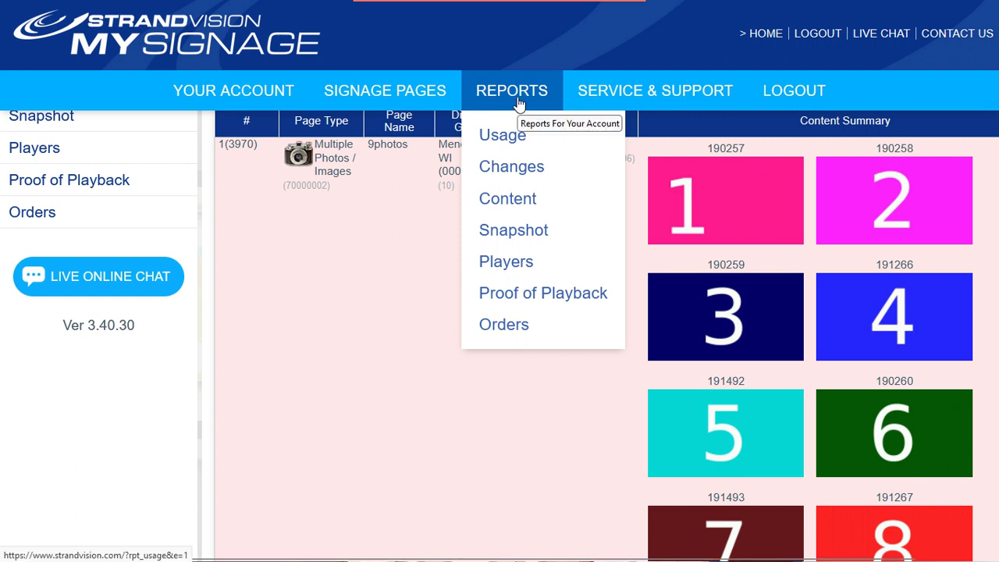
Step: Open the Player Locations snapshot and scroll down to the location tile showing Never Started=1
{"action": "left_click", "coordinate": [548, 230]}
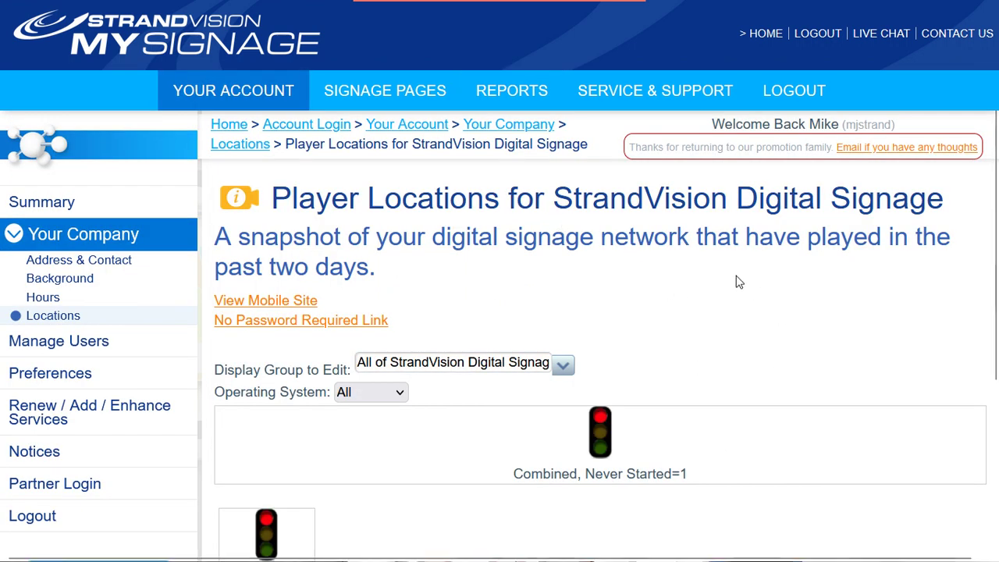
{"action": "scroll", "coordinate": [700, 360], "scroll_direction": "down", "scroll_amount": 2}
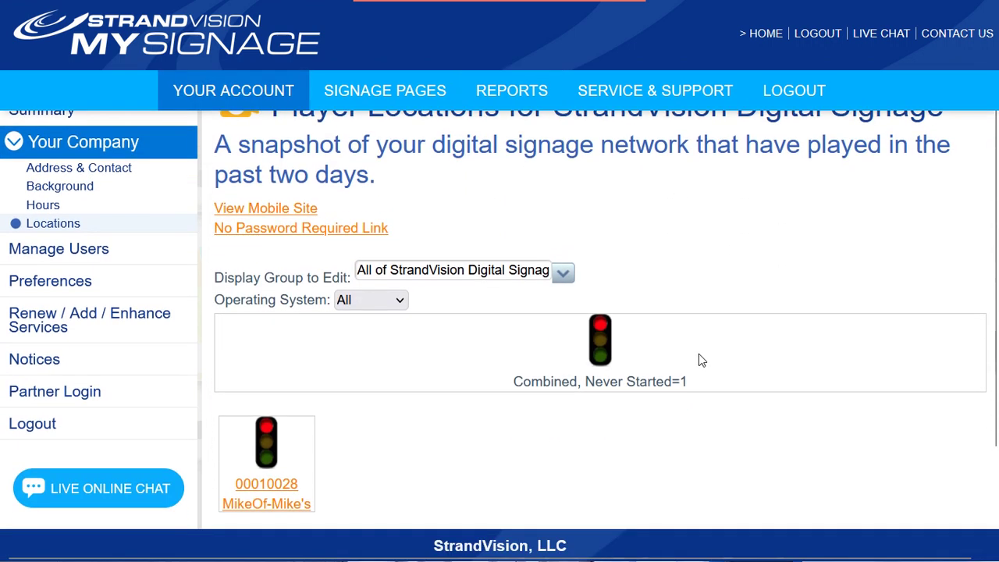